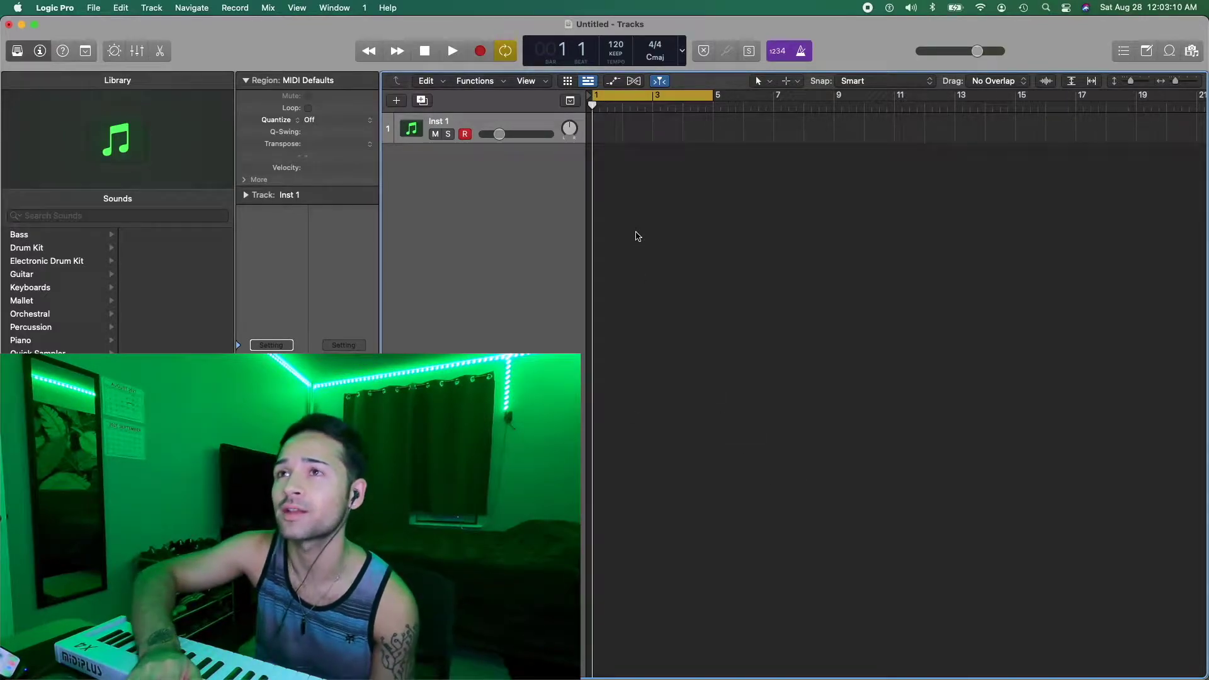
- Hide the Library, load Omnisphere on the Inst 1 track at tempo 141, and extend the cycle range to bar 9
{"action": "left_click", "coordinate": [17, 51]}
{"action": "mouse_move", "coordinate": [521, 180]}
{"action": "left_mouse_down"}
{"action": "mouse_move", "coordinate": [554, 180]}
{"action": "mouse_move", "coordinate": [532, 193]}
{"action": "left_mouse_up"}
{"action": "left_click", "coordinate": [179, 180]}
{"action": "left_click_drag", "start_coordinate": [472, 96], "coordinate": [599, 96]}
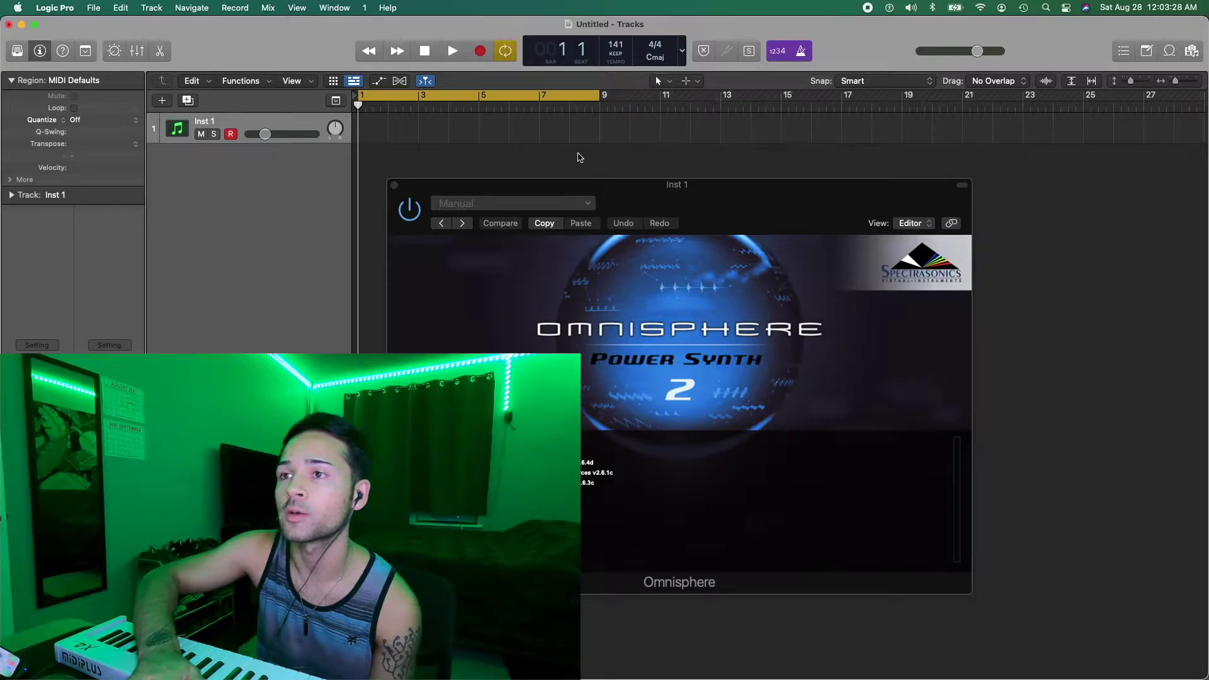
- Browse the categories in Omnisphere's patch browser, filter the patches to Ethnic World and shuffle the list
{"action": "left_click", "coordinate": [770, 323]}
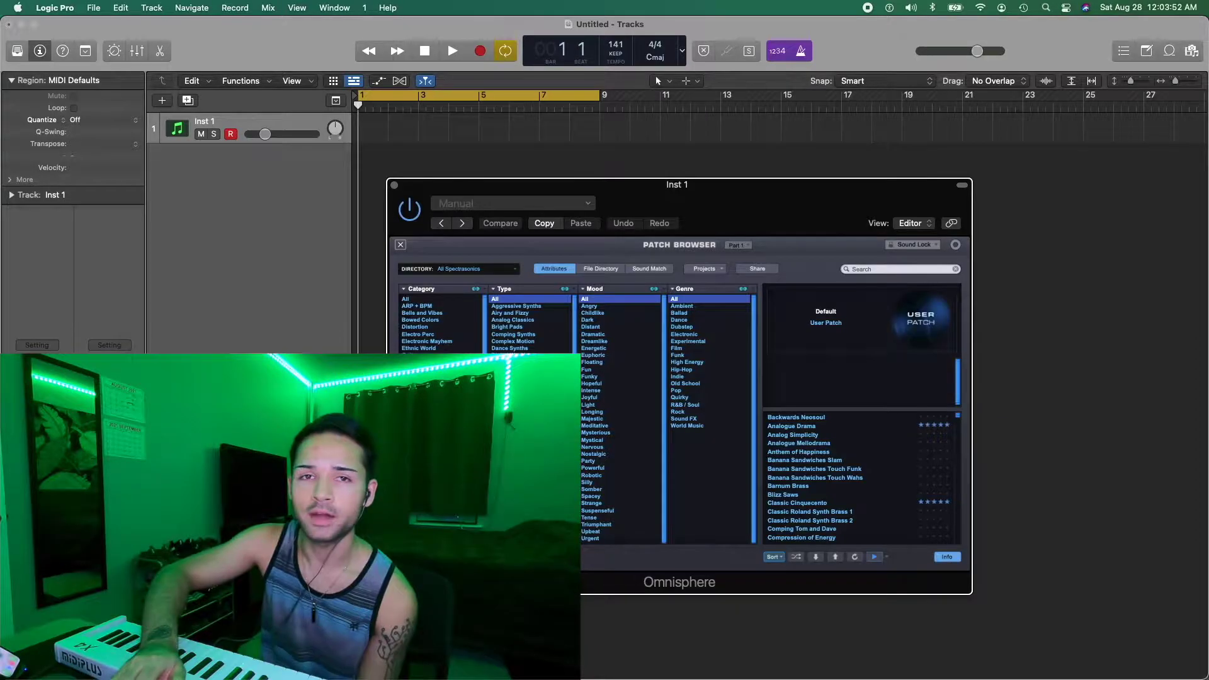
{"action": "left_click", "coordinate": [419, 439]}
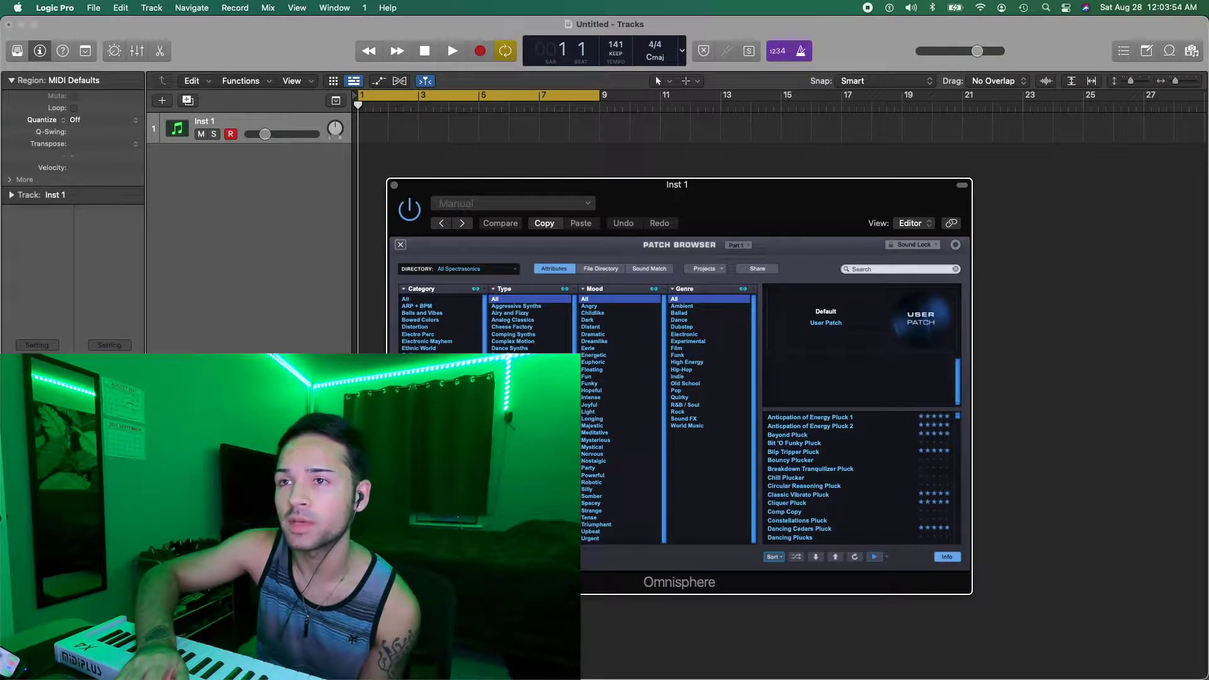
{"action": "left_click", "coordinate": [418, 448]}
{"action": "left_click", "coordinate": [418, 455]}
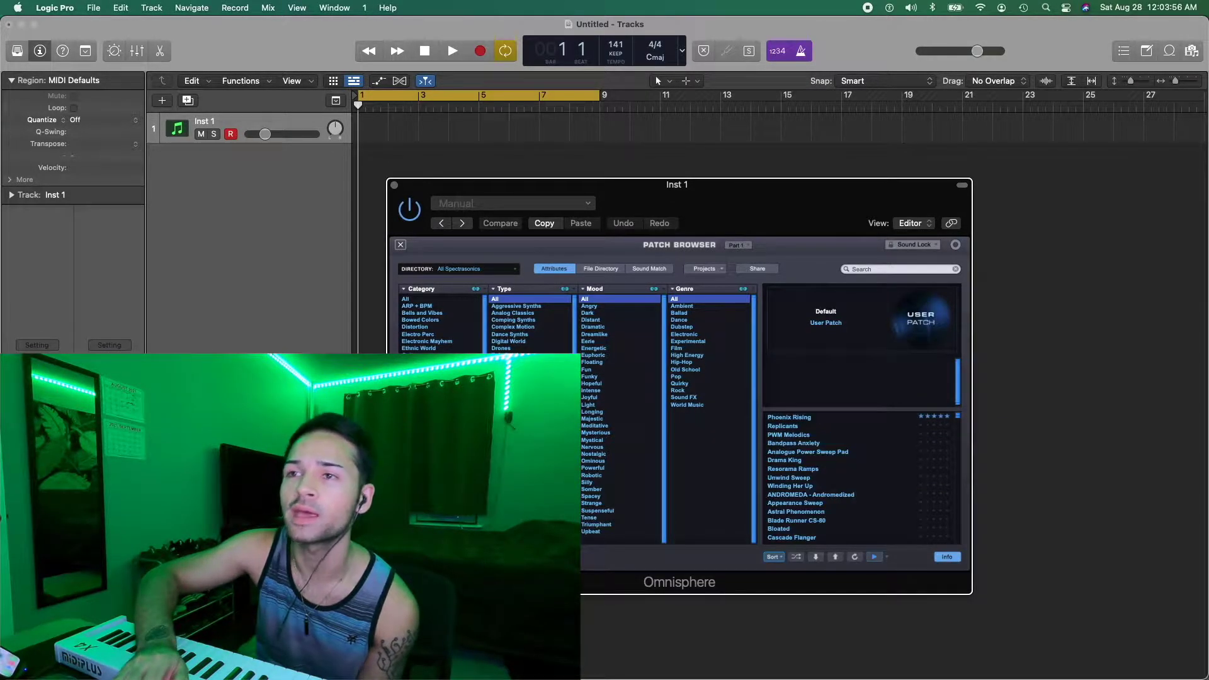
{"action": "left_click", "coordinate": [419, 419]}
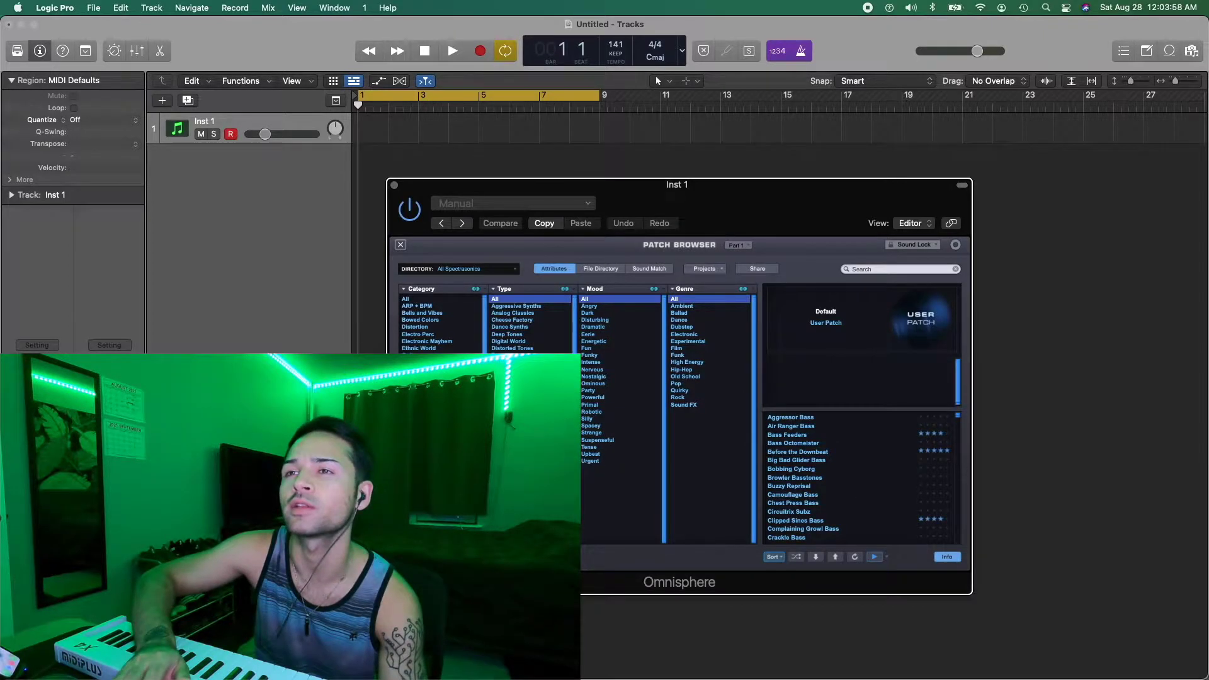
{"action": "left_click", "coordinate": [446, 313]}
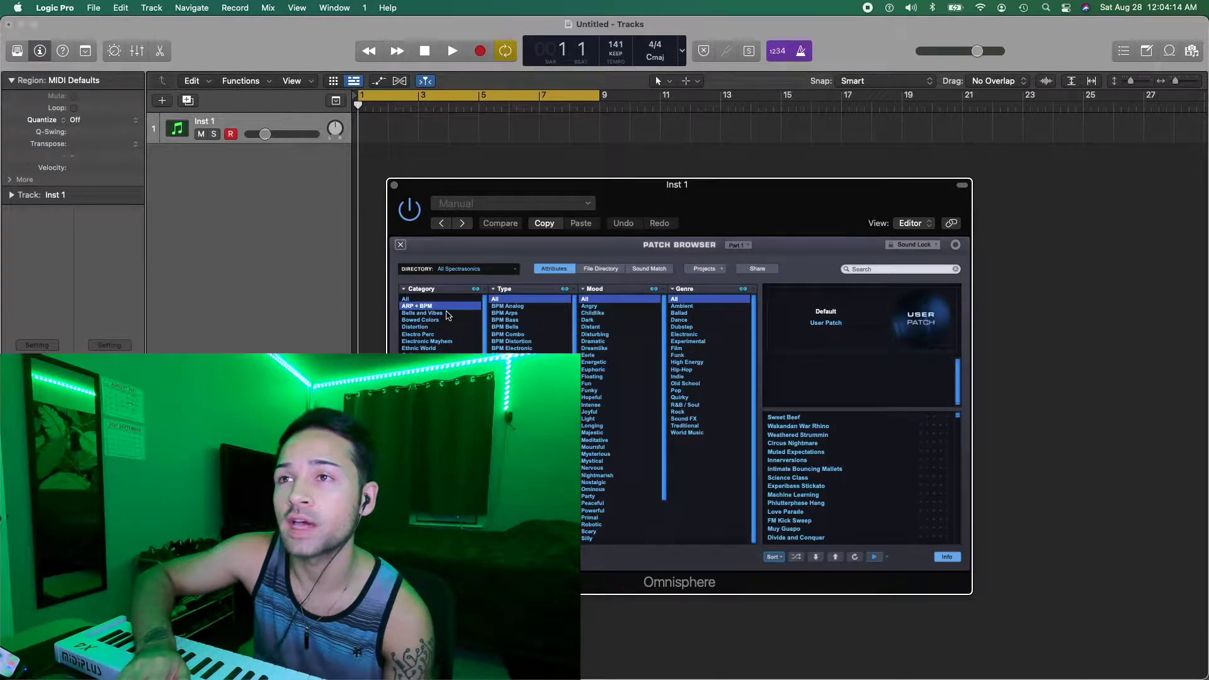
{"action": "left_click", "coordinate": [448, 321]}
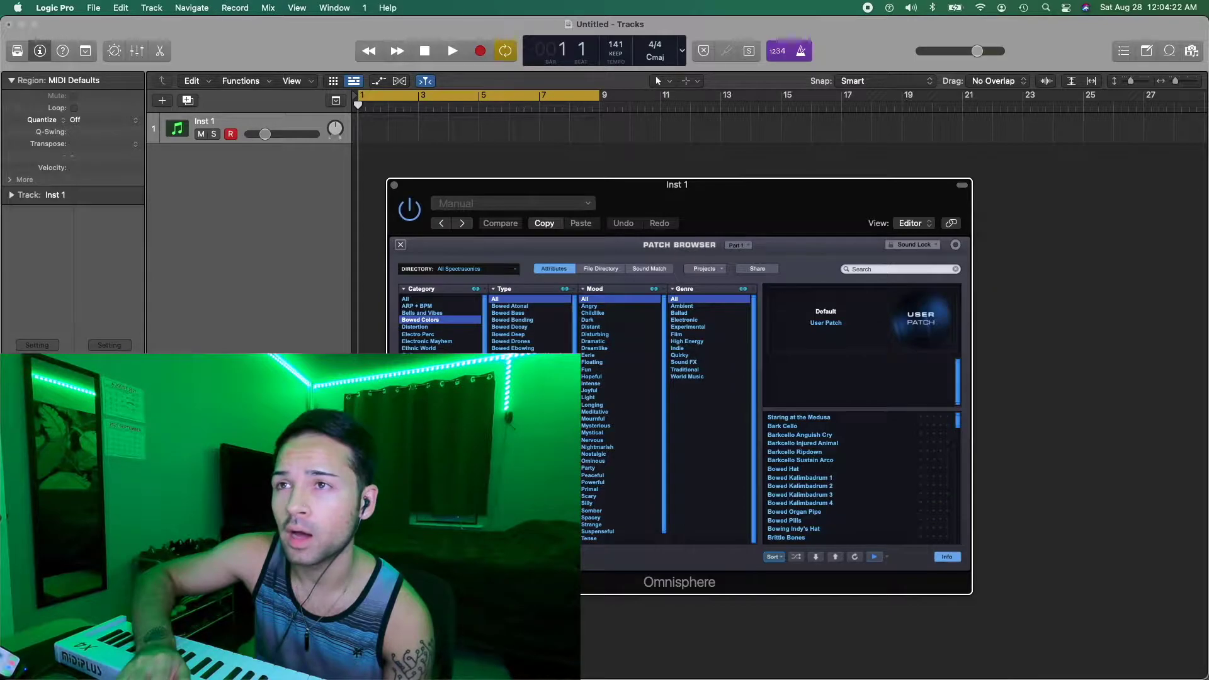
{"action": "left_click", "coordinate": [431, 349]}
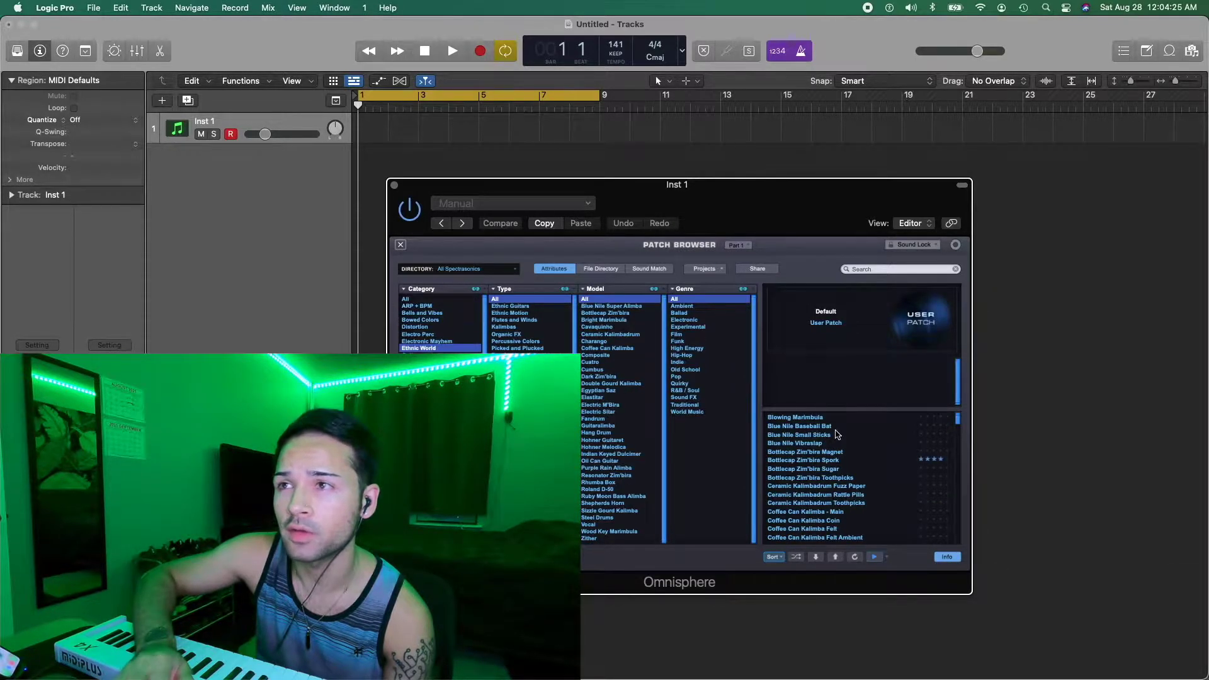
{"action": "left_click", "coordinate": [797, 557]}
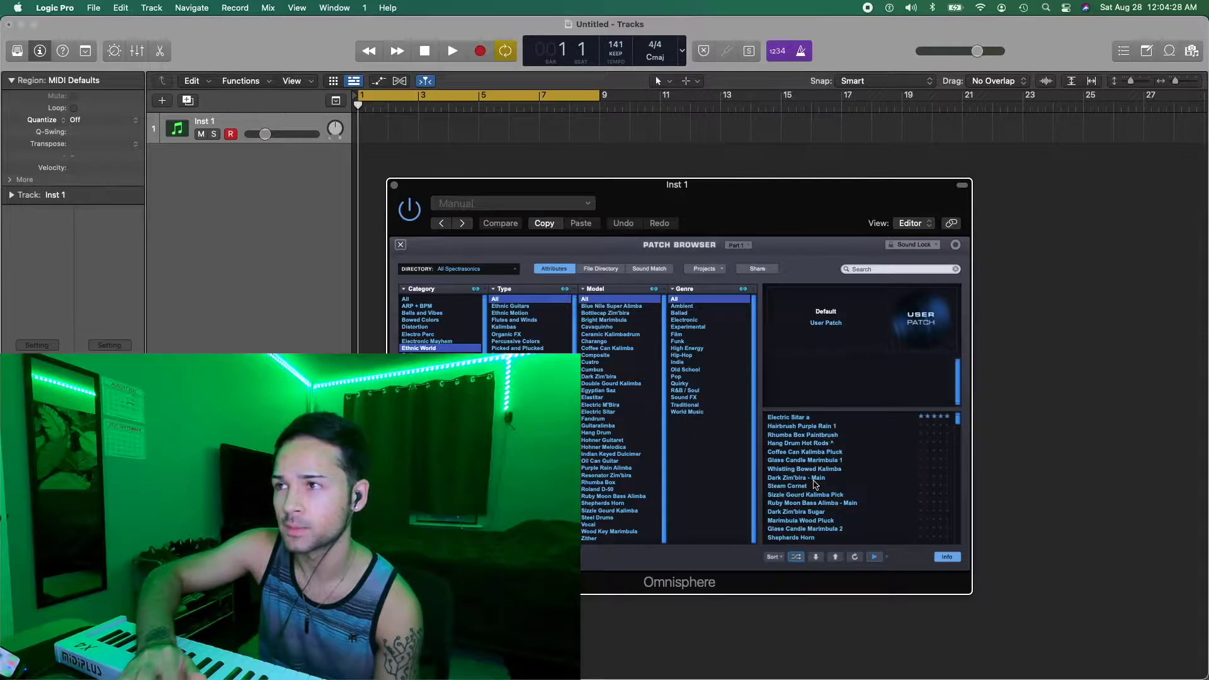
- Audition the Ethnic World patches from Electric Sitar a onward and load Bottlecap Zim'bira Spork, stopping playback at the end
{"action": "left_click", "coordinate": [822, 418]}
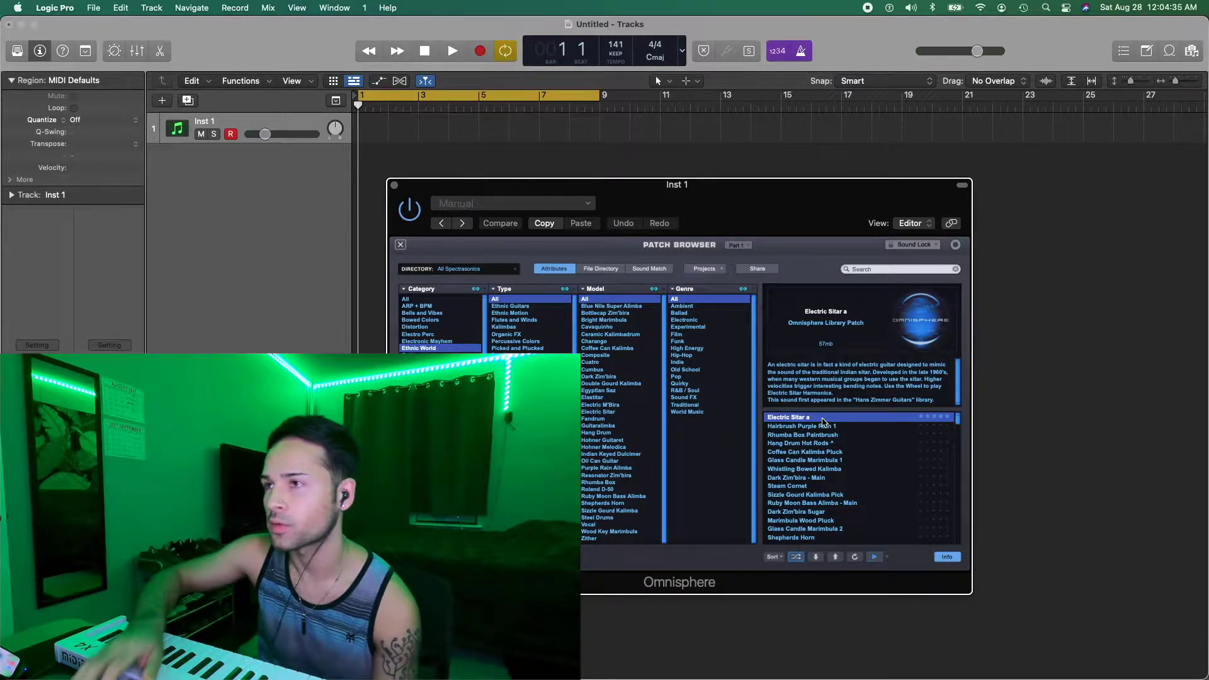
{"action": "key", "text": "Down"}
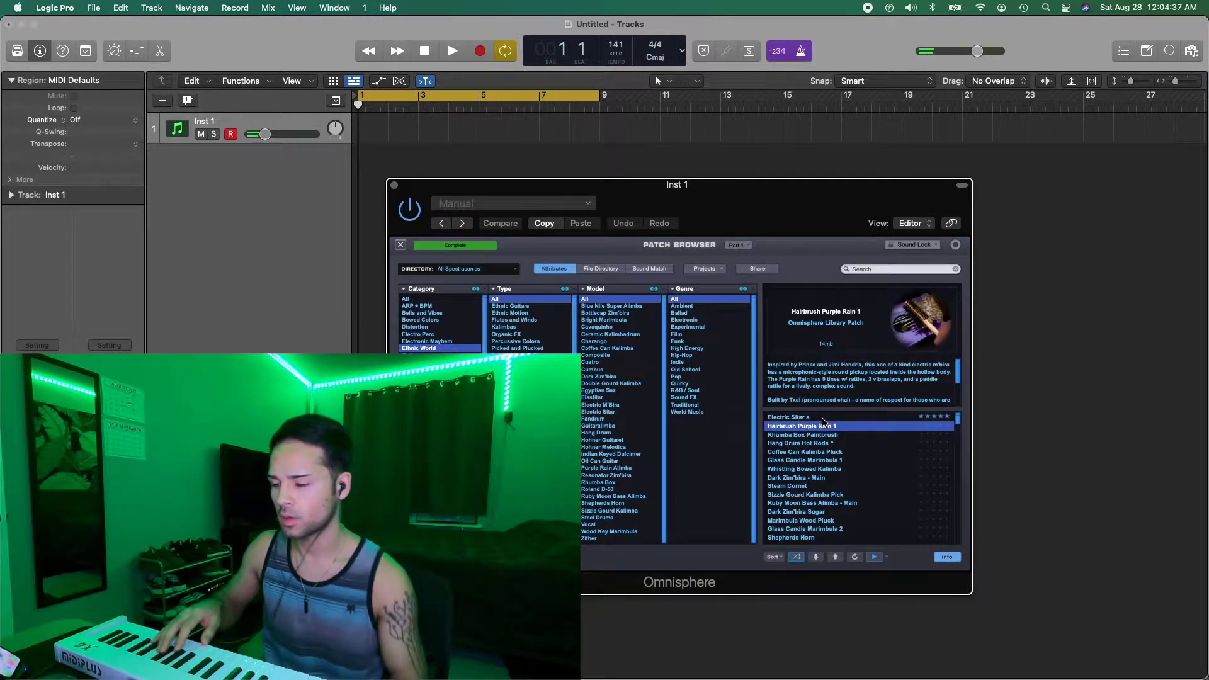
{"action": "key", "text": "Down"}
{"action": "key", "text": "Down"}
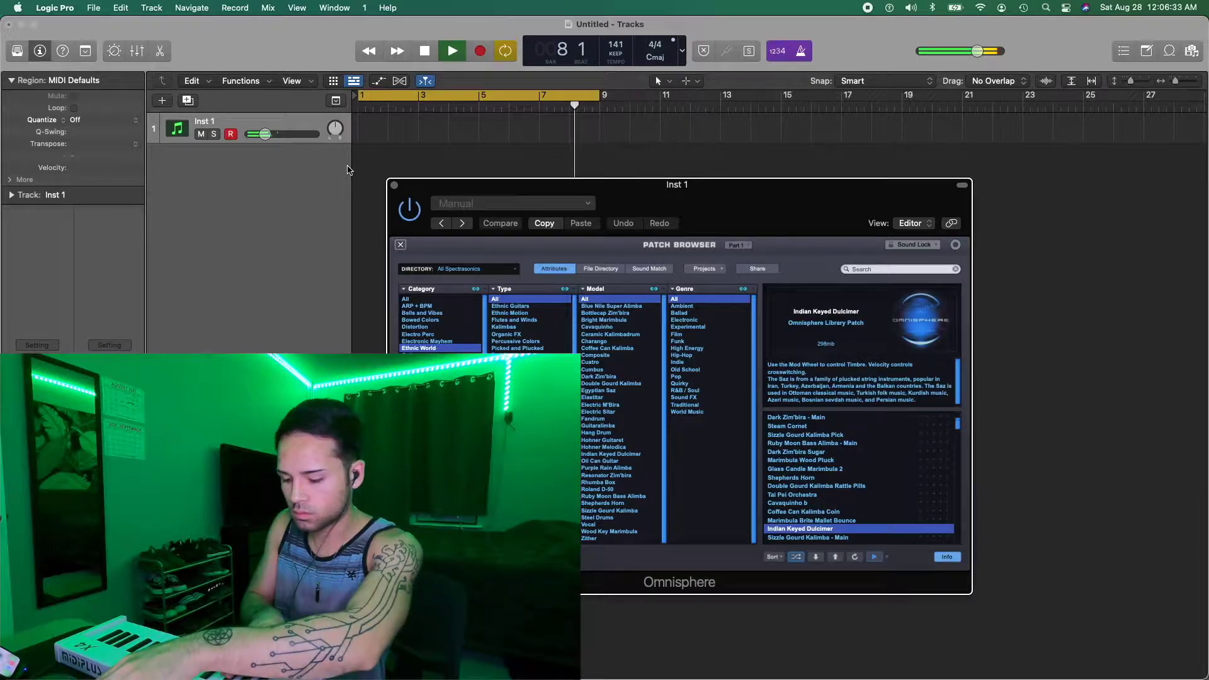
{"action": "key", "text": "Down"}
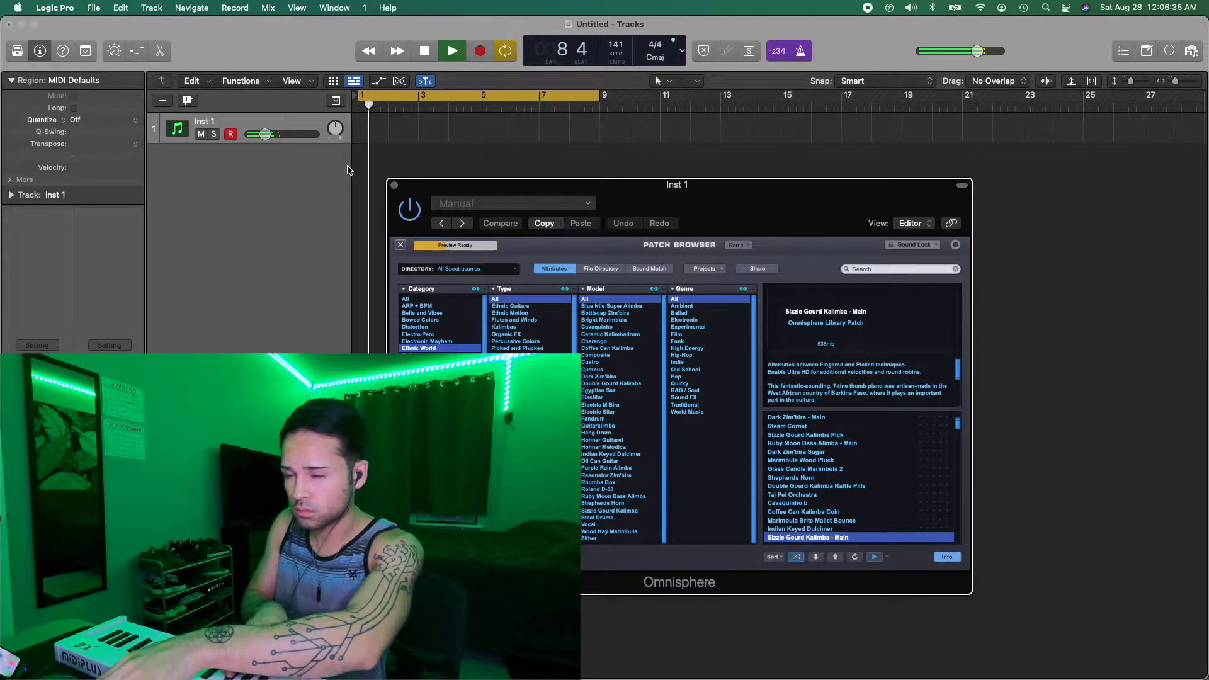
{"action": "key", "text": "Down"}
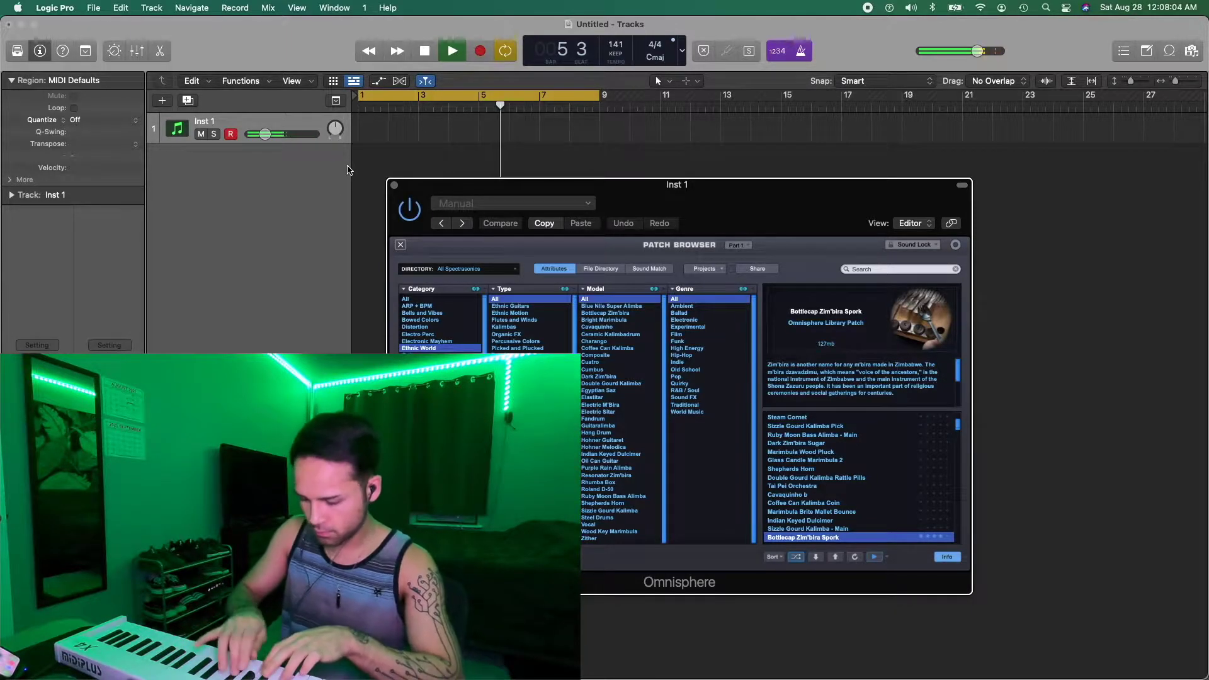
{"action": "key", "text": "space"}
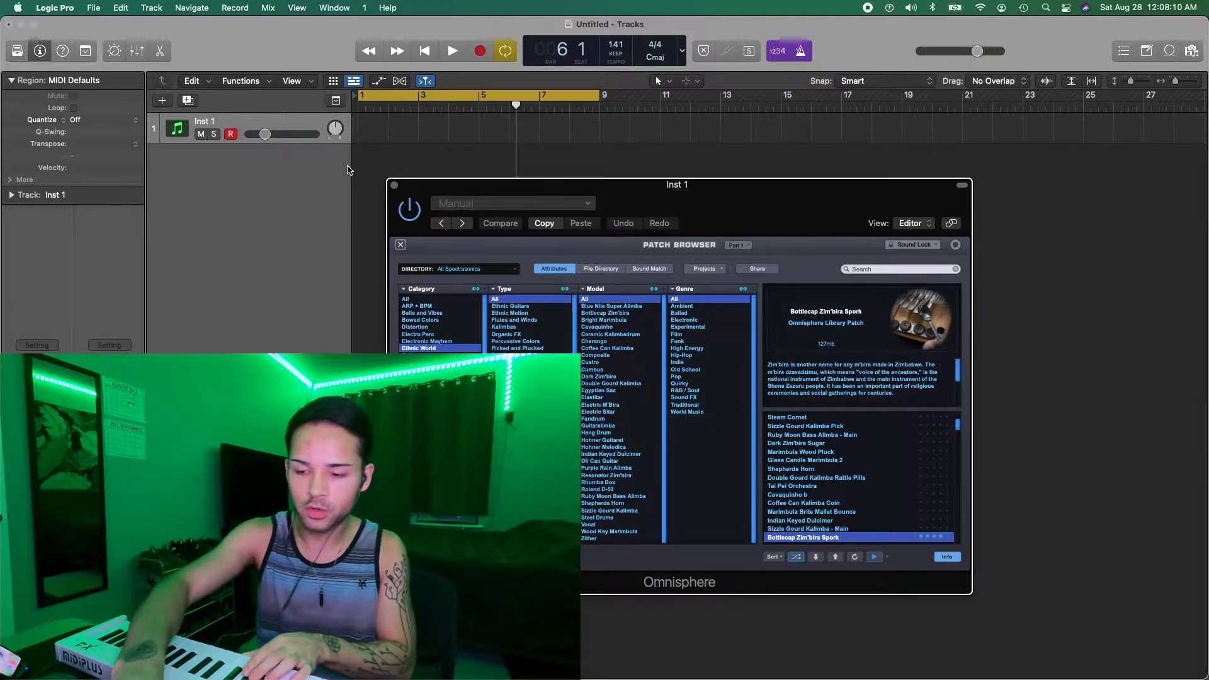
- Record a four-bar melody on the Inst 1 track, quantize it to 1/16 notes and close the Omnisphere window
{"action": "key", "text": "r"}
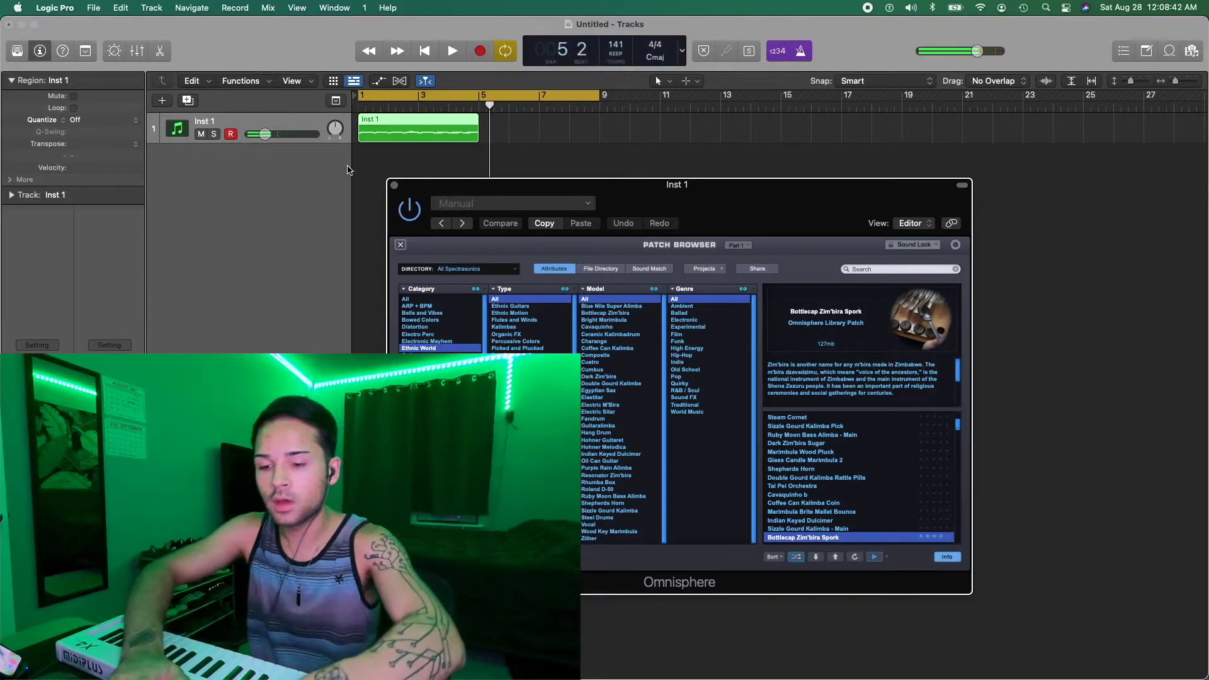
{"action": "key", "text": "q"}
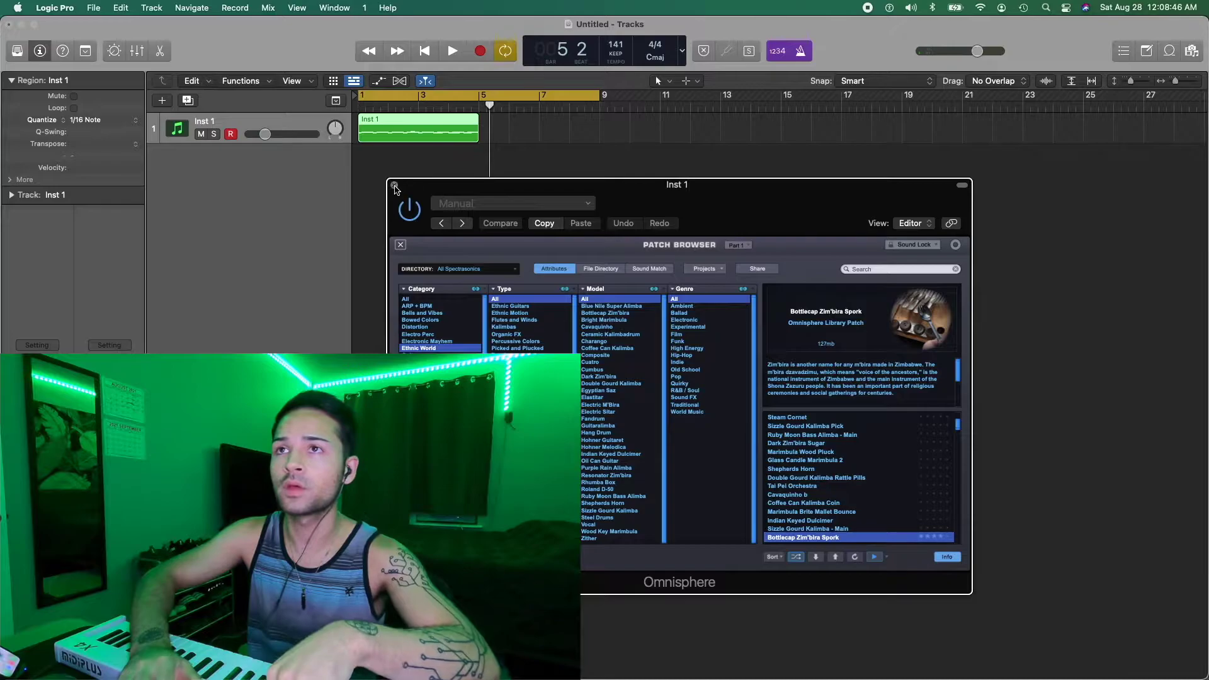
{"action": "left_click", "coordinate": [395, 186]}
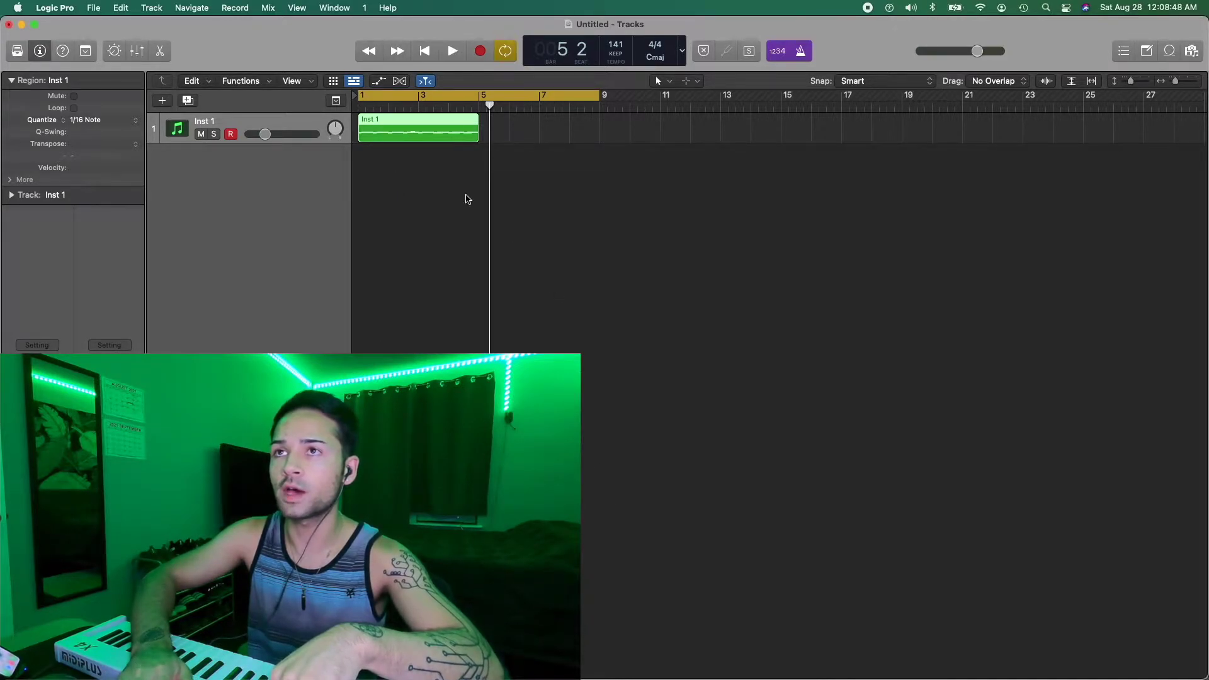
- Even out the lengths of all notes in the recorded melody region and play it back
{"action": "double_click", "coordinate": [451, 132]}
{"action": "key", "text": "super+a"}
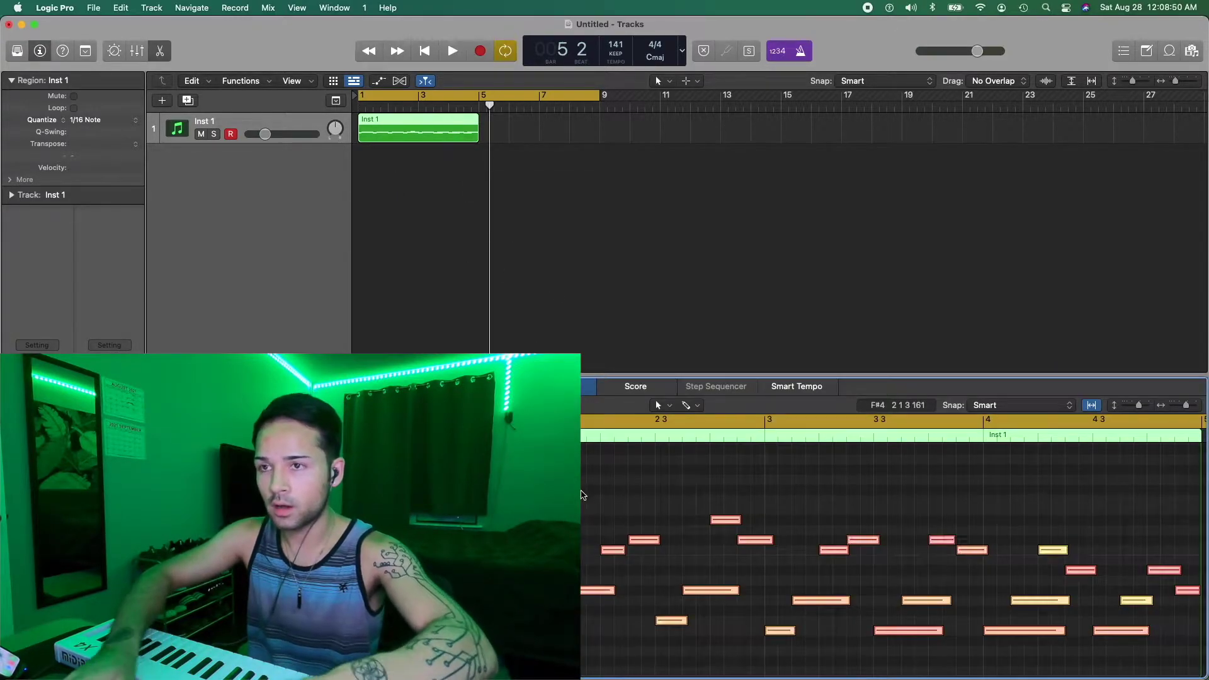
{"action": "key", "text": "shift+Return"}
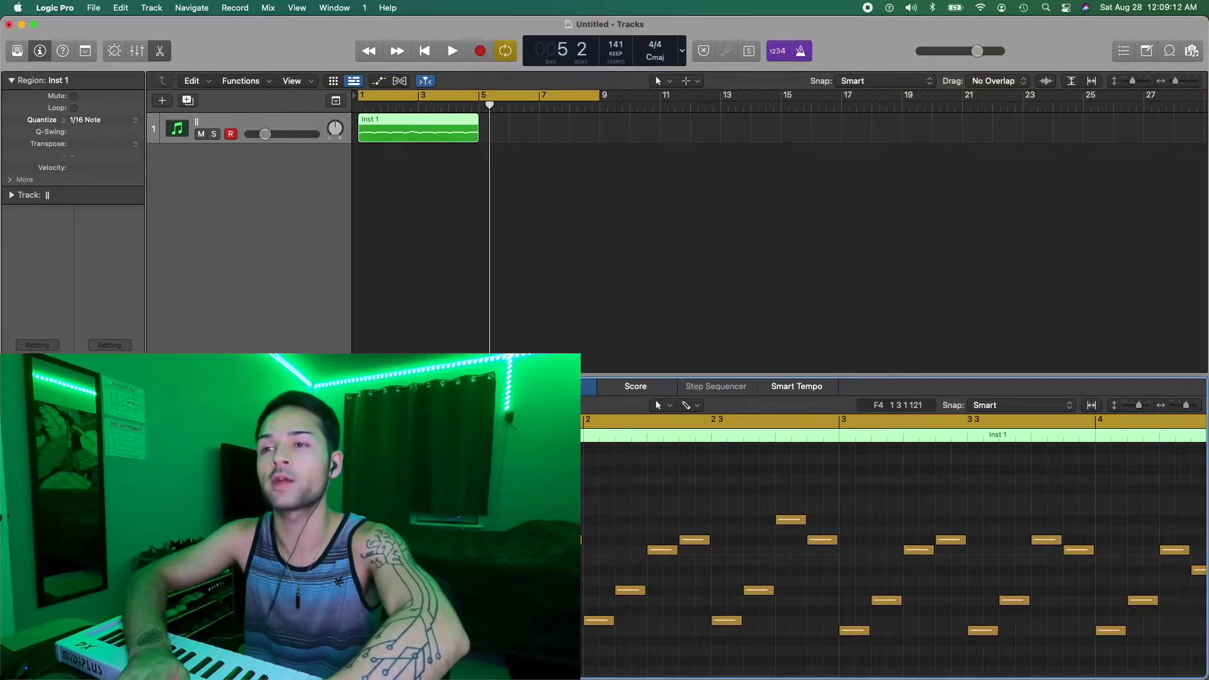
{"action": "key", "text": "space"}
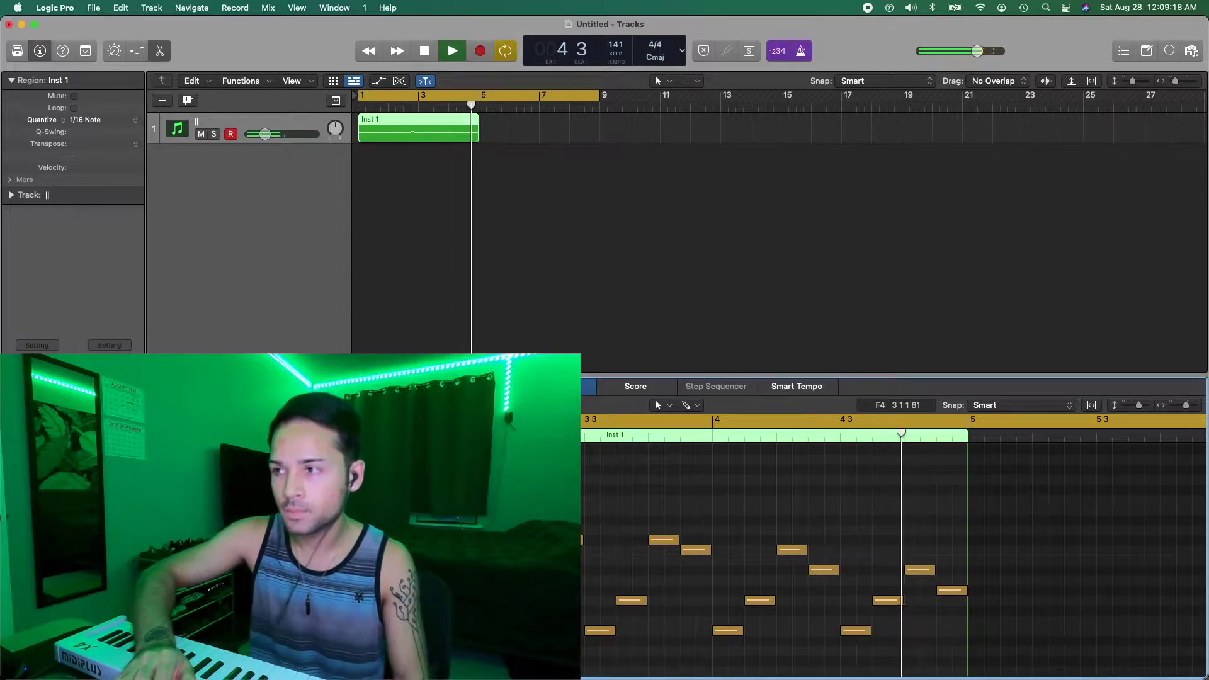
{"action": "key", "text": "space"}
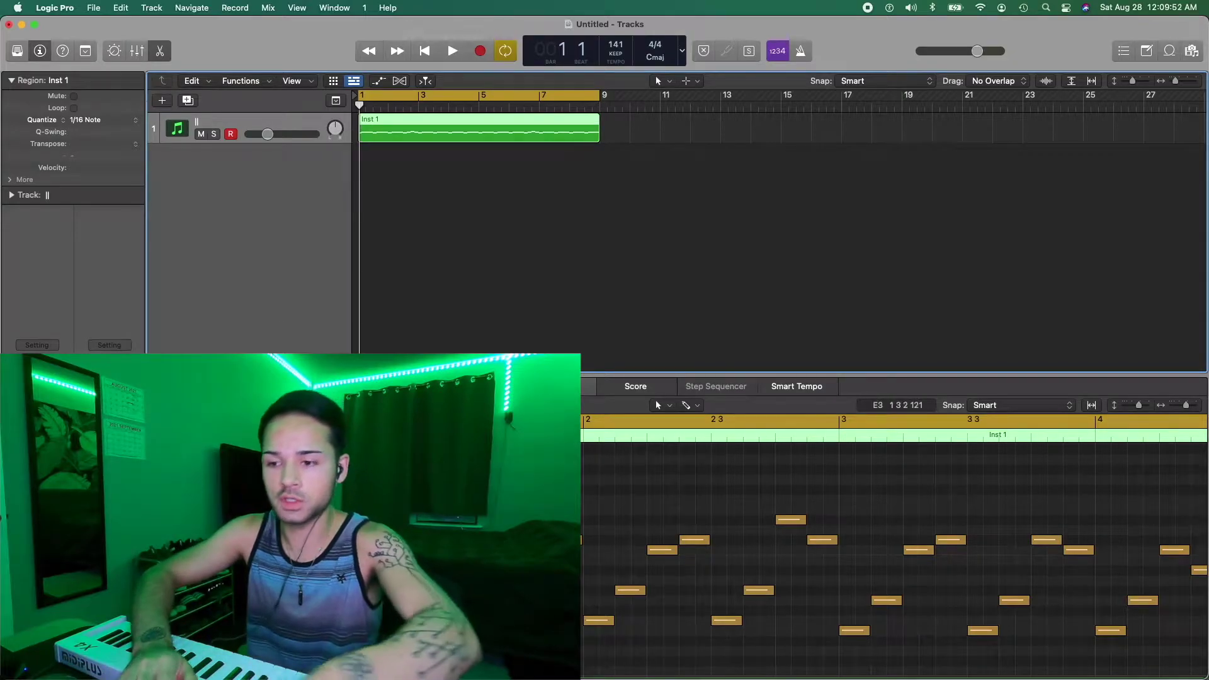
- Switch to Finder's KITS folder and look over the drum kits inside KYLE BEATS
{"action": "key", "text": "super+Tab"}
{"action": "key", "text": "ctrl+Up"}
{"action": "left_click", "coordinate": [990, 210]}
{"action": "left_click", "coordinate": [882, 269]}
{"action": "key", "text": "Left"}
{"action": "key", "text": "Up"}
{"action": "key", "text": "Up"}
{"action": "key", "text": "Up"}
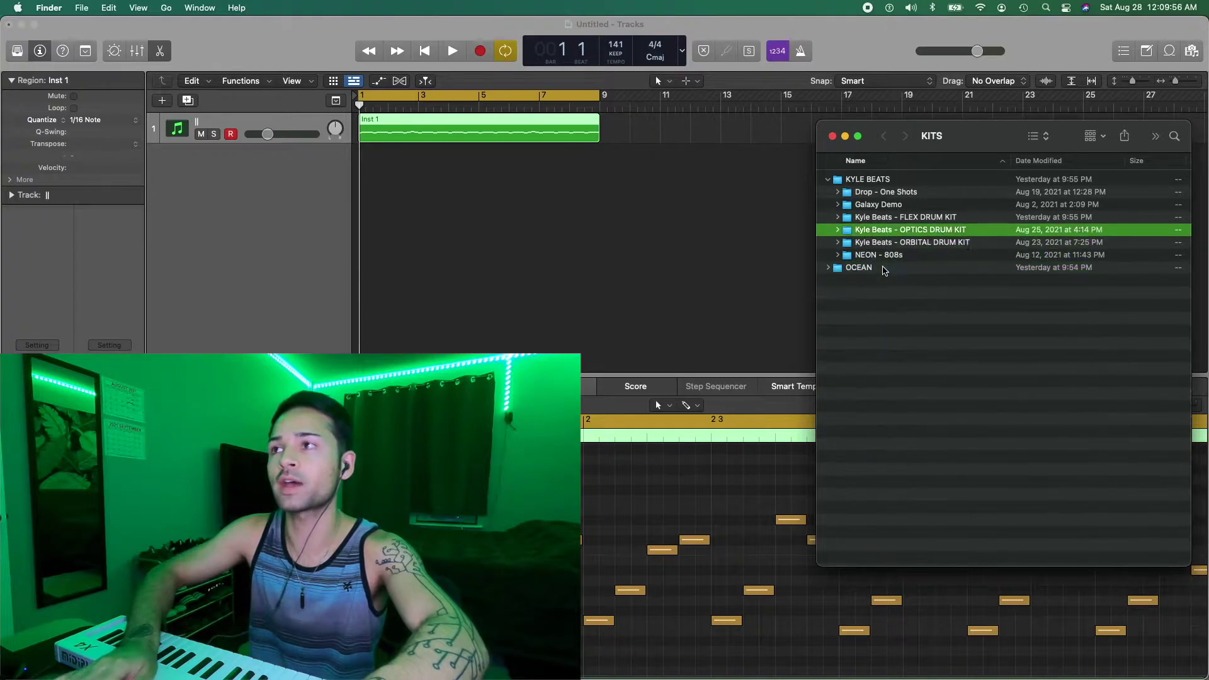
{"action": "key", "text": "Up"}
{"action": "key", "text": "Up"}
{"action": "key", "text": "Up"}
{"action": "key", "text": "Up"}
{"action": "key", "text": "Left"}
{"action": "key", "text": "Right"}
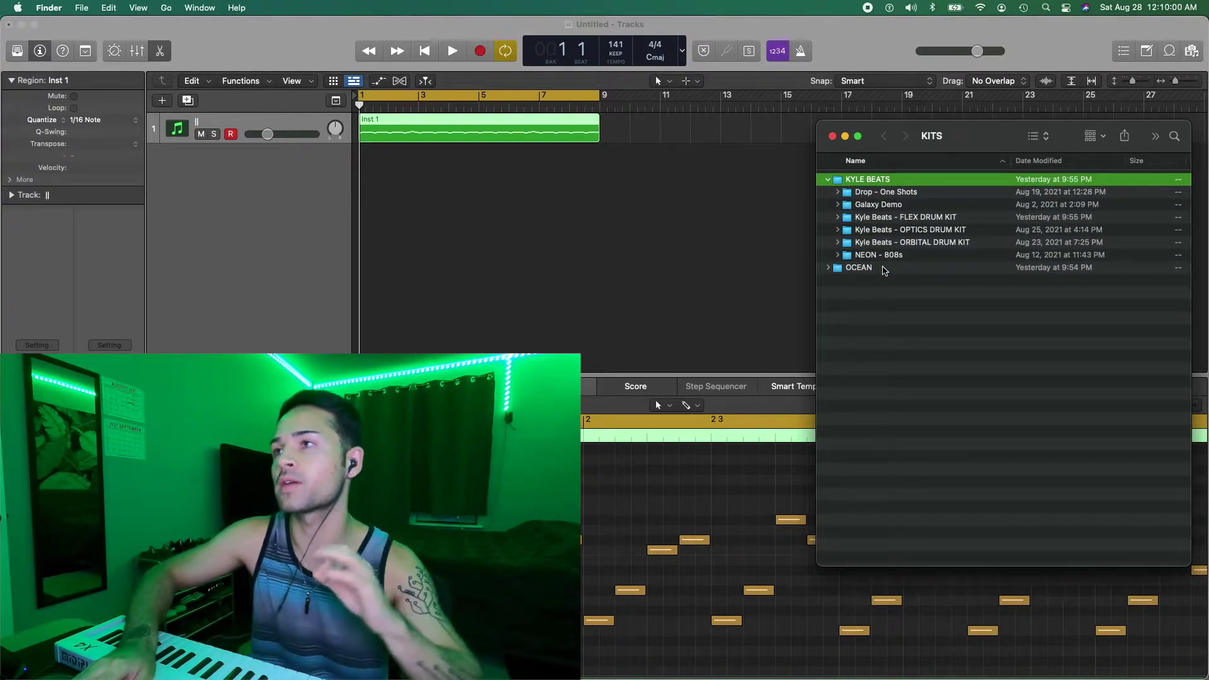
- Expand the Kyle Beats - FLEX DRUM KIT folder and go through its sample subfolders
{"action": "key", "text": "Down"}
{"action": "key", "text": "Down"}
{"action": "key", "text": "Down"}
{"action": "key", "text": "Down"}
{"action": "key", "text": "Down"}
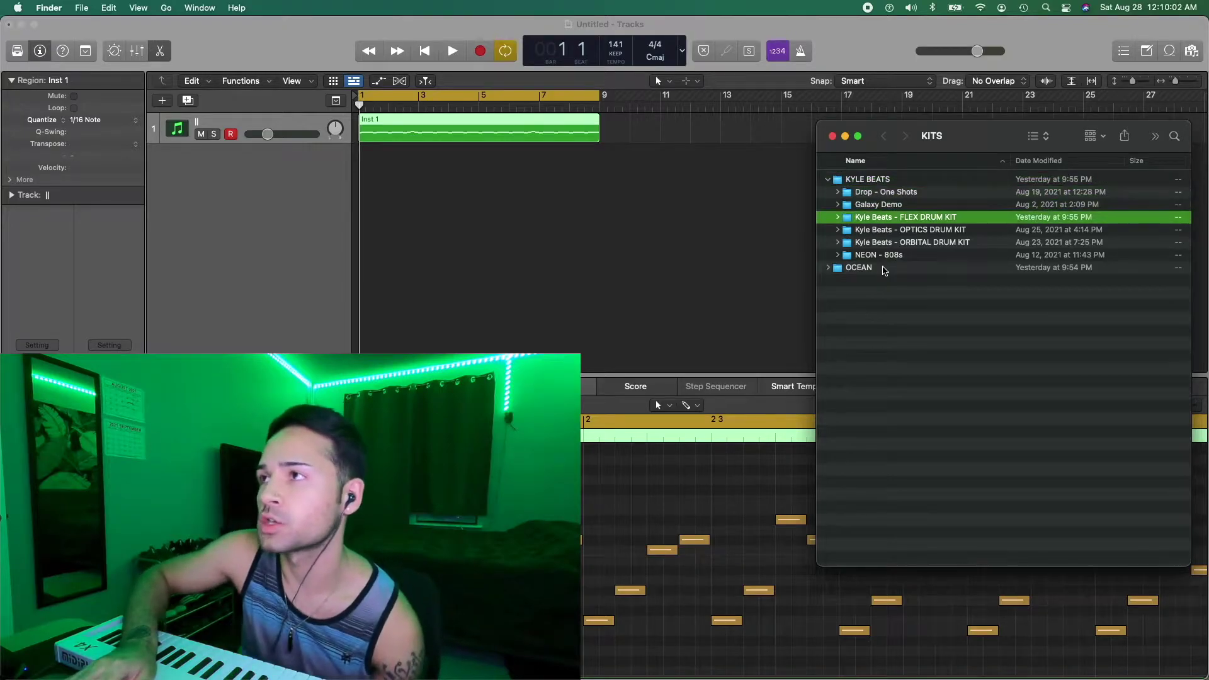
{"action": "key", "text": "Up"}
{"action": "key", "text": "Up"}
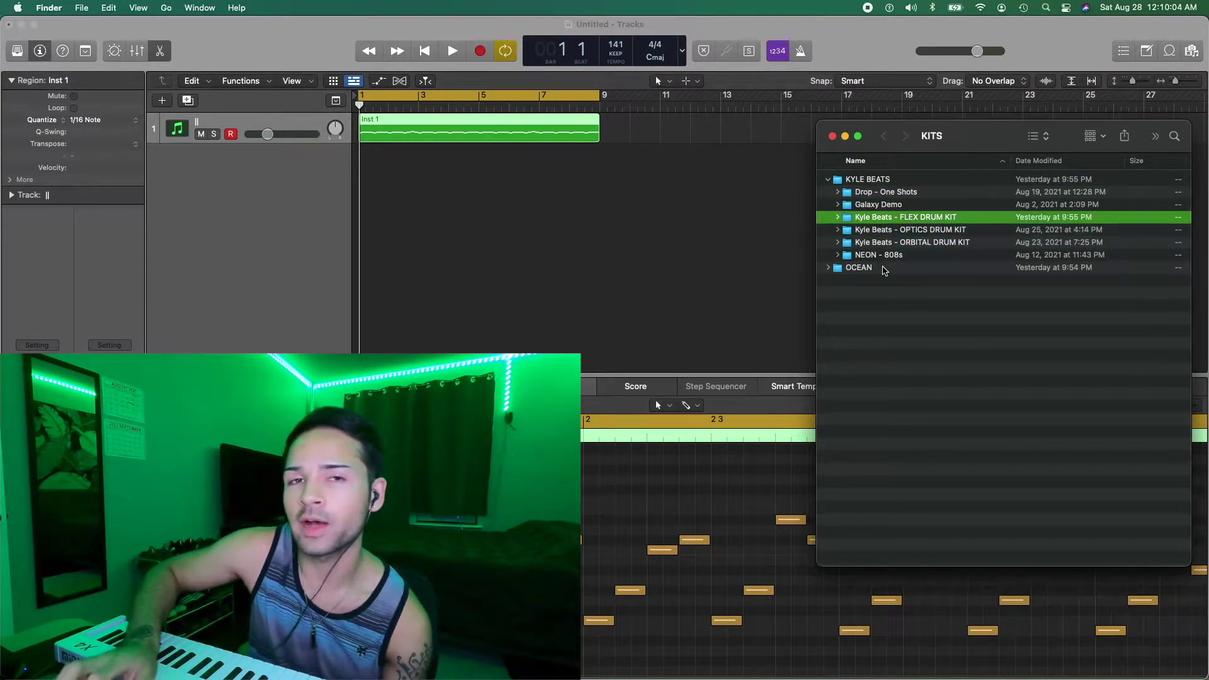
{"action": "key", "text": "Right"}
{"action": "key", "text": "Down"}
{"action": "key", "text": "Down"}
{"action": "key", "text": "Down"}
{"action": "key", "text": "Down"}
{"action": "key", "text": "Down"}
{"action": "key", "text": "Down"}
{"action": "key", "text": "Down"}
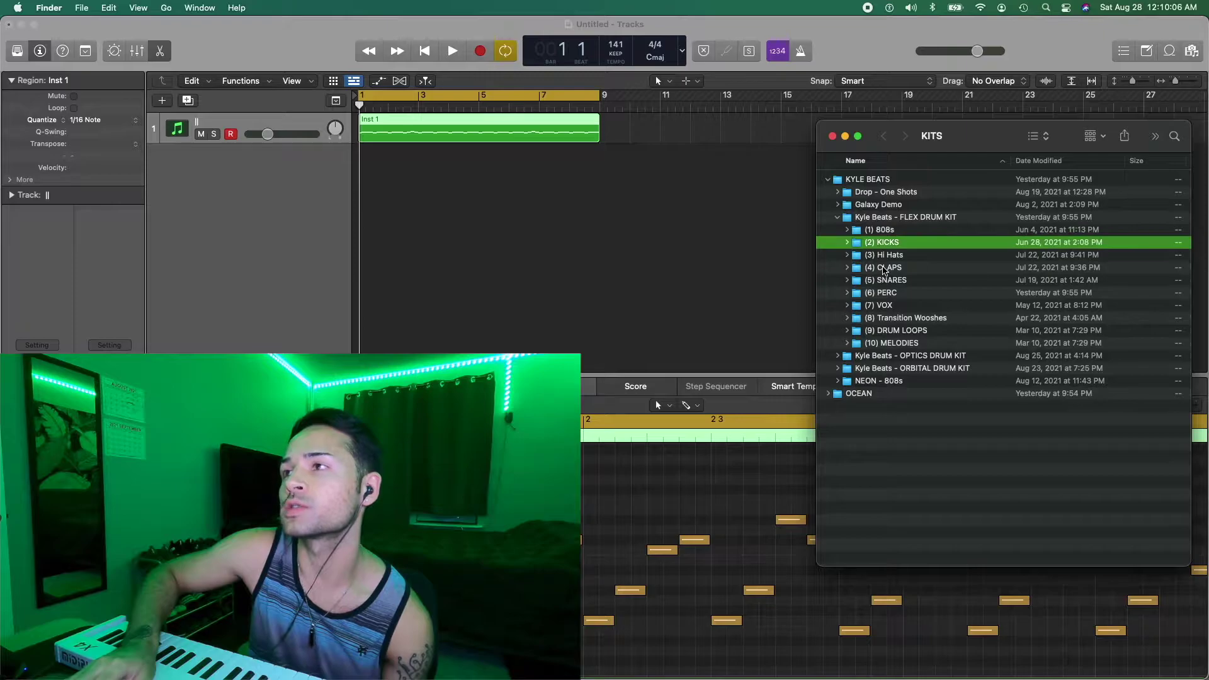
{"action": "key", "text": "Up"}
{"action": "key", "text": "Up"}
{"action": "key", "text": "Up"}
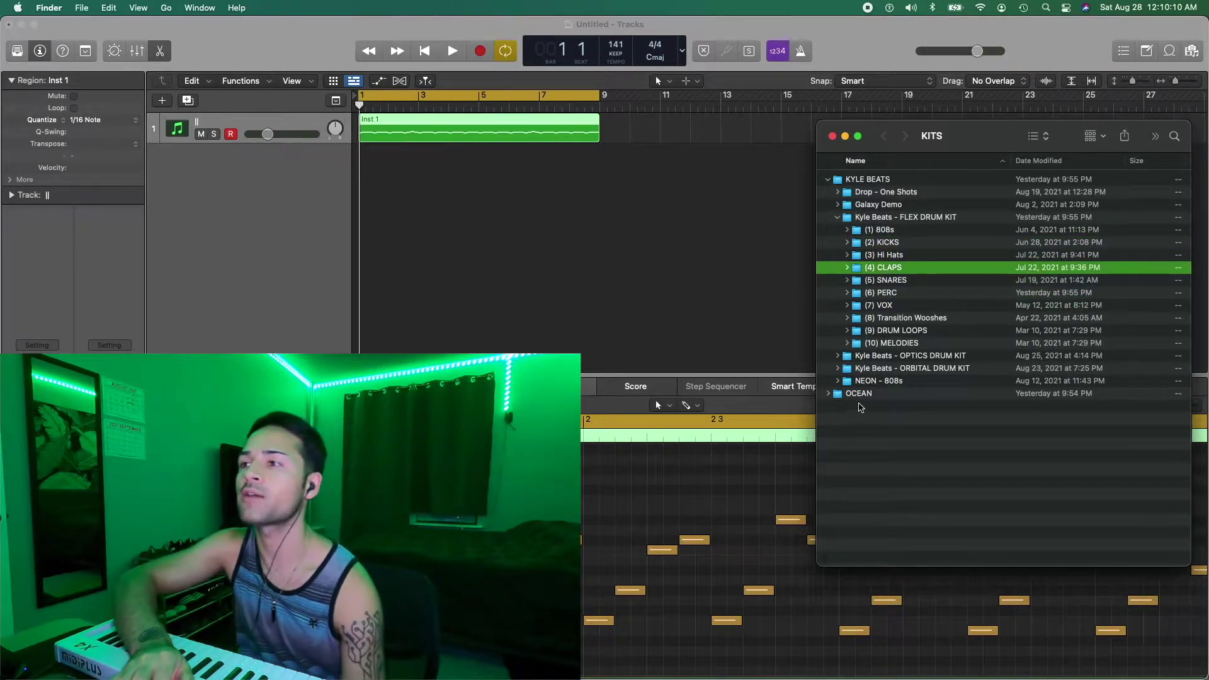
- Look over the OCEAN folder and the KYLE BEATS kits, finishing on the FLEX kit's KICKS folder
{"action": "left_click", "coordinate": [860, 394]}
{"action": "left_click", "coordinate": [899, 193]}
{"action": "left_click", "coordinate": [907, 206]}
{"action": "left_click", "coordinate": [909, 218]}
{"action": "left_click", "coordinate": [909, 242]}
{"action": "left_click", "coordinate": [910, 256]}
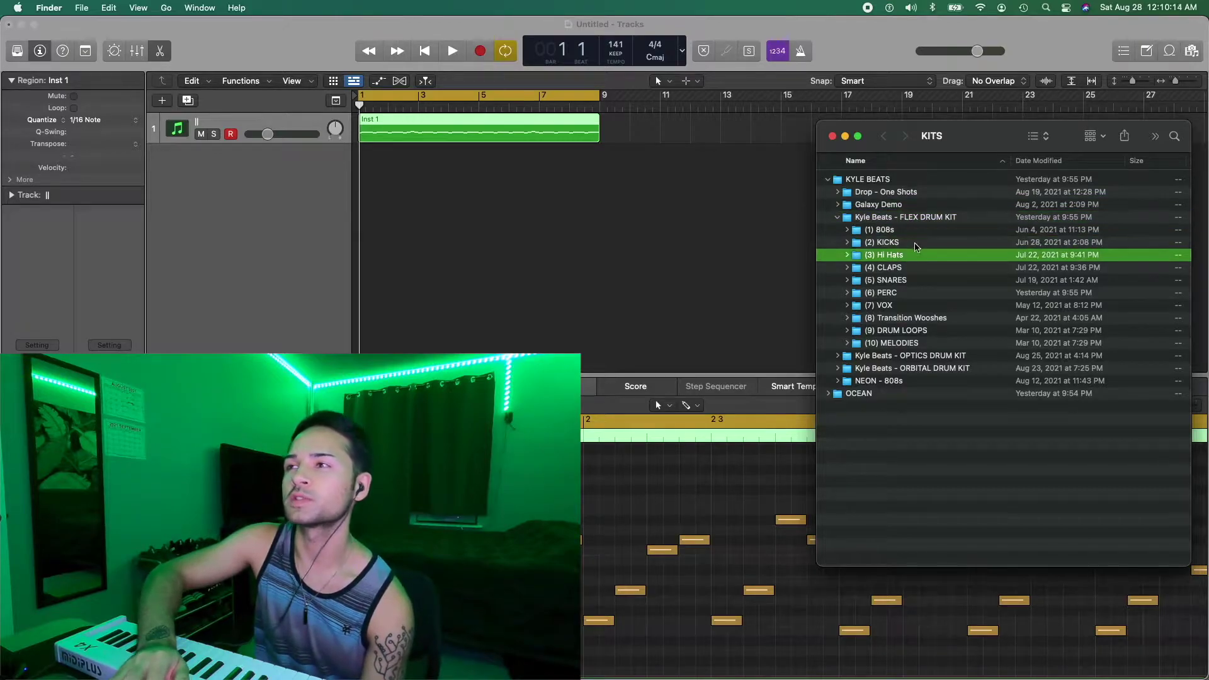
{"action": "left_click", "coordinate": [907, 244]}
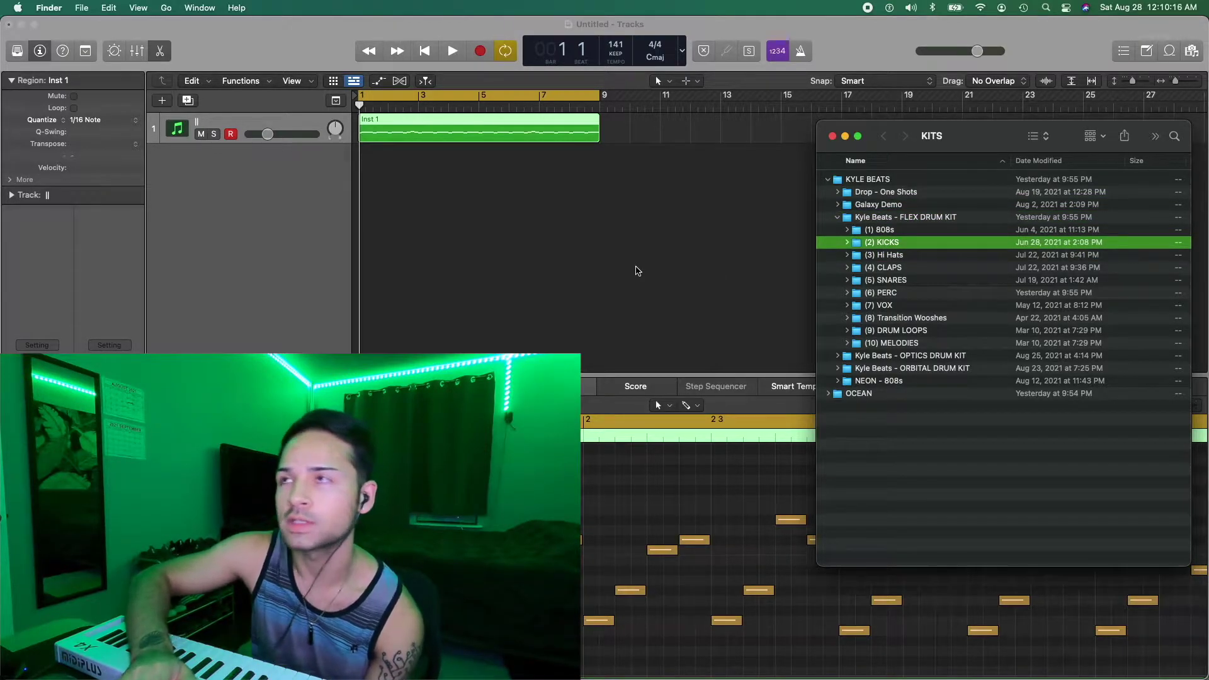
- Start looped playback of the melody in Logic Pro and return to the KICKS folder in Finder
{"action": "left_click", "coordinate": [580, 267]}
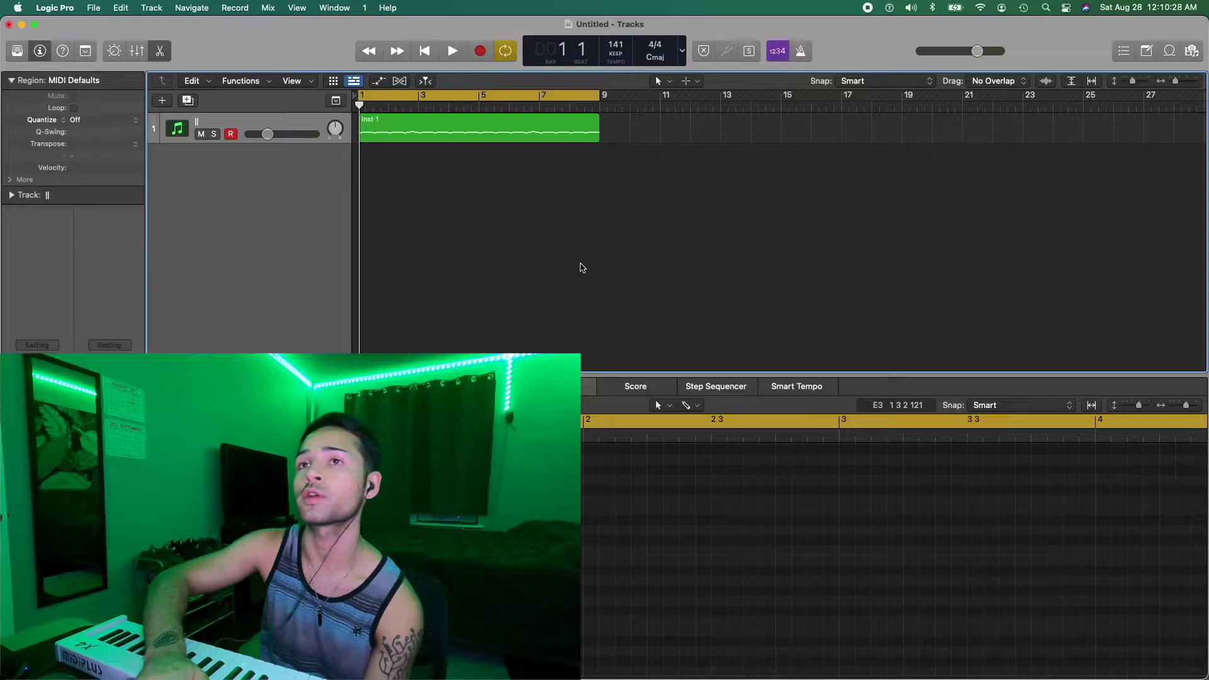
{"action": "key", "text": "space"}
{"action": "key", "text": "ctrl+Up"}
{"action": "left_click", "coordinate": [933, 252]}
{"action": "left_click", "coordinate": [927, 241]}
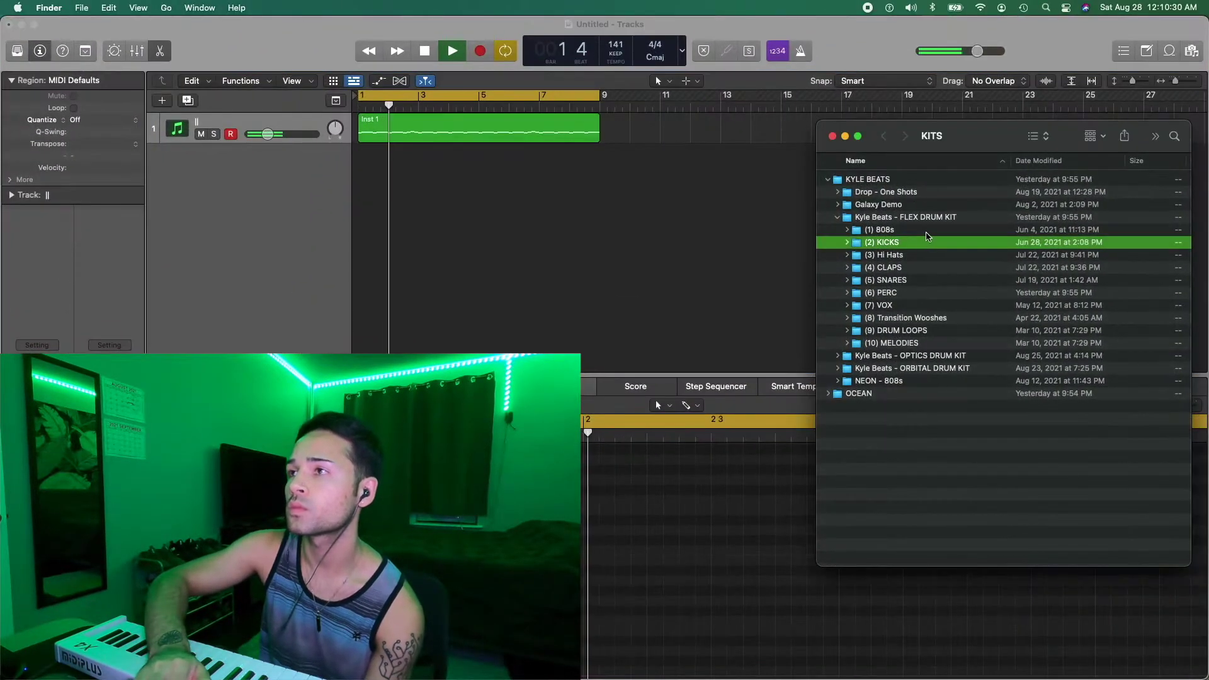
- Turn on Quick Look previews in the FLEX kit, collapse the KICKS folder and expand the CLAPS folder
{"action": "key", "text": "Right"}
{"action": "key", "text": "Down"}
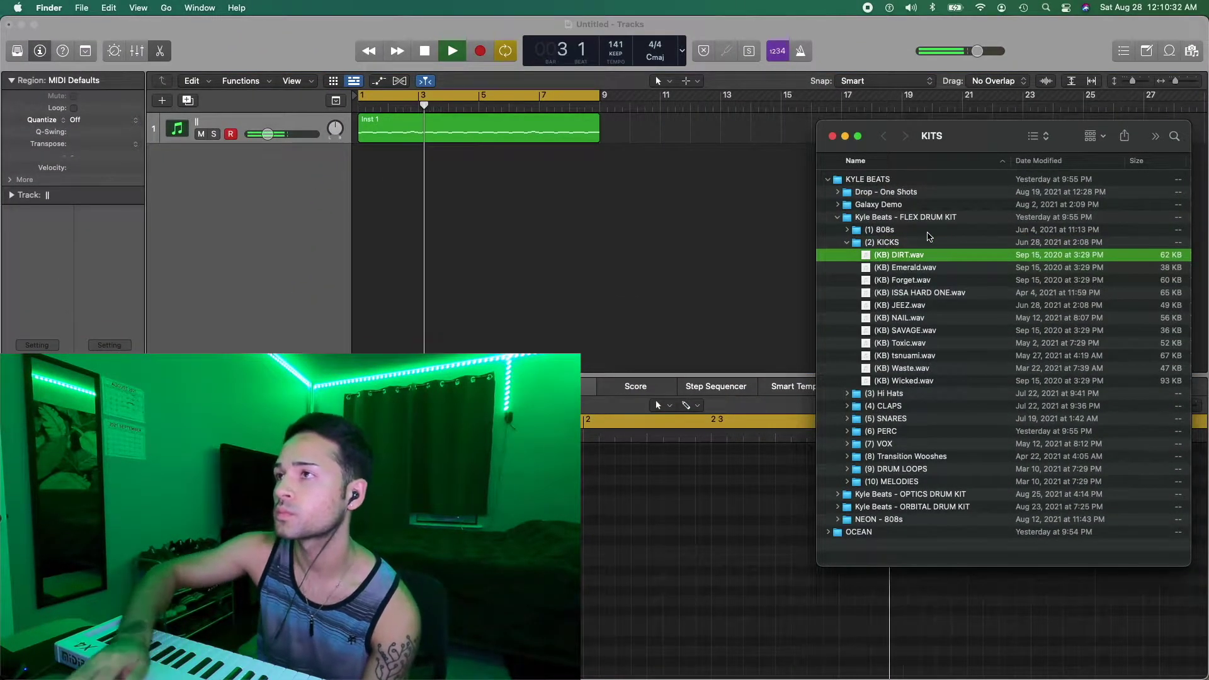
{"action": "key", "text": "space"}
{"action": "key", "text": "Up"}
{"action": "key", "text": "Up"}
{"action": "key", "text": "Up"}
{"action": "key", "text": "Down"}
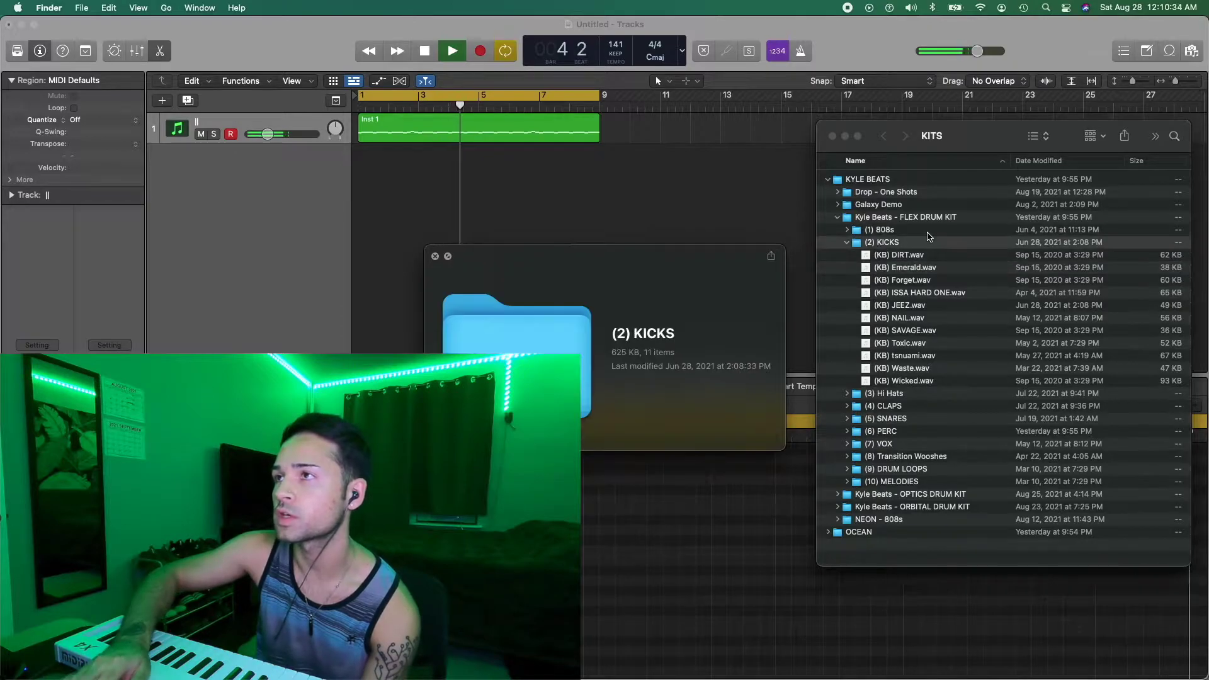
{"action": "key", "text": "Left"}
{"action": "key", "text": "Down"}
{"action": "key", "text": "Down"}
{"action": "key", "text": "Right"}
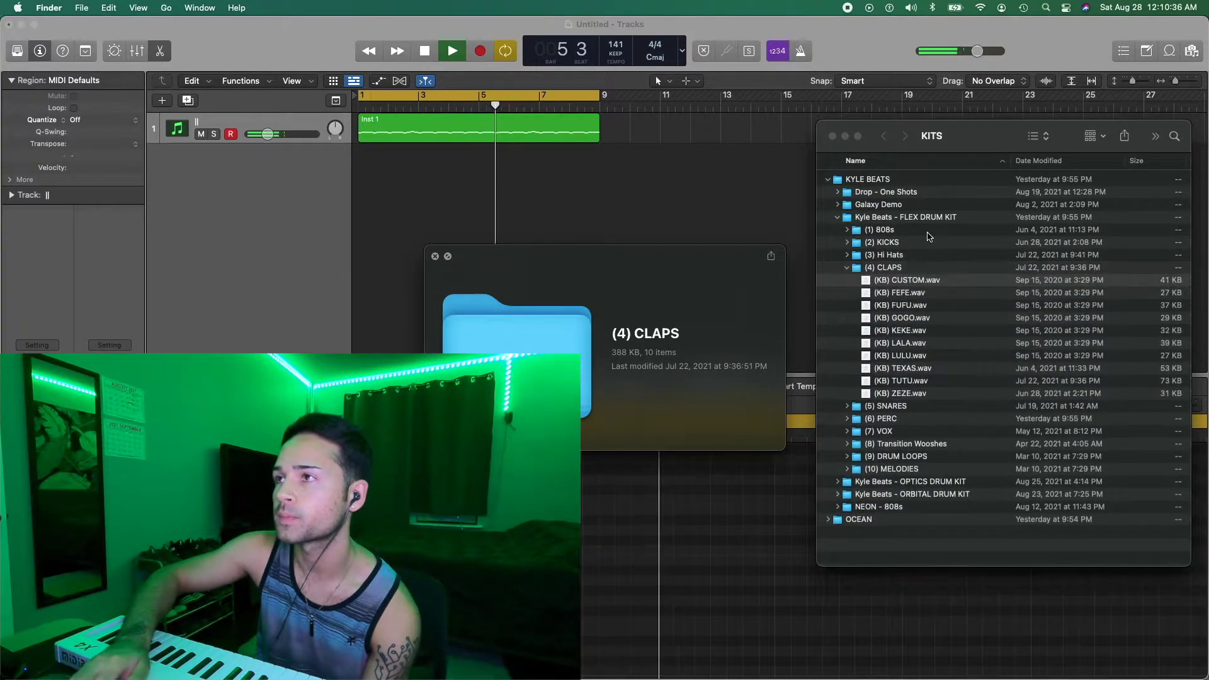
- Audition the samples in the FLEX kit's CLAPS folder down to (KB) ZEZE.wav and check the sound output
{"action": "key", "text": "Down"}
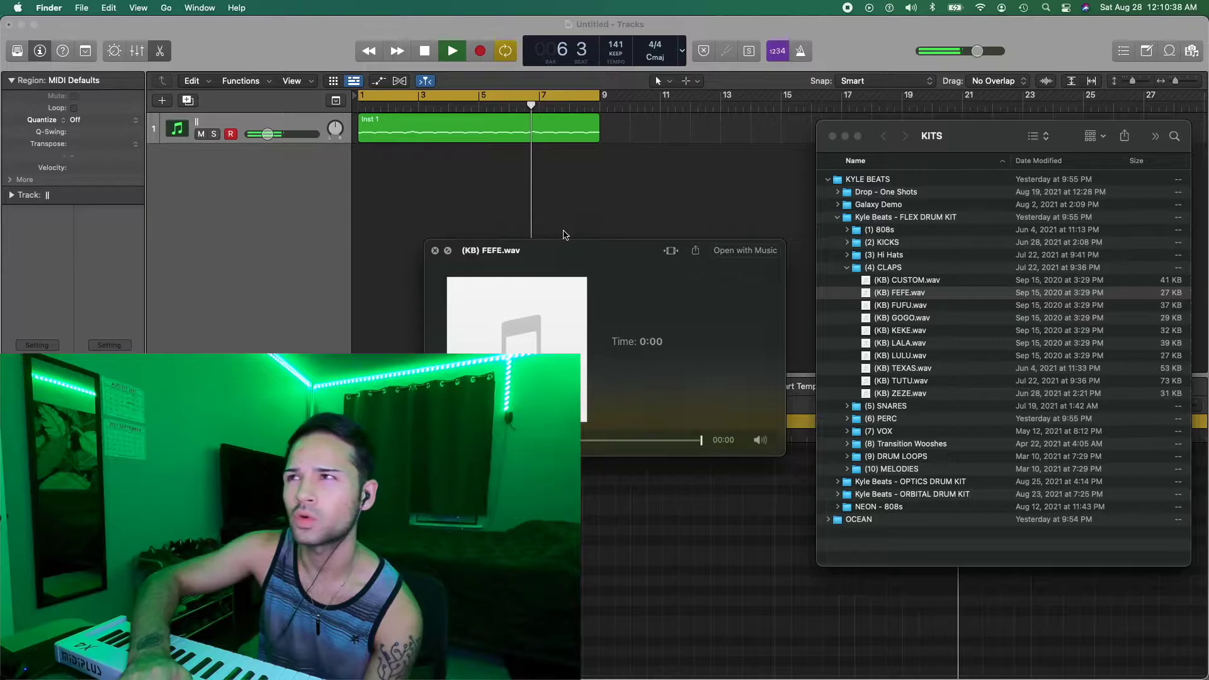
{"action": "left_click", "coordinate": [913, 7]}
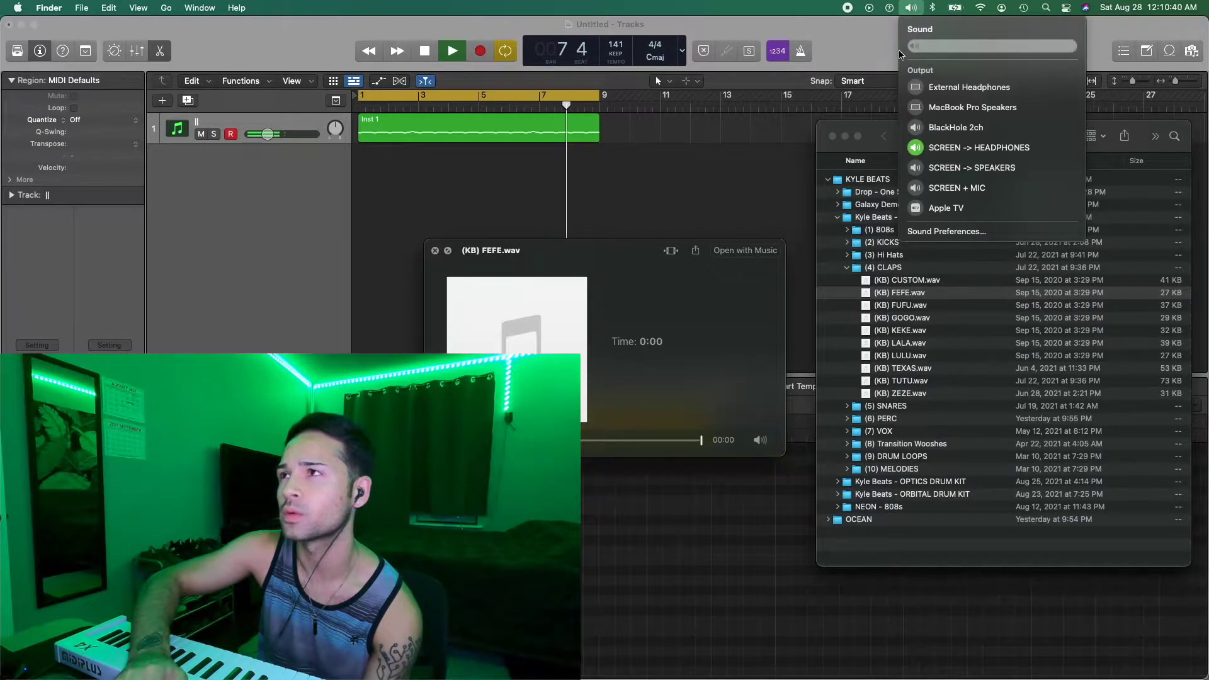
{"action": "key", "text": "Down"}
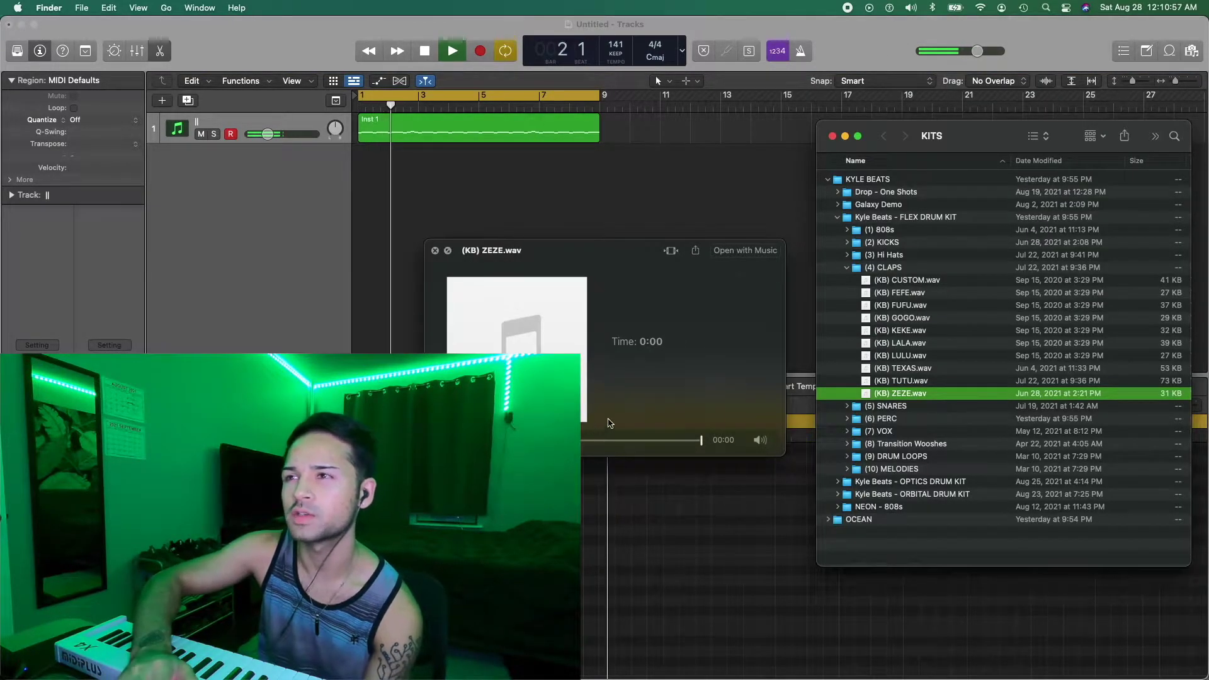
{"action": "left_click", "coordinate": [764, 437]}
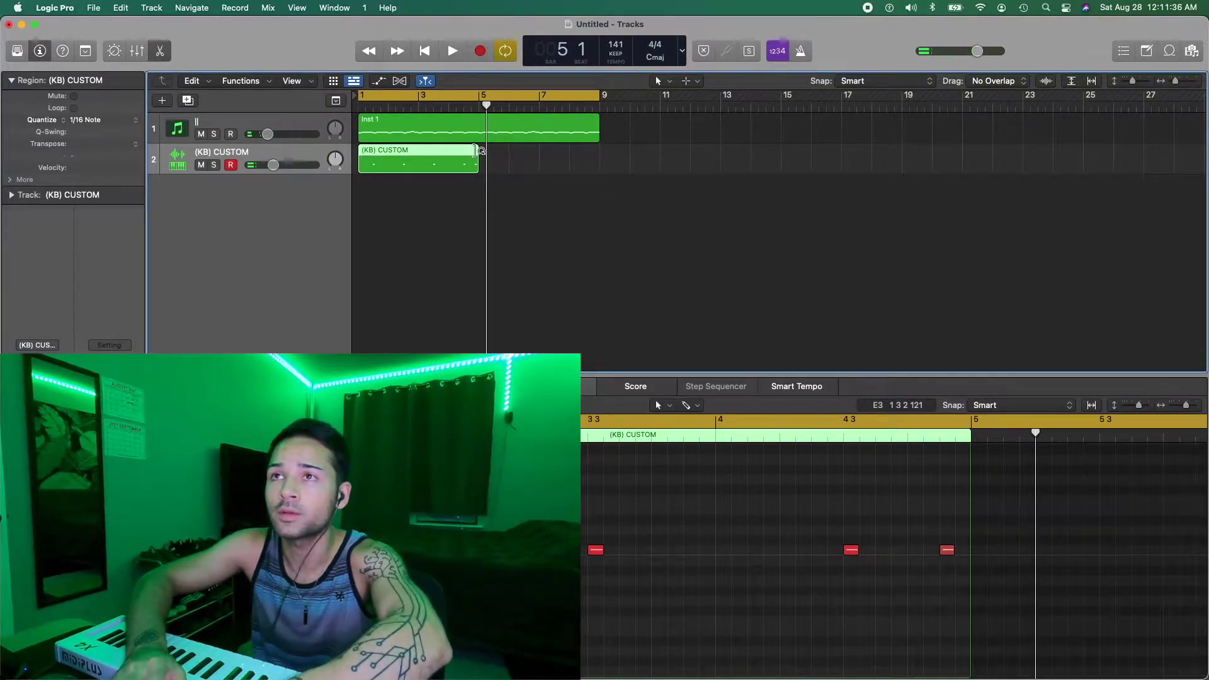
- Extend the (KB) CUSTOM clap pattern to bar 9 and delete its final notes in the second half of bar 8
{"action": "left_click_drag", "start_coordinate": [477, 151], "coordinate": [599, 157]}
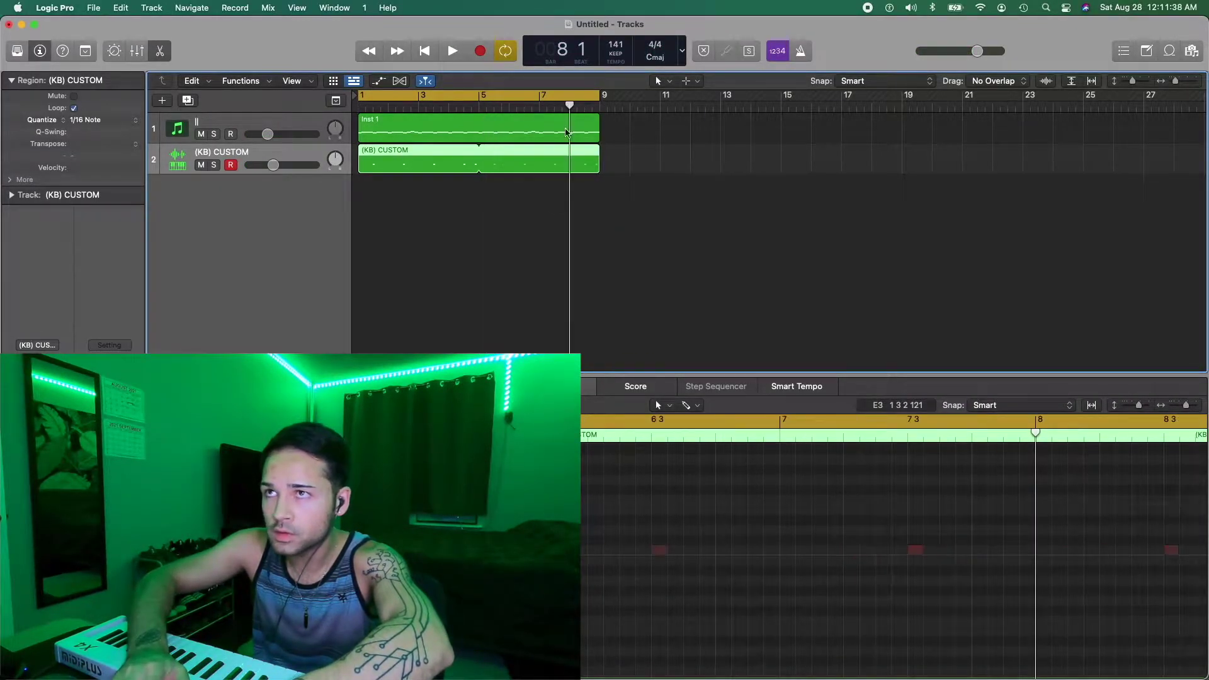
{"action": "left_click", "coordinate": [829, 526]}
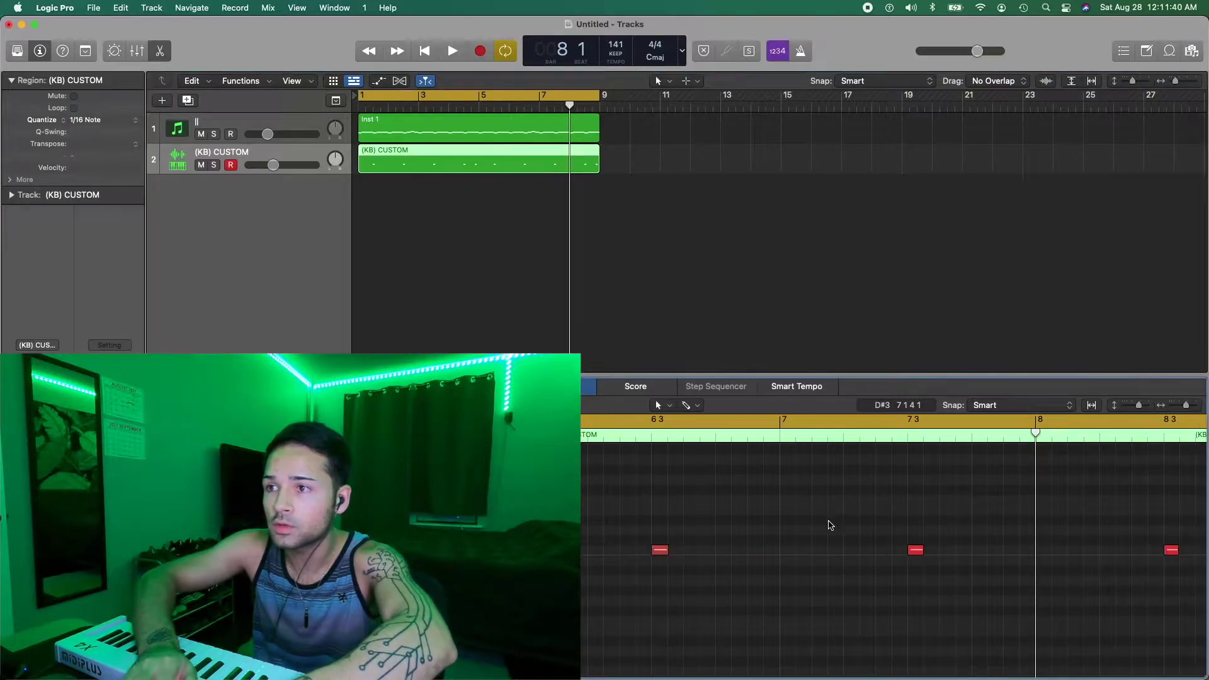
{"action": "scroll", "coordinate": [828, 527], "scroll_direction": "right", "scroll_amount": 5}
{"action": "left_click_drag", "start_coordinate": [592, 524], "coordinate": [706, 562]}
{"action": "key", "text": "Delete"}
{"action": "left_click", "coordinate": [537, 263]}
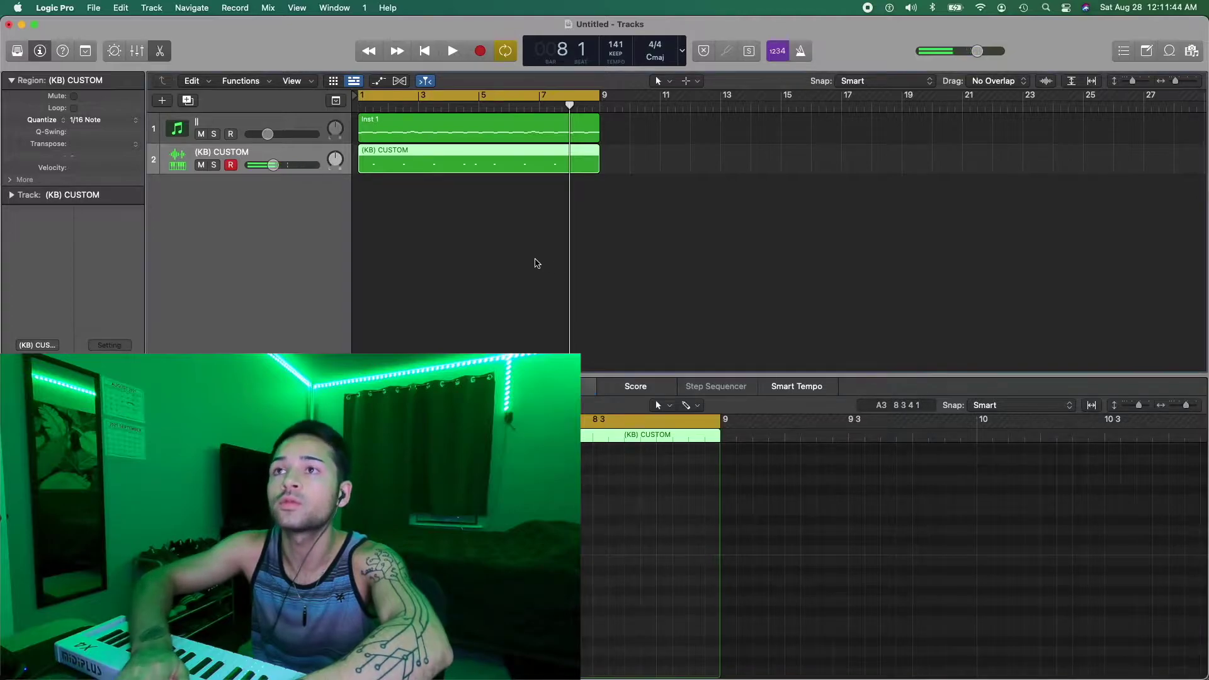
{"action": "left_click", "coordinate": [537, 263]}
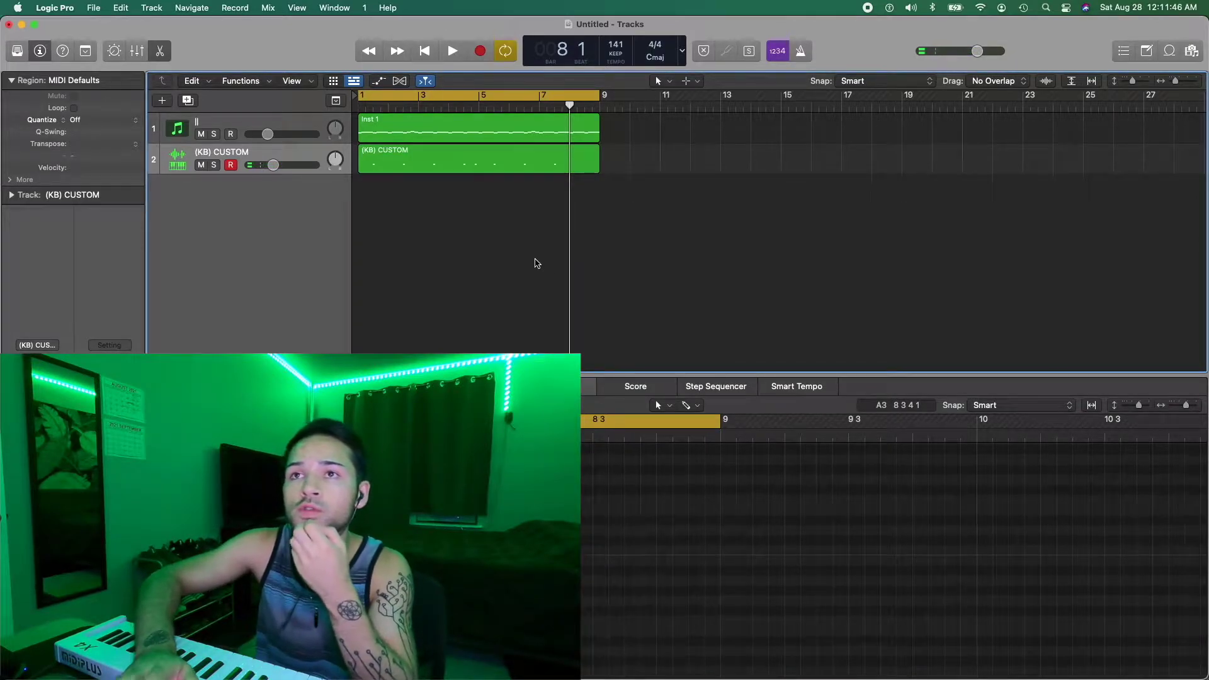
- Play the loop and adjust the (KB) CUSTOM track's volume to about -11.8 dB
{"action": "key", "text": "space"}
{"action": "left_click_drag", "start_coordinate": [270, 165], "coordinate": [270, 164]}
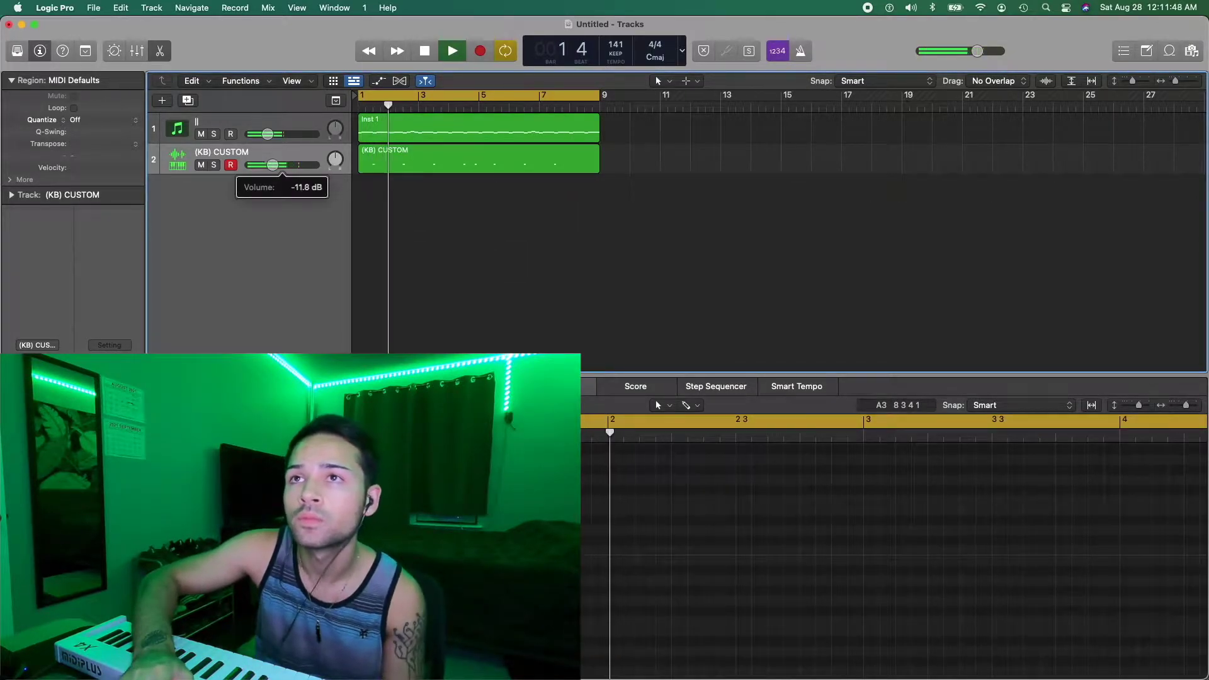
- Switch to Finder and load the (KB) CRY.wav snare from the FLEX kit into a new Quick Sampler (Original) track
{"action": "key", "text": "ctrl+Up"}
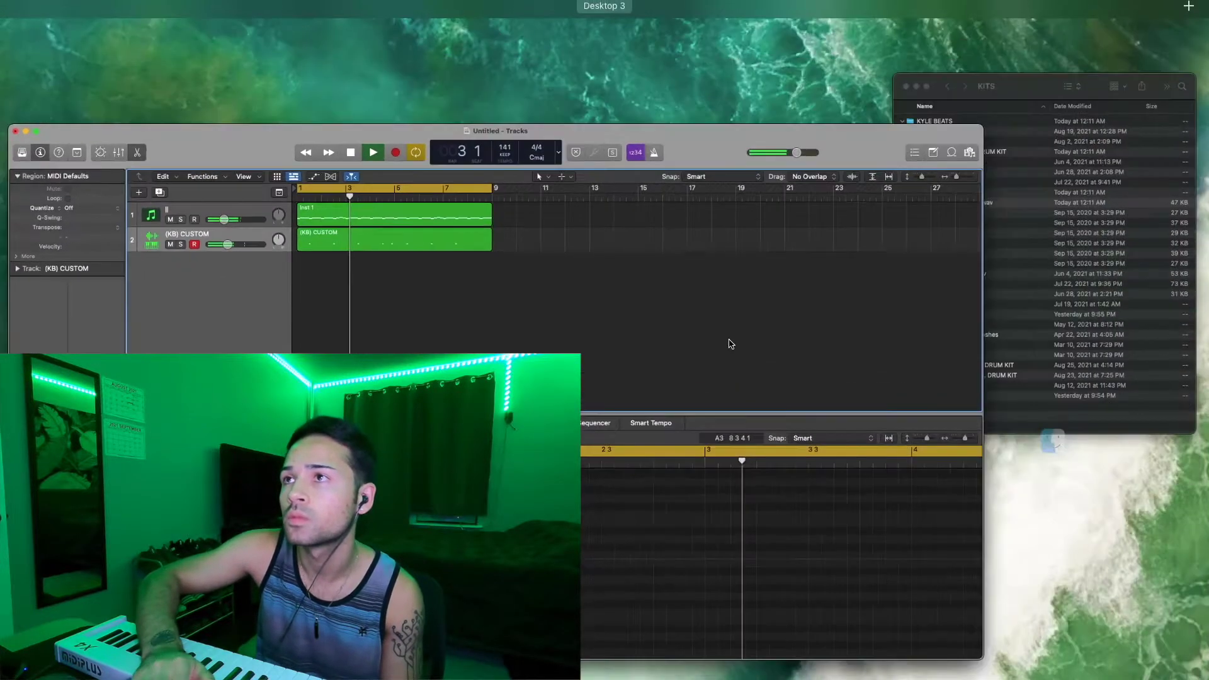
{"action": "left_click", "coordinate": [1085, 252]}
{"action": "left_click", "coordinate": [923, 292]}
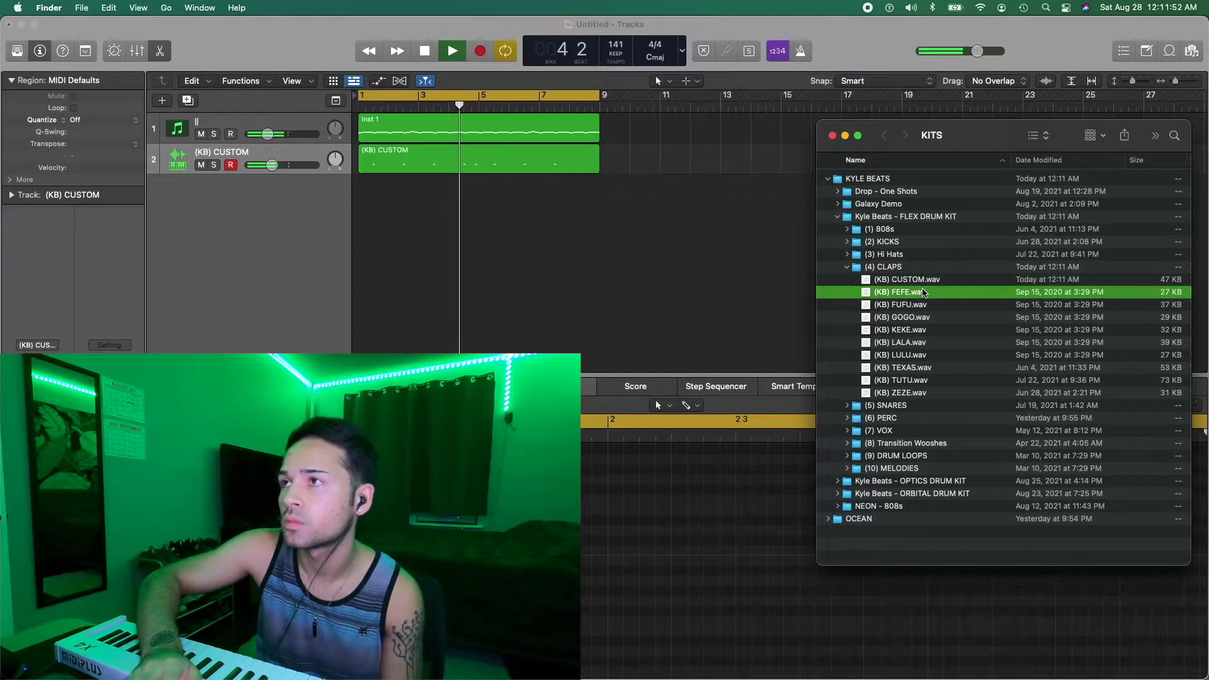
{"action": "left_click_drag", "start_coordinate": [956, 296], "coordinate": [749, 295]}
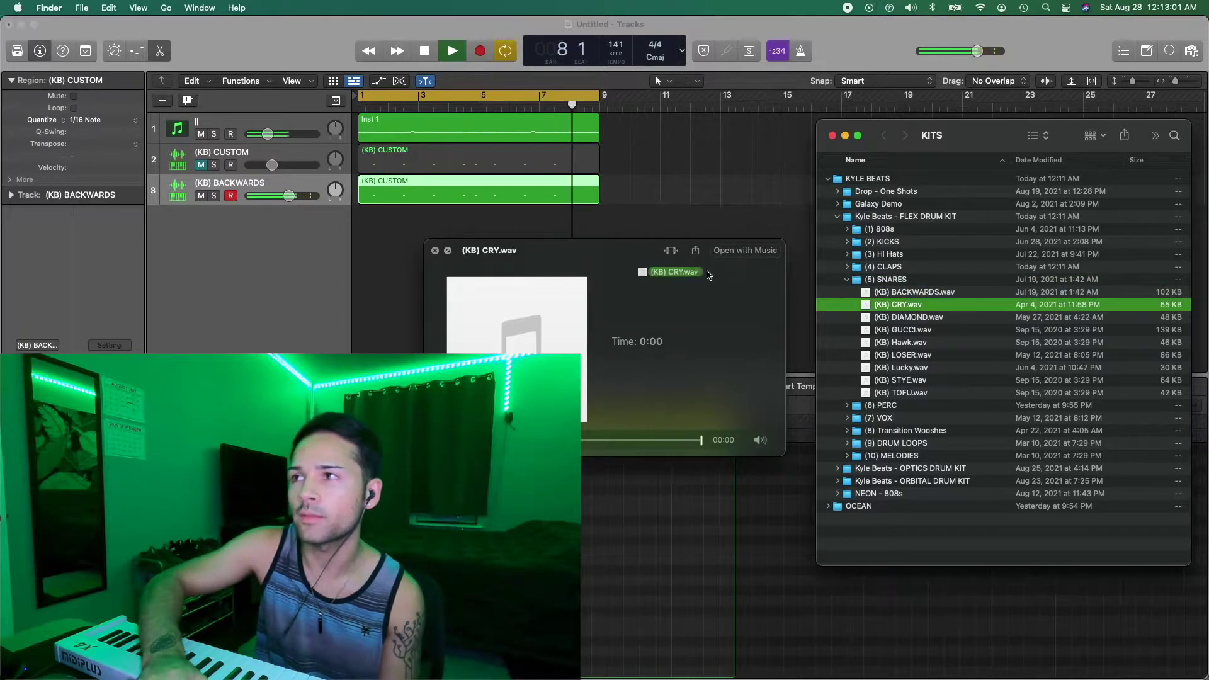
{"action": "left_click_drag", "start_coordinate": [708, 275], "coordinate": [244, 242]}
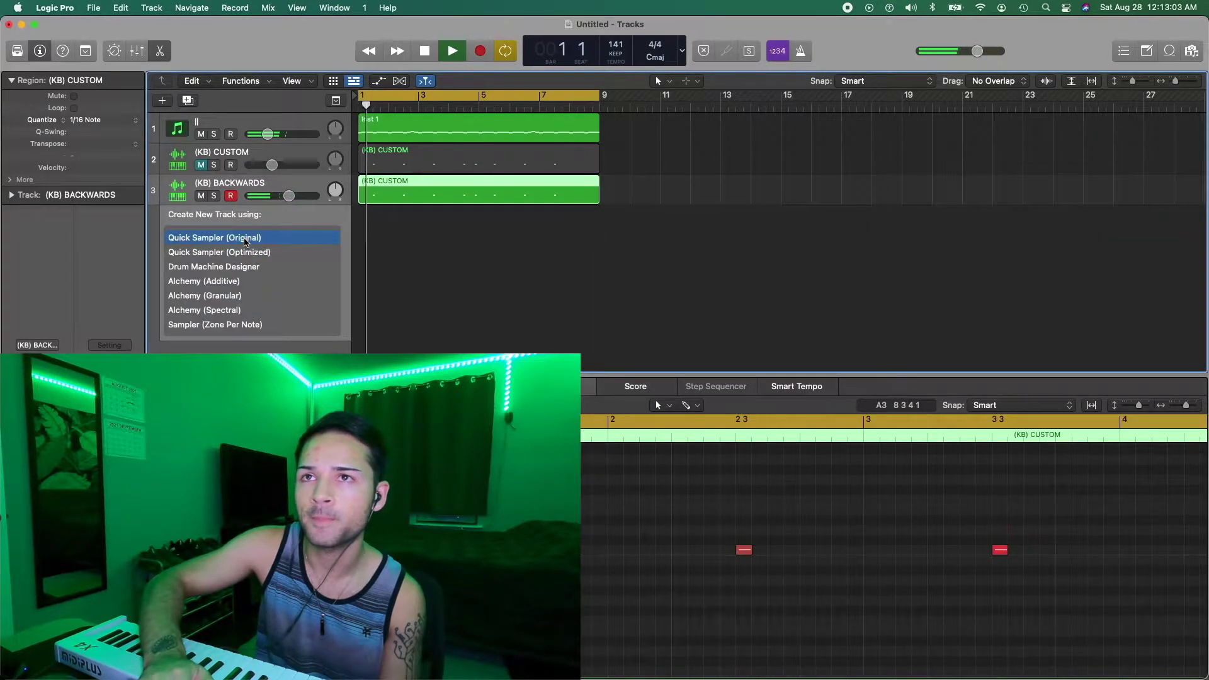
{"action": "left_click", "coordinate": [245, 242]}
- Move the clap region onto the (KB) CRY track and delete the (KB) CUSTOM and (KB) BACKWARDS tracks
{"action": "left_click", "coordinate": [387, 178]}
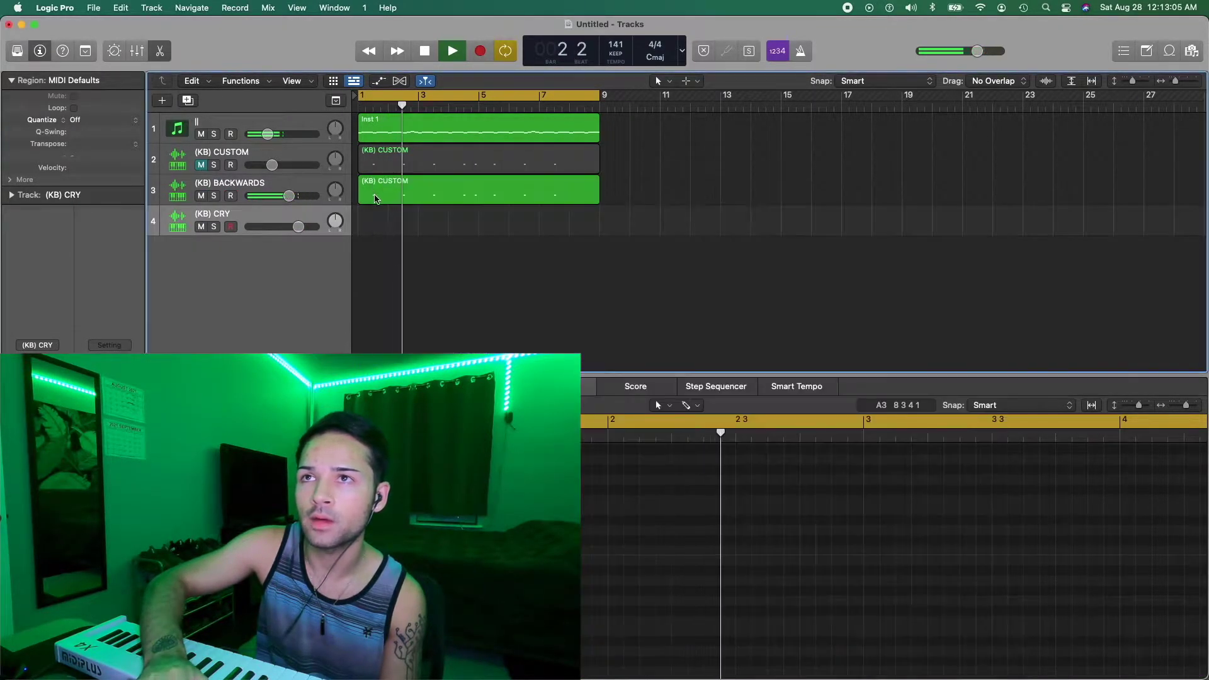
{"action": "left_click_drag", "start_coordinate": [375, 199], "coordinate": [373, 219]}
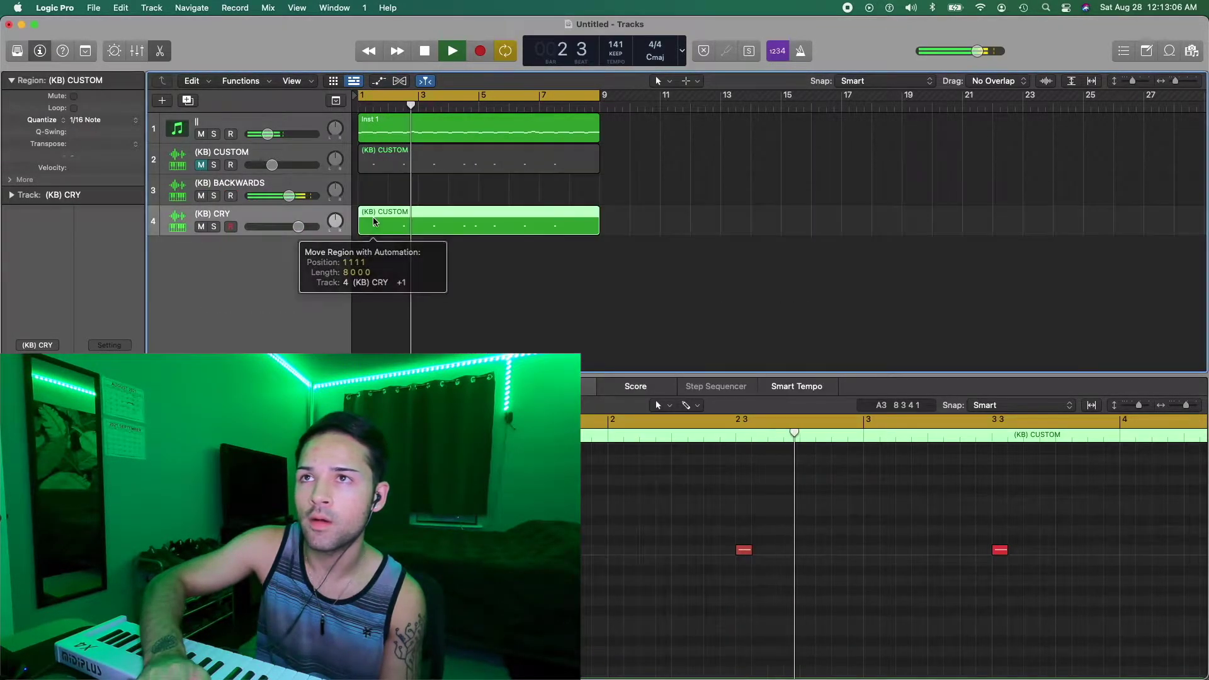
{"action": "left_click", "coordinate": [309, 160]}
{"action": "key", "text": "Delete"}
{"action": "key", "text": "Delete"}
{"action": "key", "text": "Delete"}
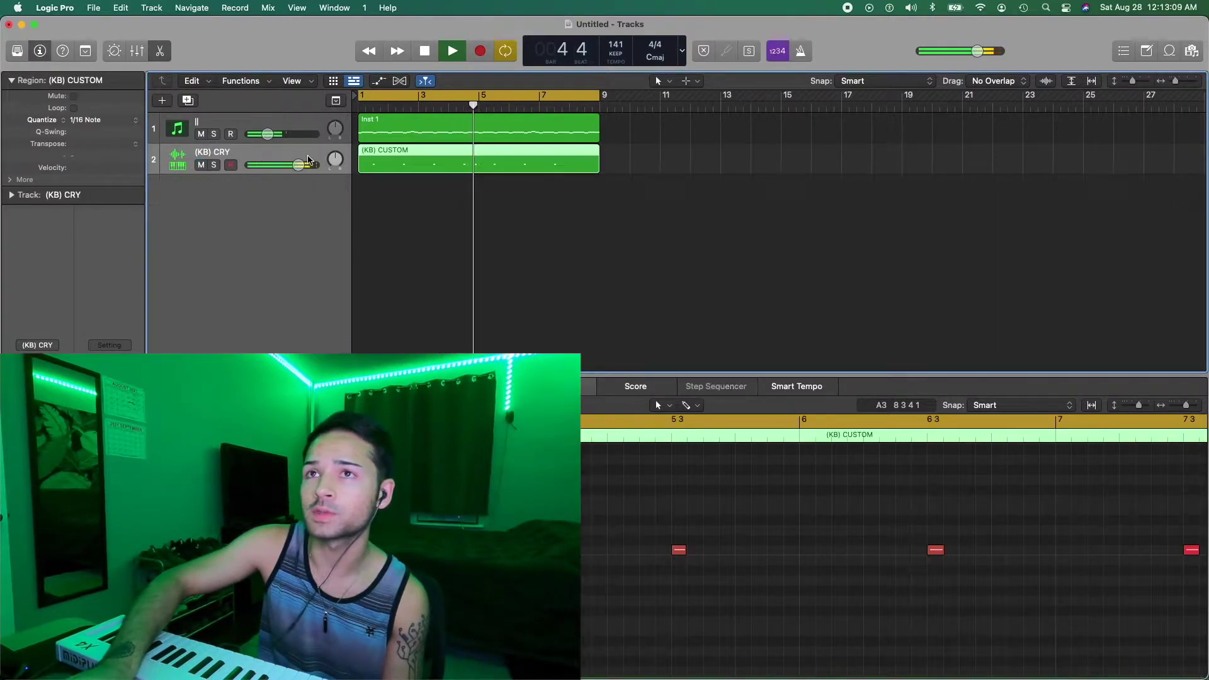
- Lower the (KB) CRY track's volume while the loop plays, and stop playback
{"action": "key", "text": "Return"}
{"action": "left_click_drag", "start_coordinate": [294, 171], "coordinate": [261, 174]}
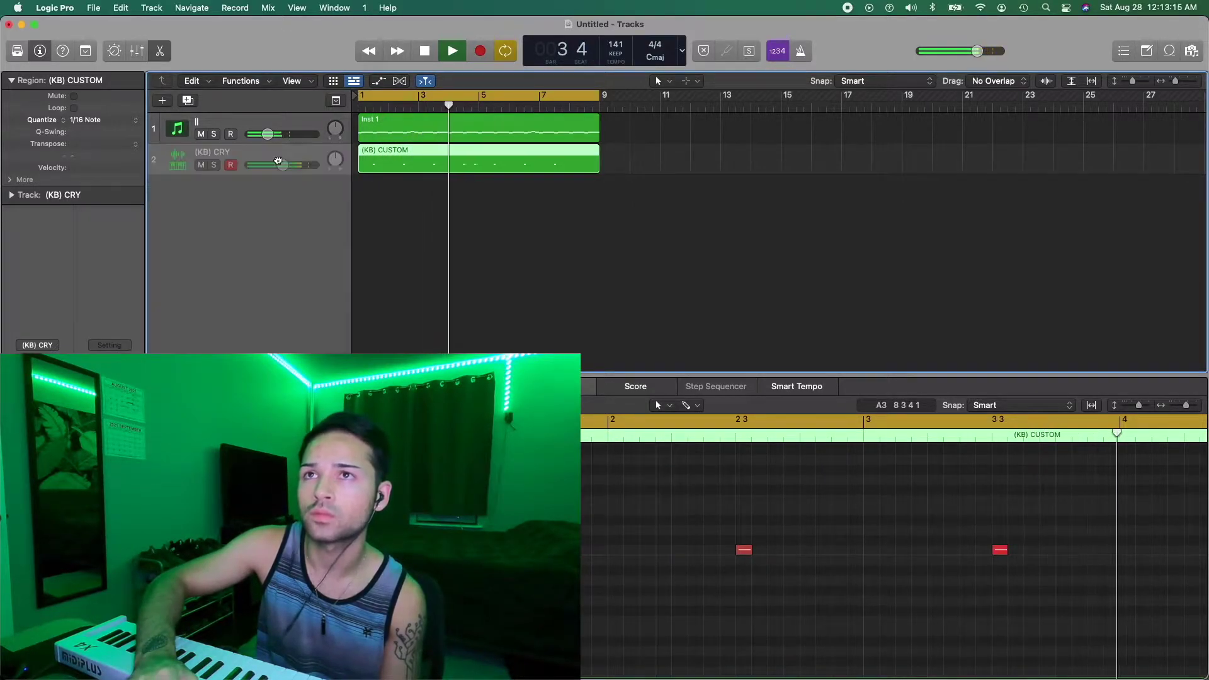
{"action": "left_click", "coordinate": [277, 163]}
{"action": "key", "text": "space"}
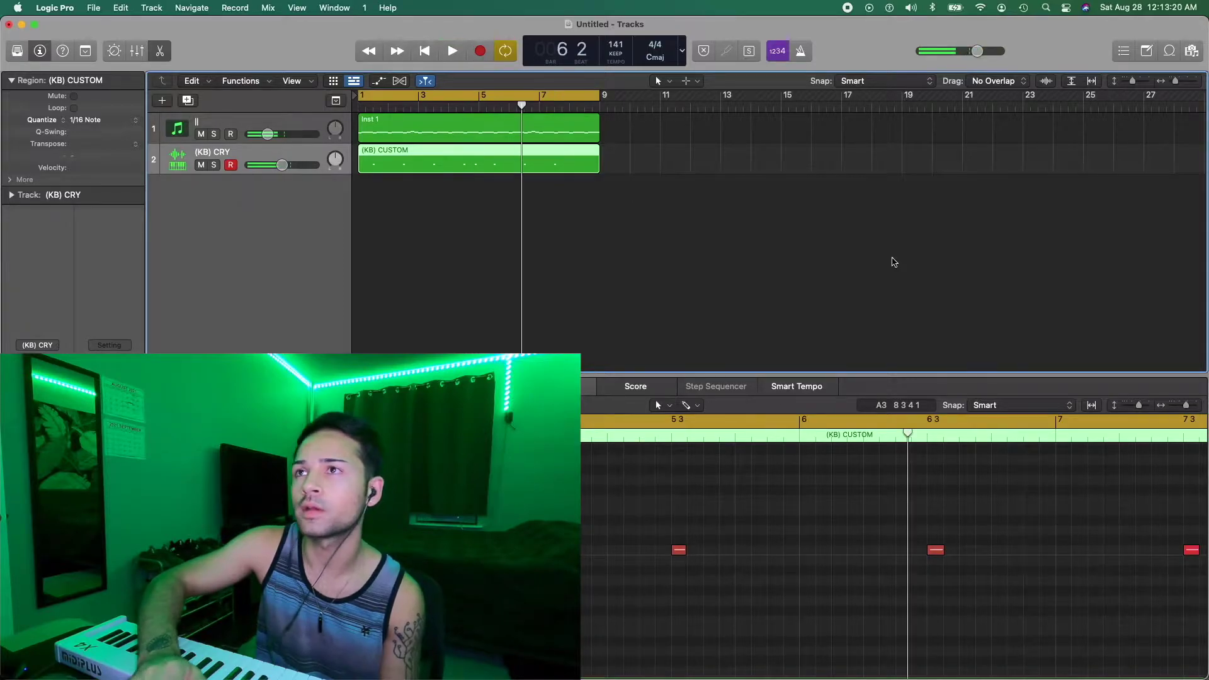
- Switch to Finder, collapse the SNARES folder and expand the FLEX kit's Hi Hats folder, selecting (KB) Demon.wav
{"action": "key", "text": "ctrl+Up"}
{"action": "left_click", "coordinate": [1062, 212]}
{"action": "key", "text": "space"}
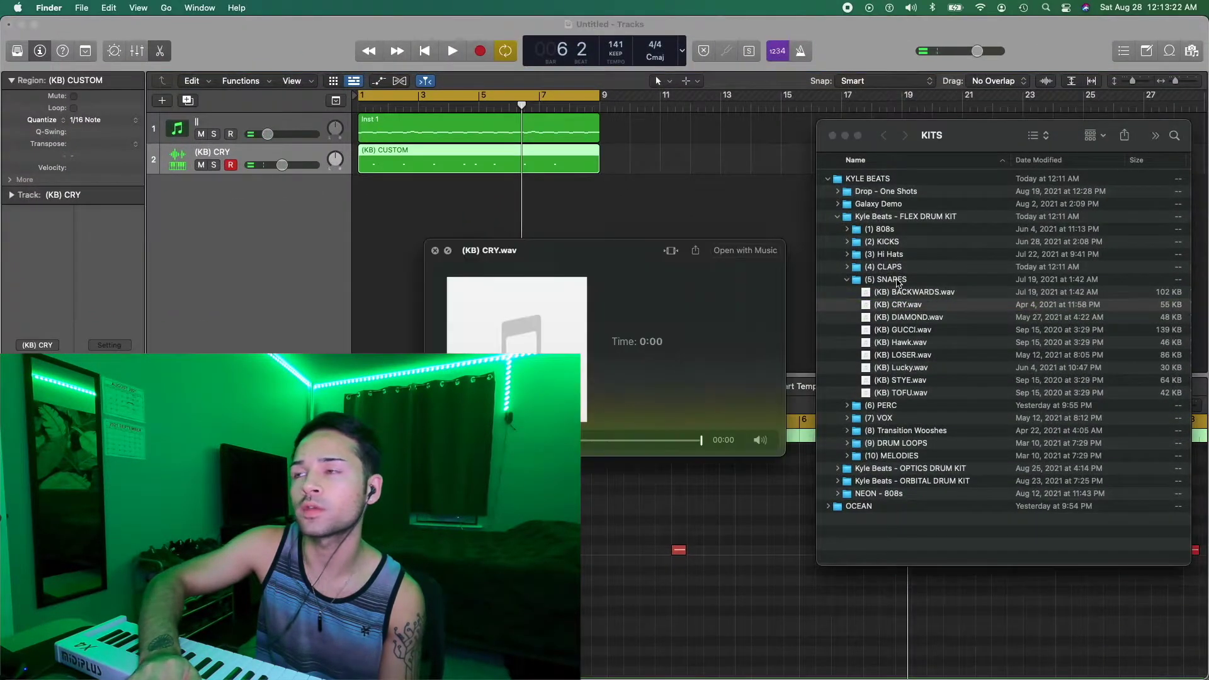
{"action": "key", "text": "Left"}
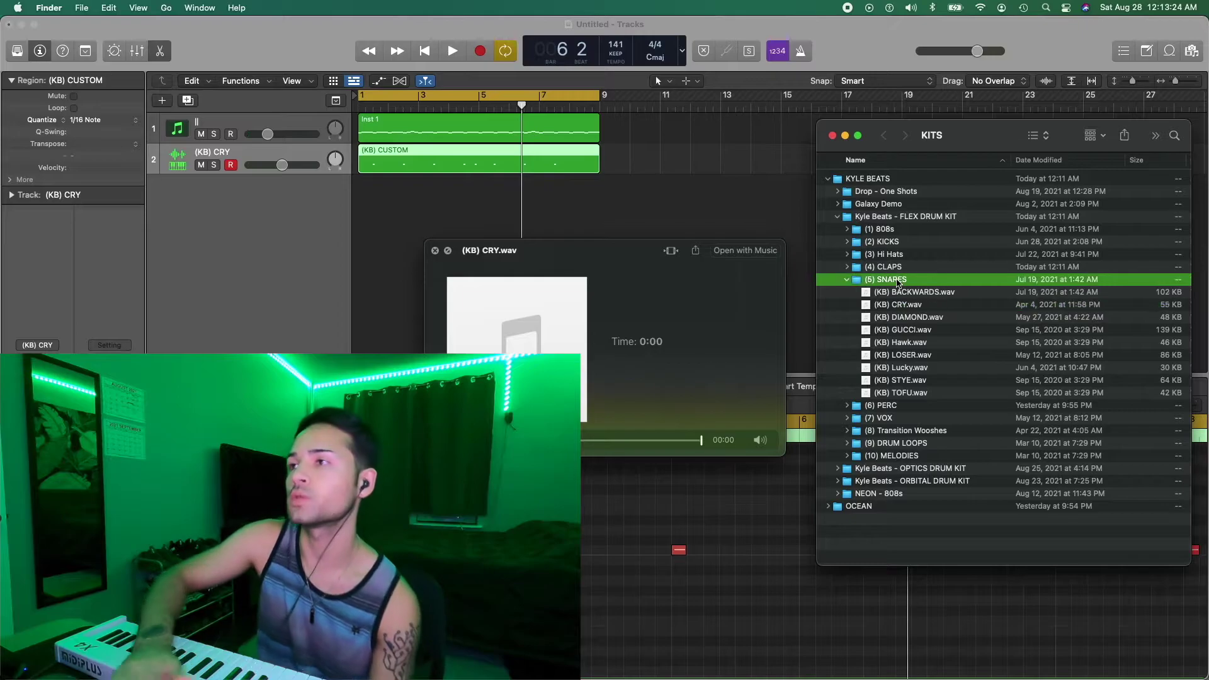
{"action": "key", "text": "Left"}
{"action": "key", "text": "Up"}
{"action": "key", "text": "Up"}
{"action": "key", "text": "Right"}
{"action": "key", "text": "Down"}
{"action": "key", "text": "space"}
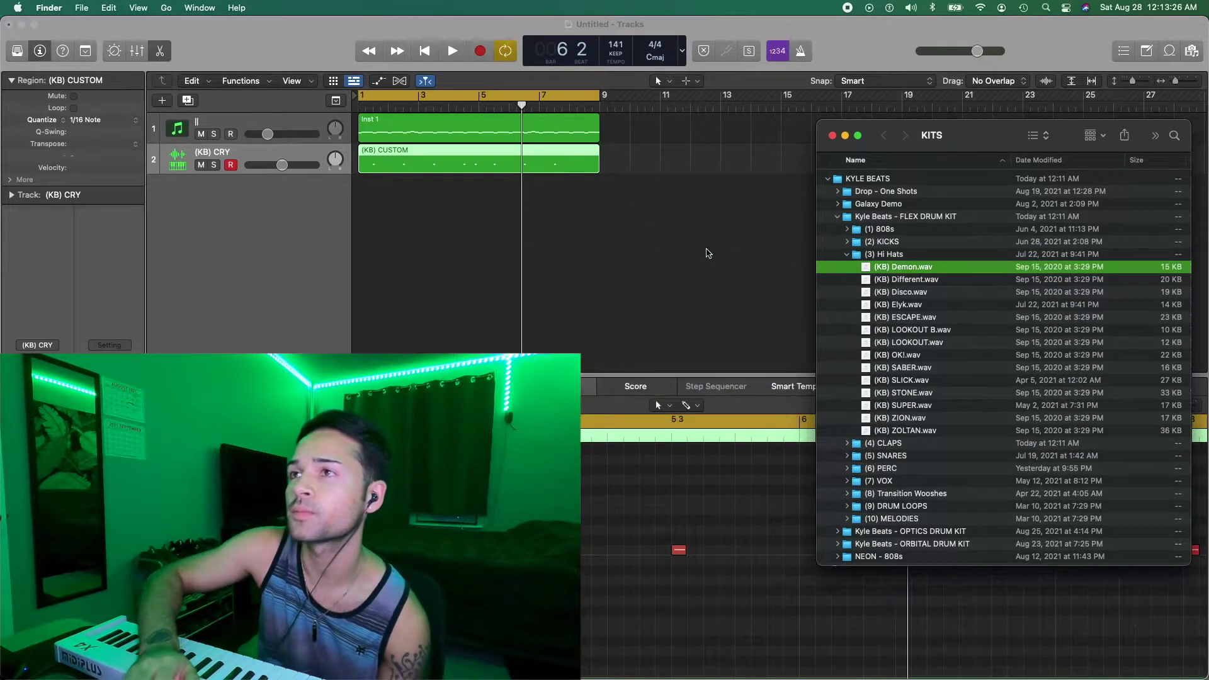
- Start playback of the beat in Logic Pro and preview (KB) Demon.wav in Finder alongside it
{"action": "left_click", "coordinate": [610, 224]}
{"action": "key", "text": "space"}
{"action": "key", "text": "ctrl+Up"}
{"action": "left_click", "coordinate": [1067, 233]}
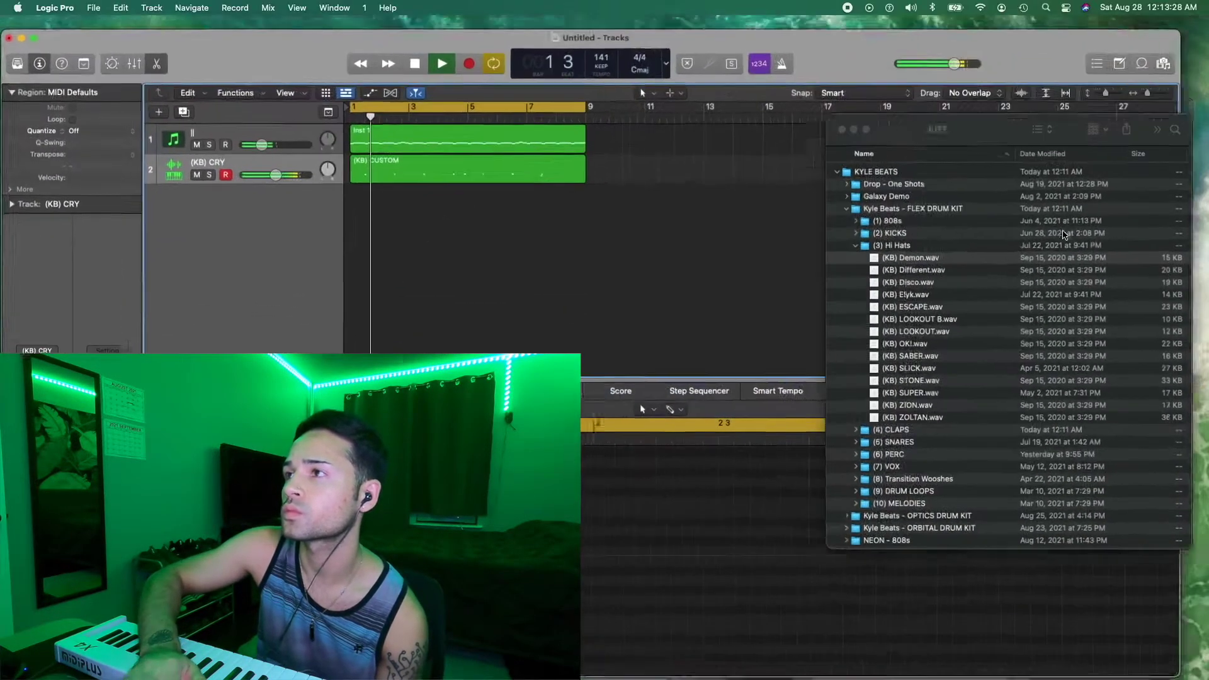
{"action": "key", "text": "Down"}
{"action": "key", "text": "Up"}
{"action": "key", "text": "space"}
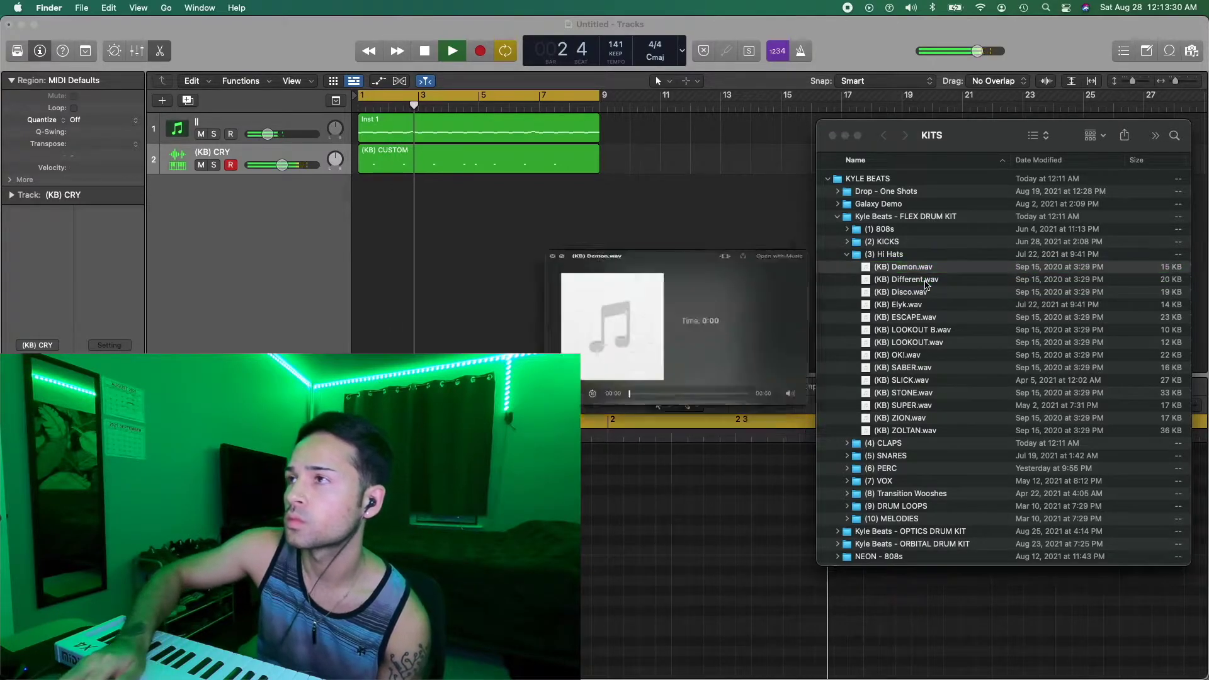
- Collapse the Hi Hats folder and move through the kit's folders to SNARES
{"action": "key", "text": "Down"}
{"action": "key", "text": "Left"}
{"action": "key", "text": "Down"}
{"action": "key", "text": "Down"}
{"action": "key", "text": "Down"}
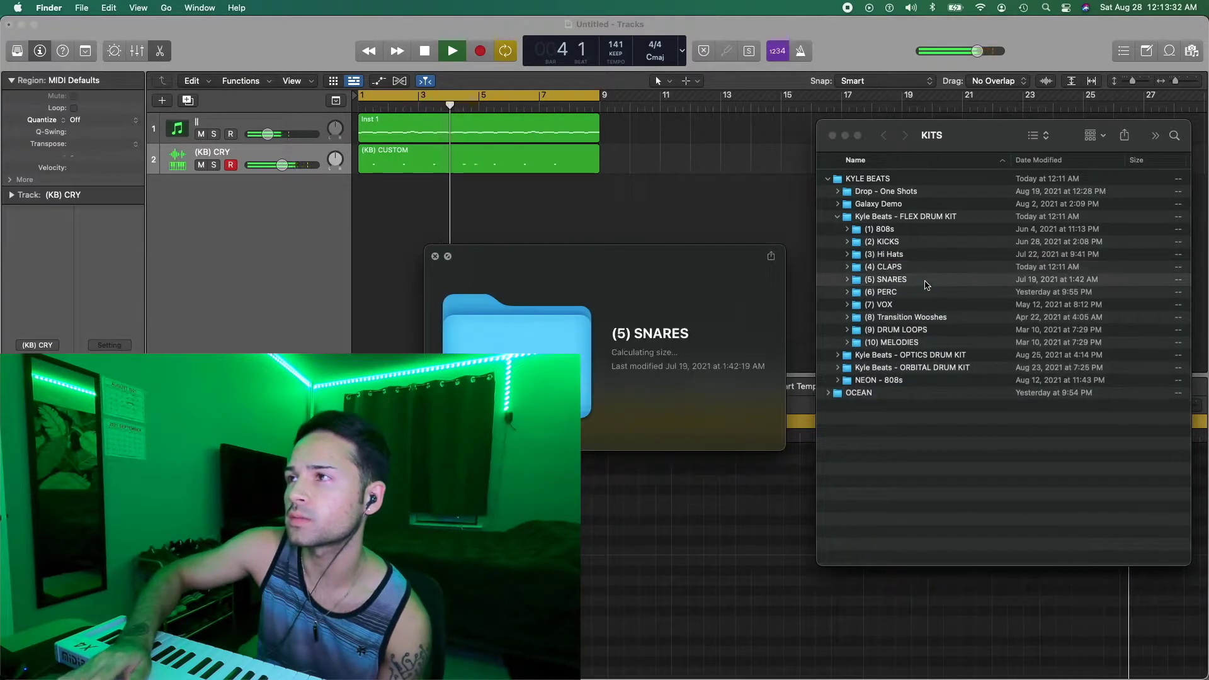
- Go back to the FLEX kit's KICKS folder, expand it and audition its first kick samples
{"action": "key", "text": "Up"}
{"action": "key", "text": "Up"}
{"action": "key", "text": "Up"}
{"action": "key", "text": "Up"}
{"action": "key", "text": "Right"}
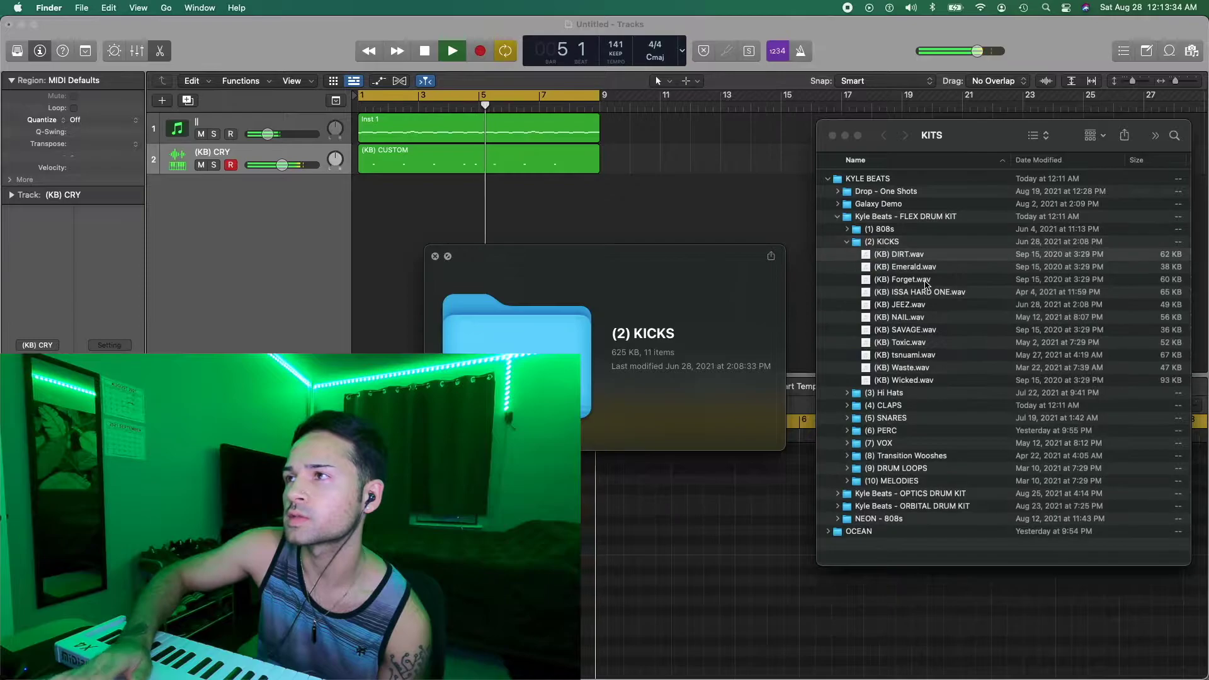
{"action": "key", "text": "Down"}
{"action": "key", "text": "Down"}
{"action": "key", "text": "Down"}
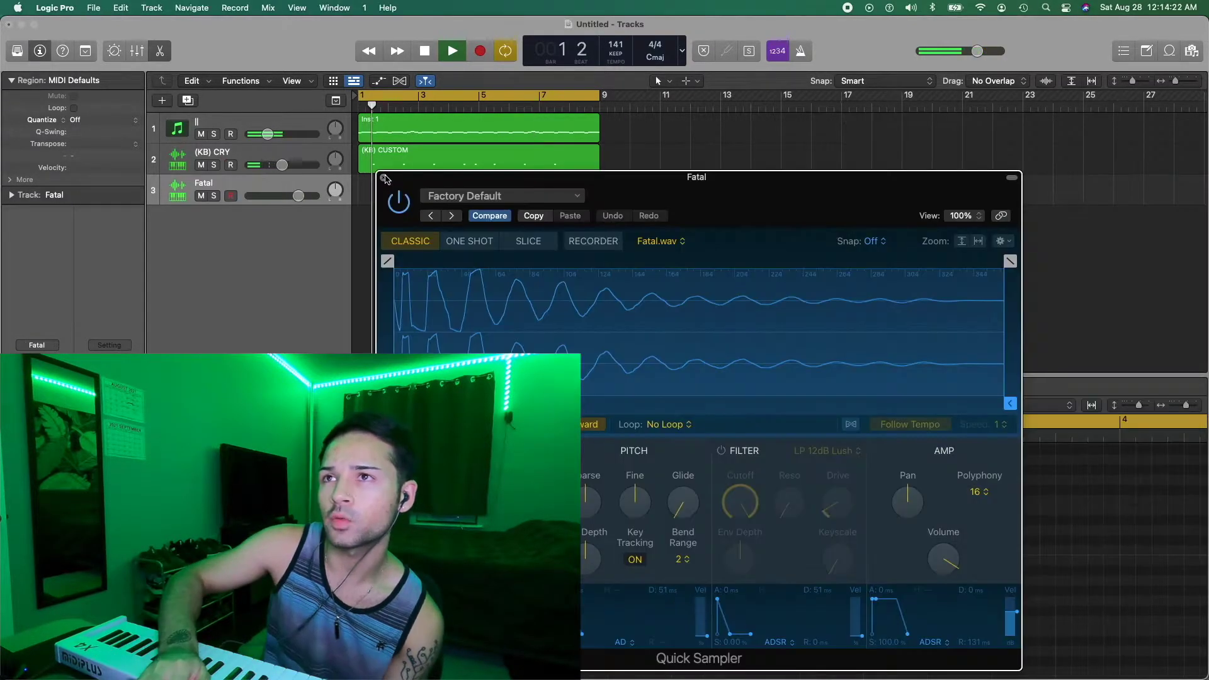
- Close the Fatal track's Quick Sampler window and record an eight-bar kick pattern on that track
{"action": "left_click", "coordinate": [384, 178]}
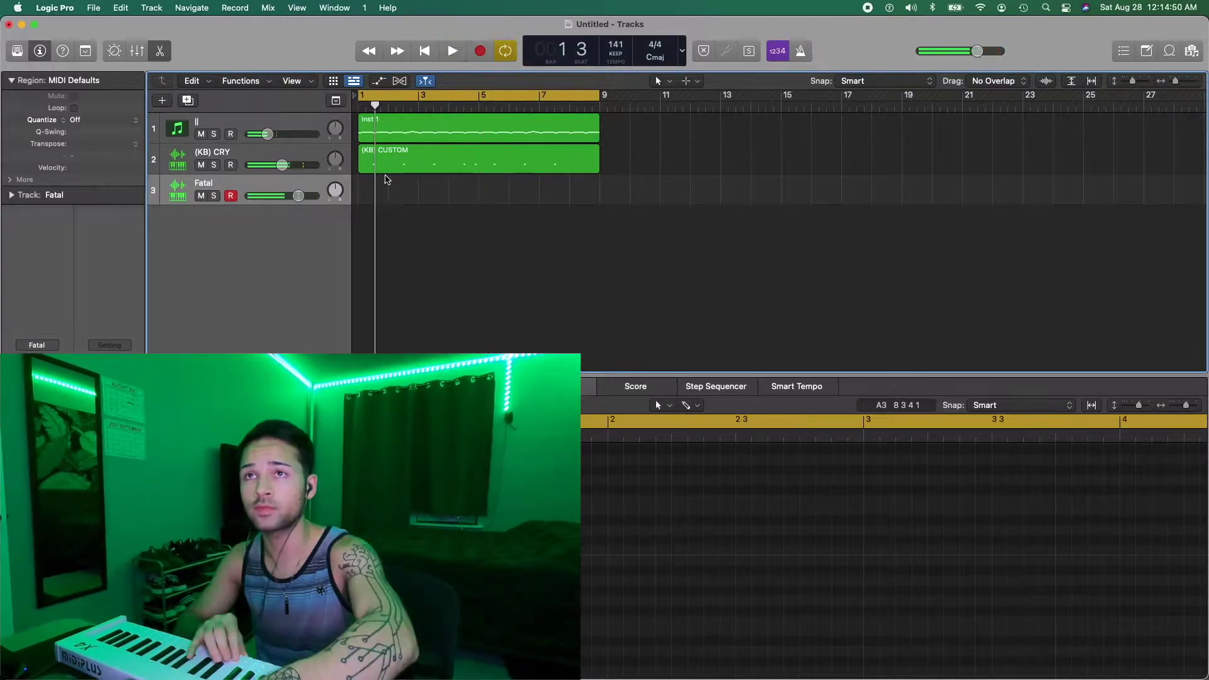
{"action": "key", "text": "r"}
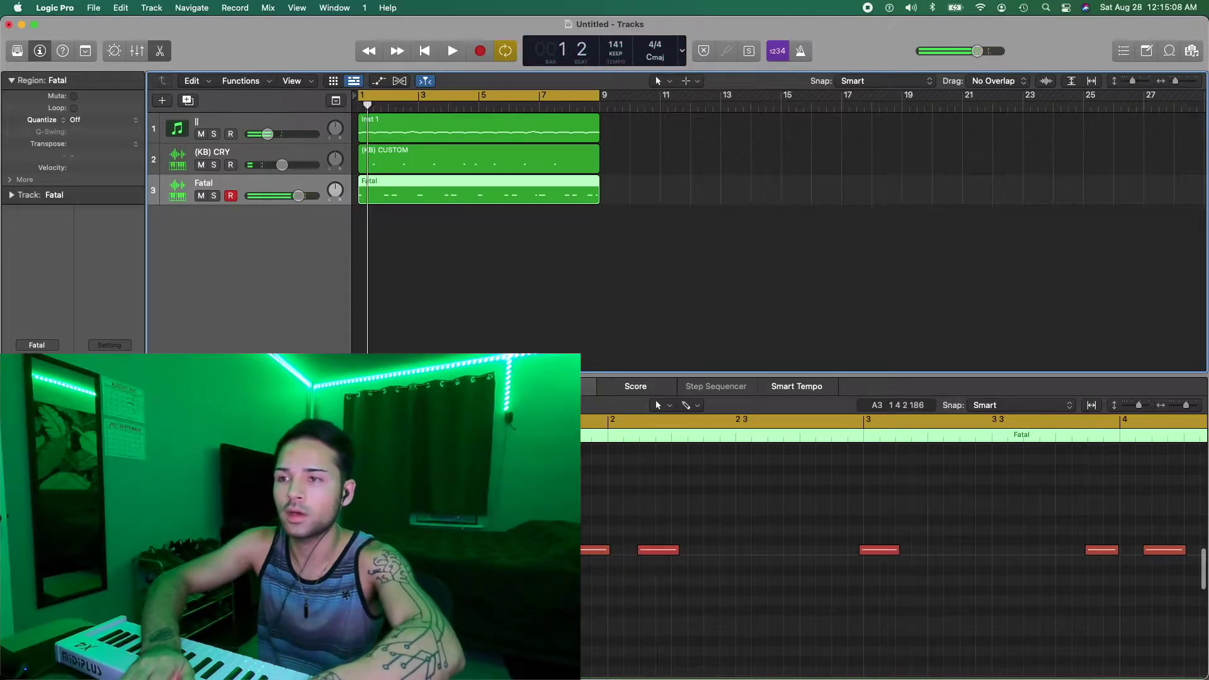
- Quantize the recorded Fatal kick region to 1/16 notes and play it back while checking its notes
{"action": "key", "text": "super+a"}
{"action": "left_click", "coordinate": [439, 233]}
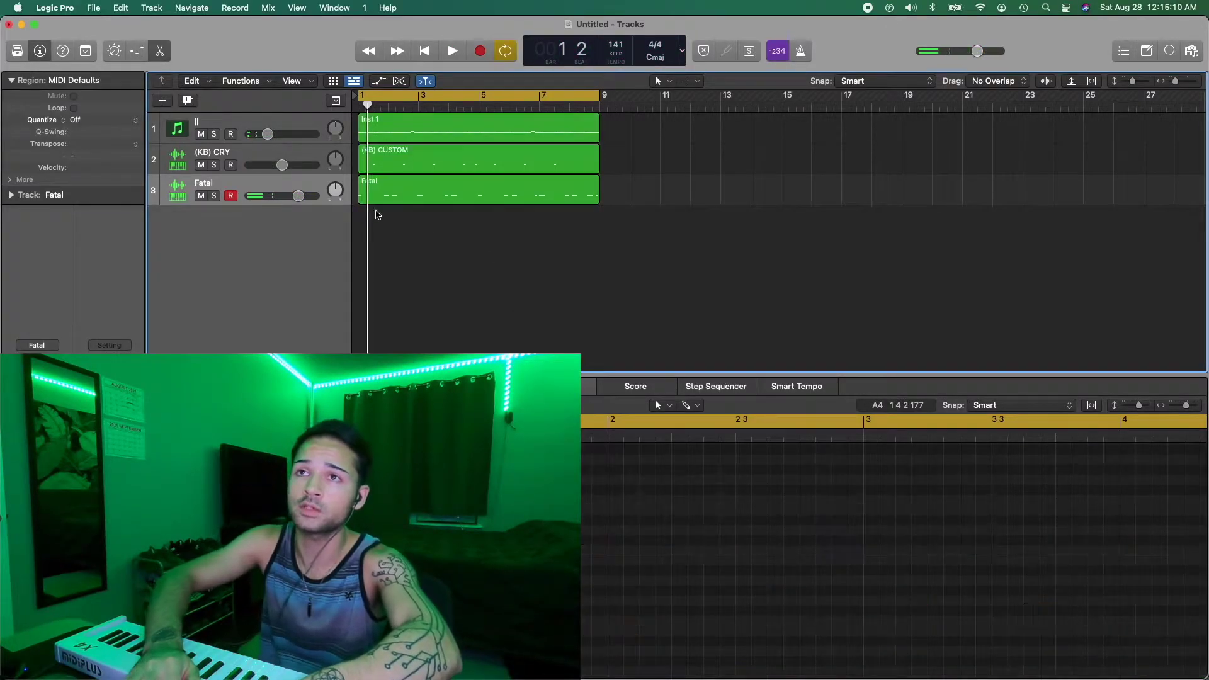
{"action": "left_click", "coordinate": [422, 195]}
{"action": "key", "text": "q"}
{"action": "key", "text": "space"}
{"action": "left_click", "coordinate": [734, 510]}
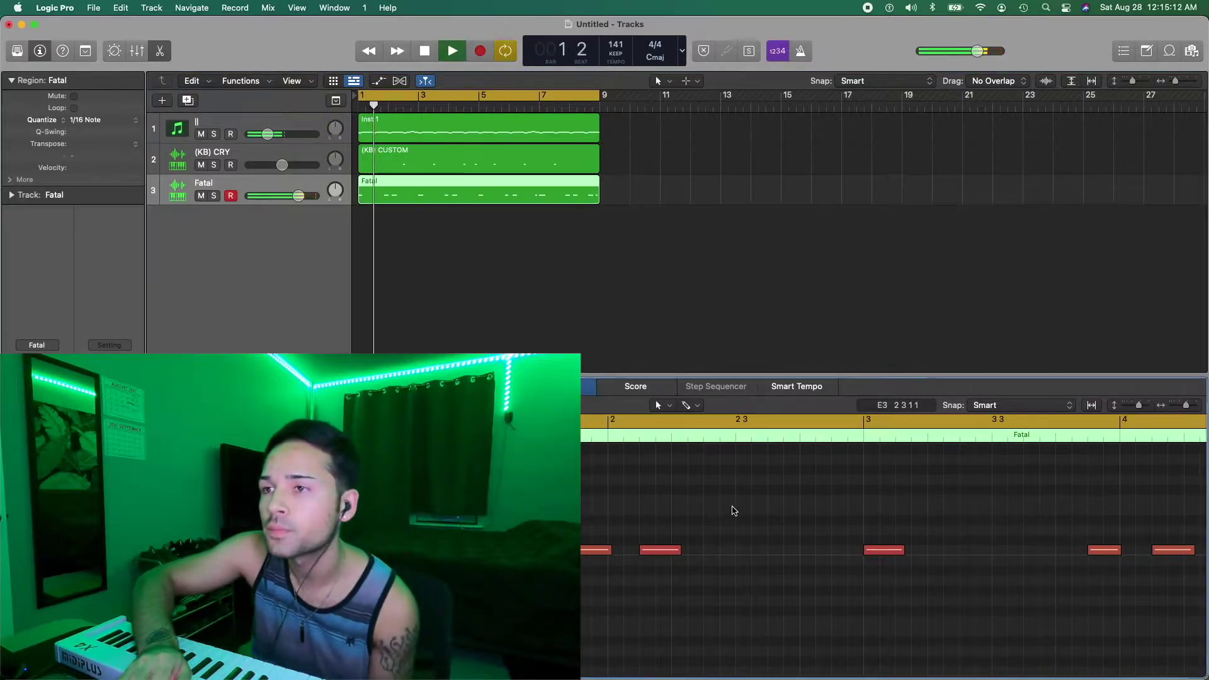
{"action": "scroll", "coordinate": [733, 510], "scroll_direction": "right", "scroll_amount": 4}
{"action": "scroll", "coordinate": [734, 511], "scroll_direction": "left", "scroll_amount": 1}
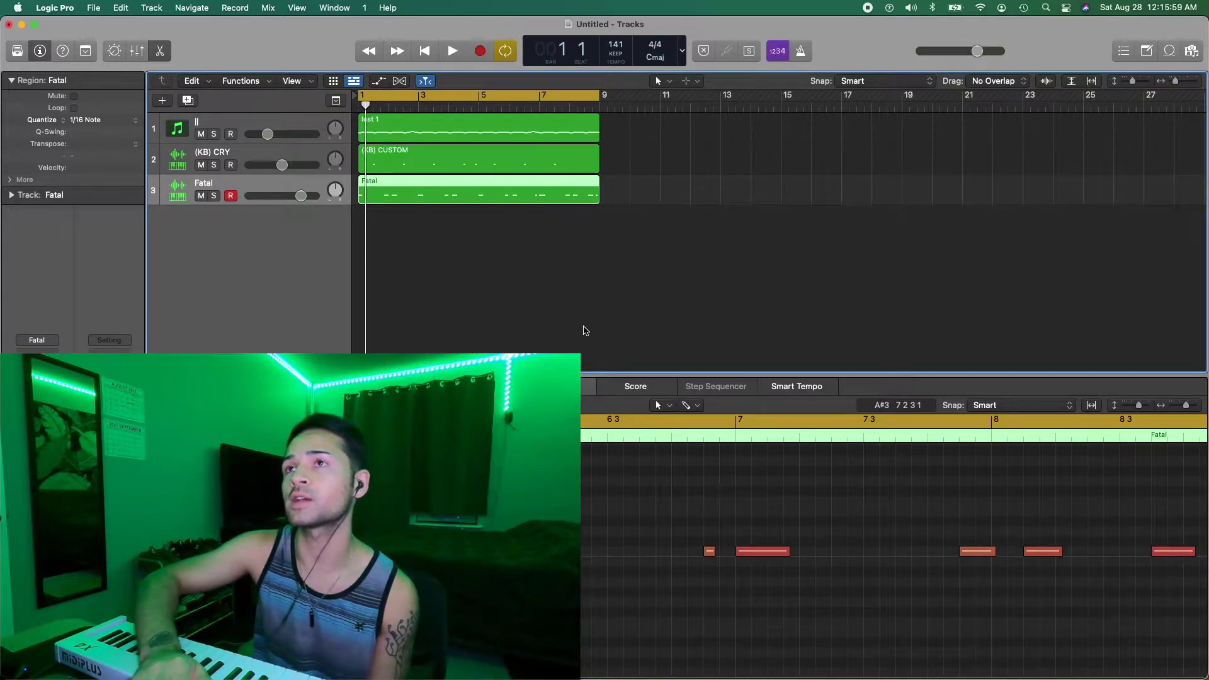
- Start playback of the beat and switch to Finder's KITS window with the sample preview turned on
{"action": "key", "text": "space"}
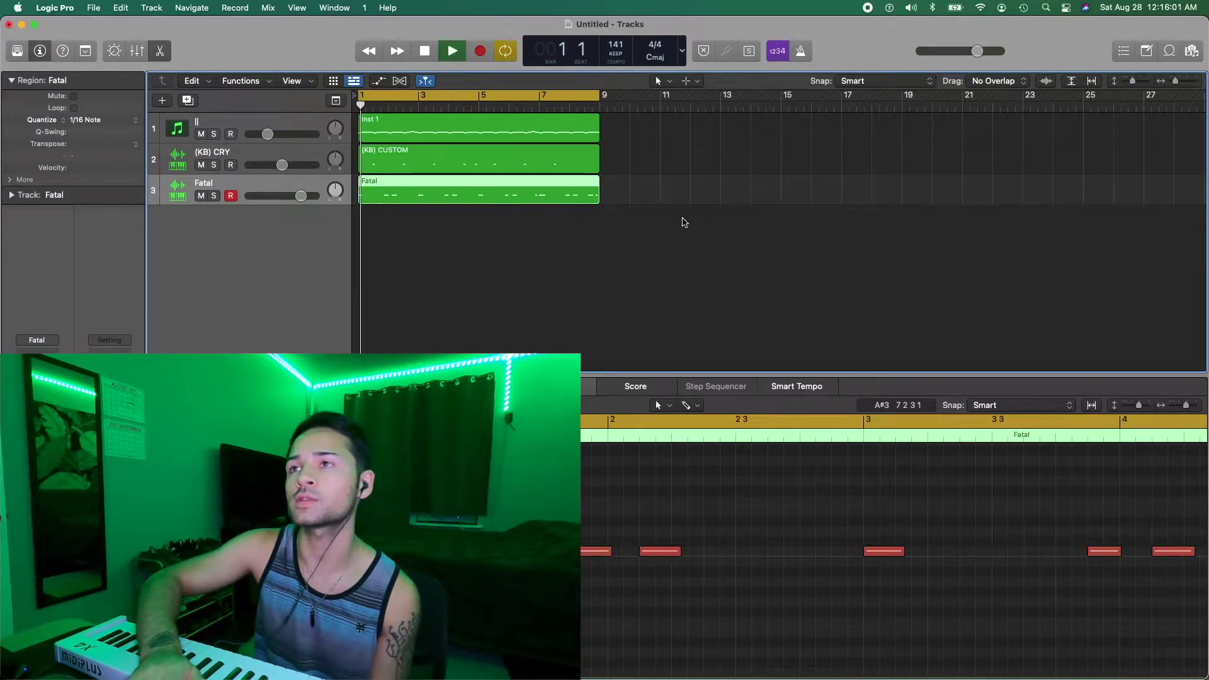
{"action": "key", "text": "ctrl+Up"}
{"action": "left_click", "coordinate": [1050, 201]}
{"action": "key", "text": "space"}
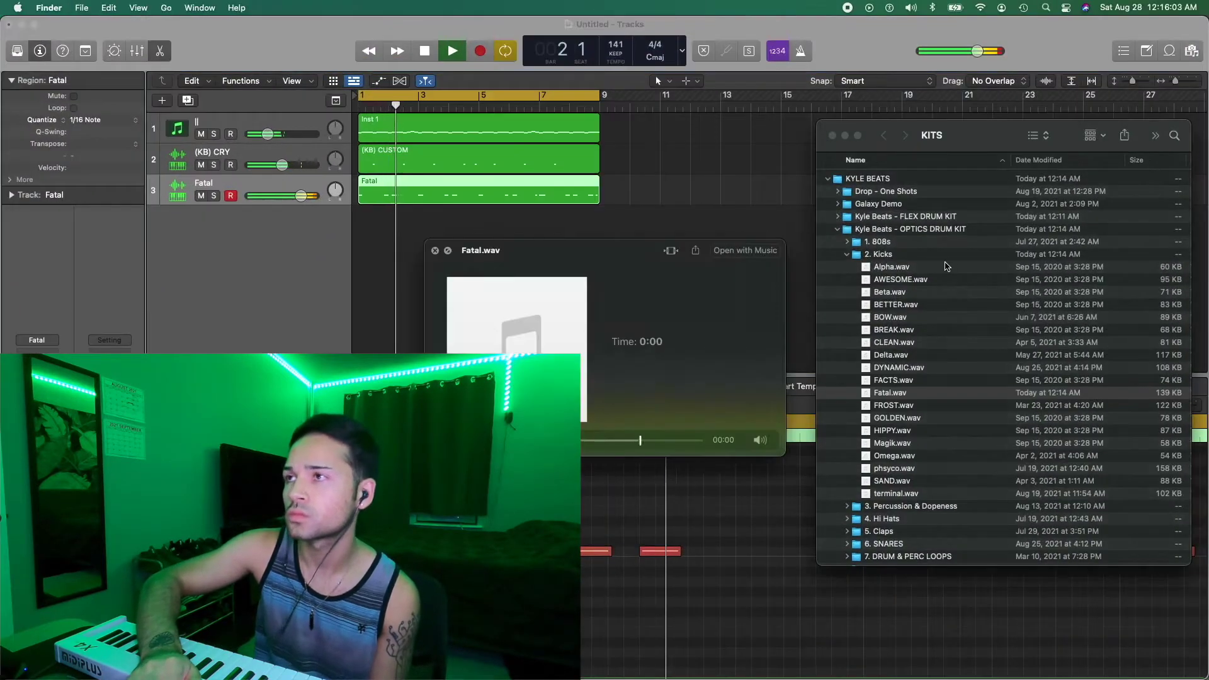
- Collapse the OPTICS kit's Kicks folder, expand its Hi Hats folder and audition the samples there
{"action": "left_click", "coordinate": [948, 254]}
{"action": "key", "text": "Left"}
{"action": "key", "text": "Down"}
{"action": "key", "text": "Down"}
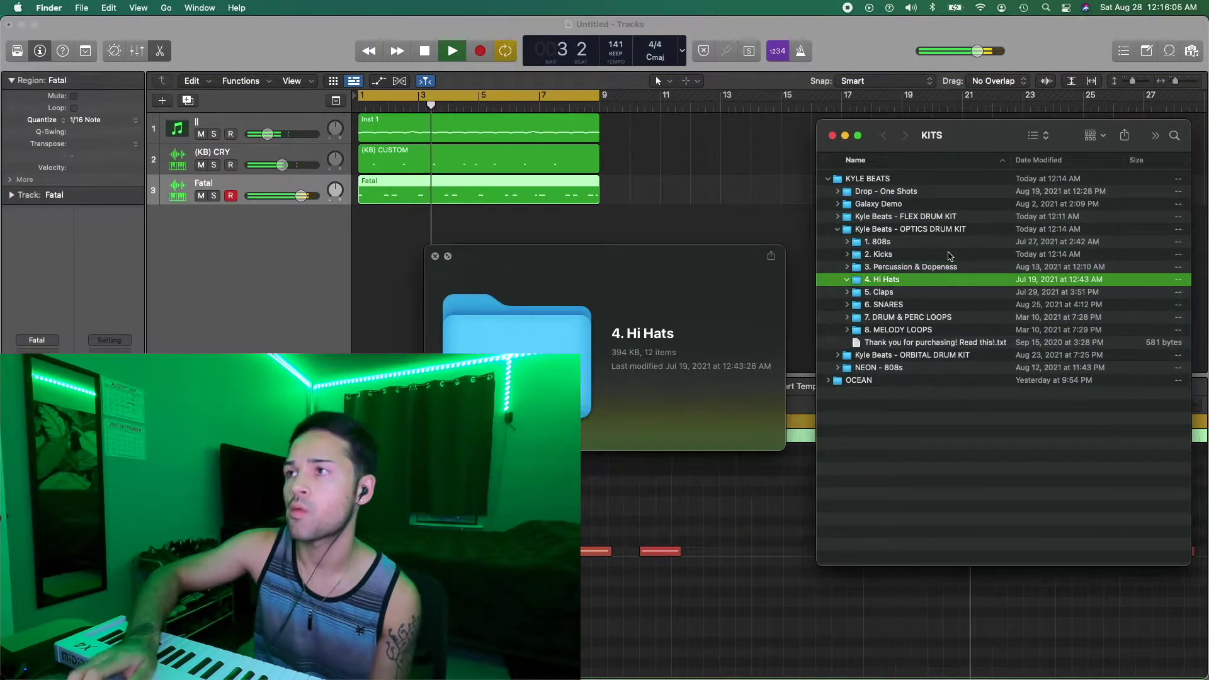
{"action": "key", "text": "Right"}
{"action": "key", "text": "Down"}
{"action": "key", "text": "Down"}
{"action": "key", "text": "Down"}
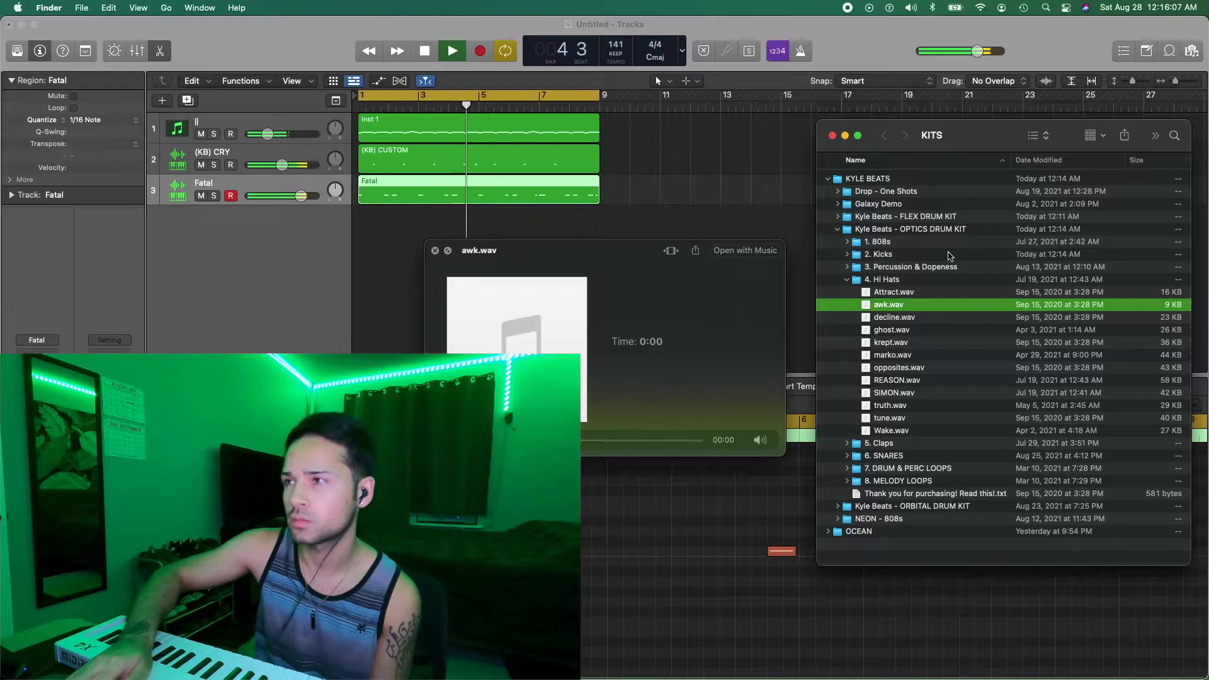
{"action": "key", "text": "Down"}
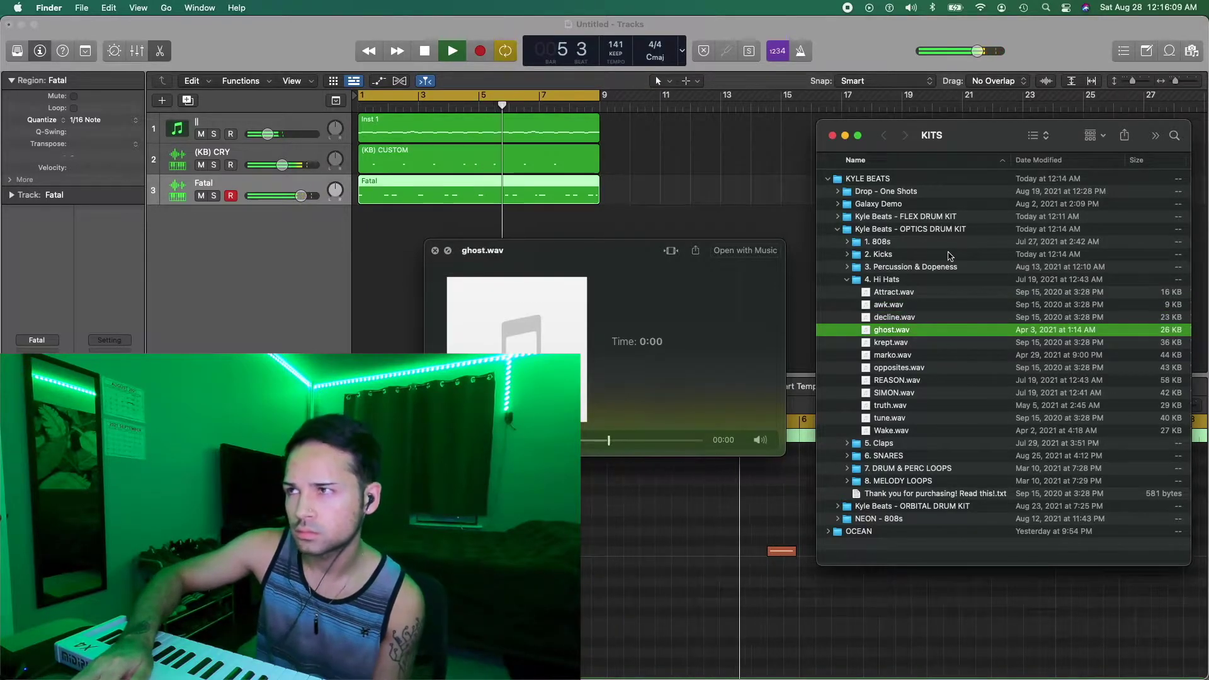
{"action": "key", "text": "Down"}
- Load truth.wav from the Hi Hats folder onto a new Quick Sampler (Original) track and close the sampler window
{"action": "left_click", "coordinate": [950, 406]}
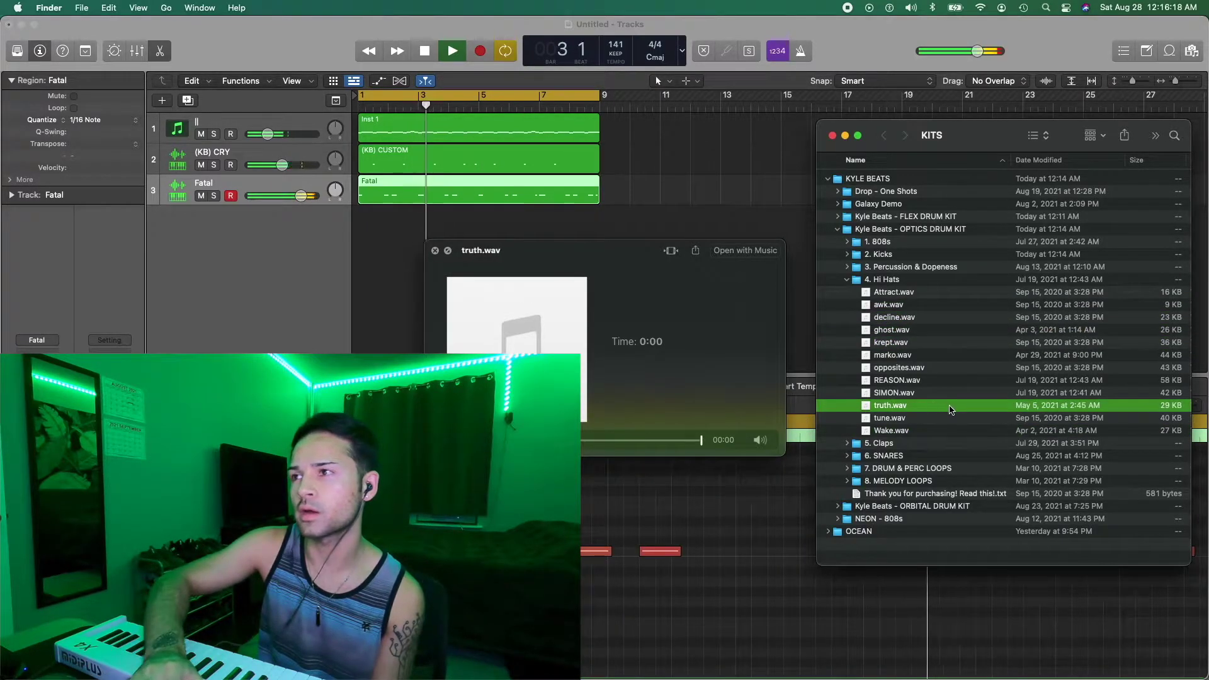
{"action": "left_click_drag", "start_coordinate": [812, 395], "coordinate": [233, 238]}
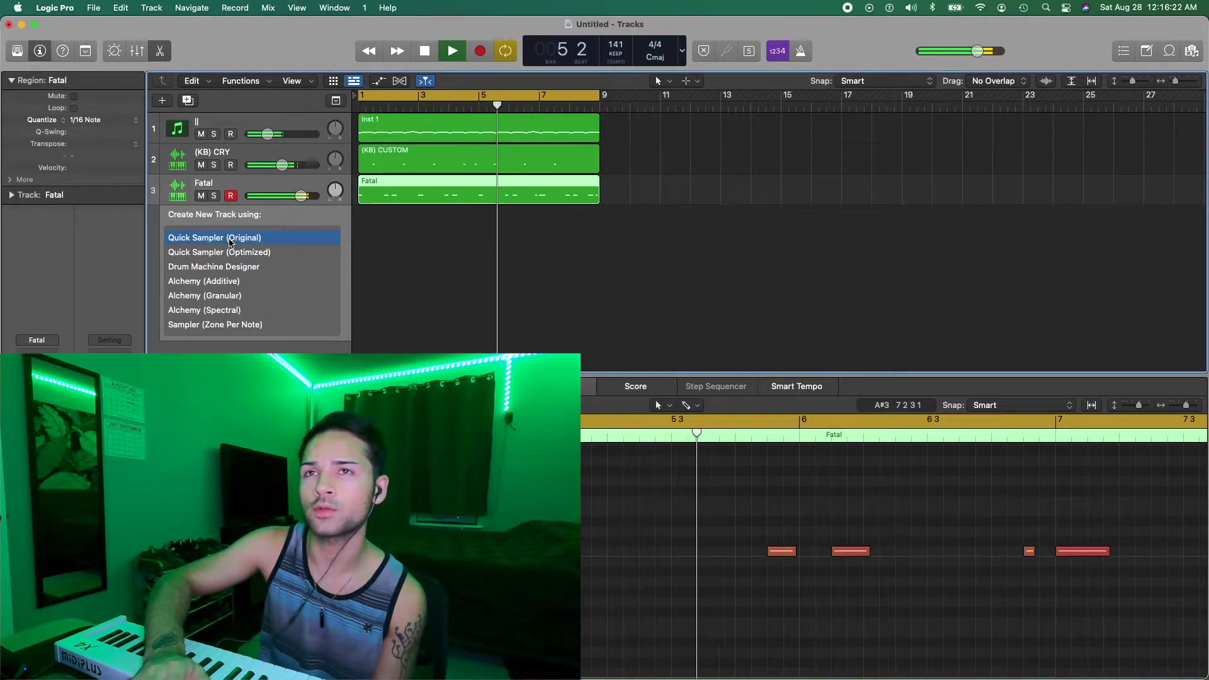
{"action": "left_click", "coordinate": [230, 243]}
{"action": "left_click", "coordinate": [382, 177]}
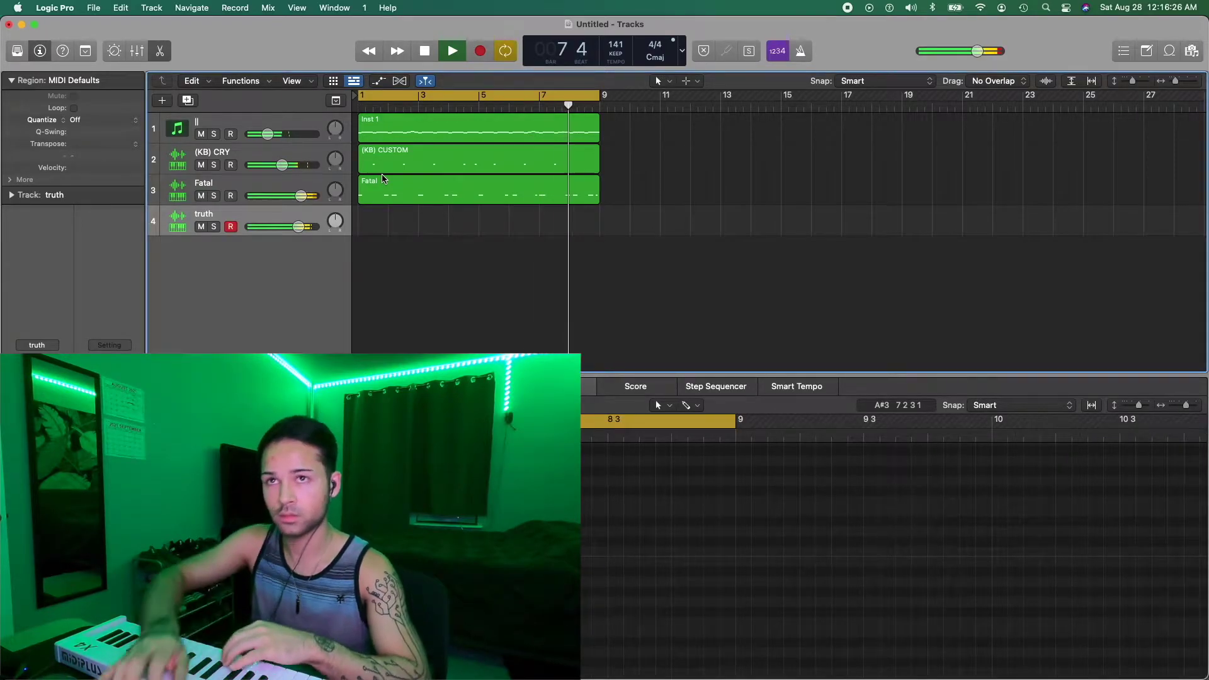
- Lower the truth track's volume, then record an eight-bar hi-hat pattern on it quantized to 1/16 notes
{"action": "left_click_drag", "start_coordinate": [298, 226], "coordinate": [282, 227]}
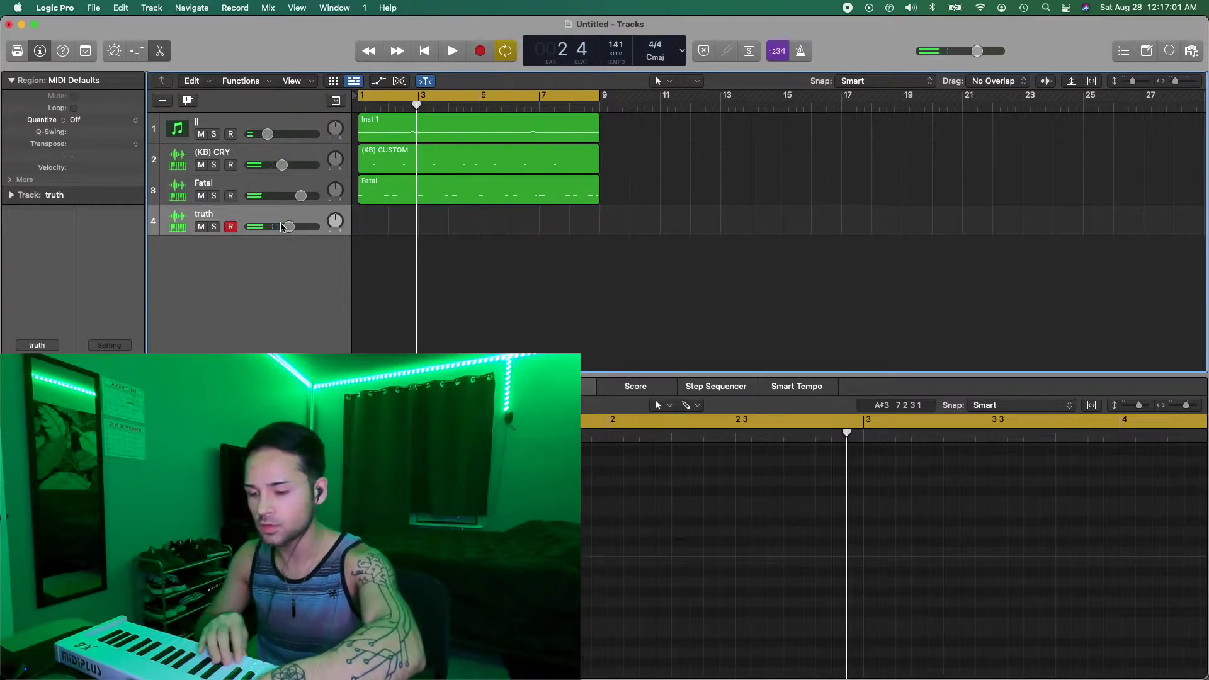
{"action": "key", "text": "r"}
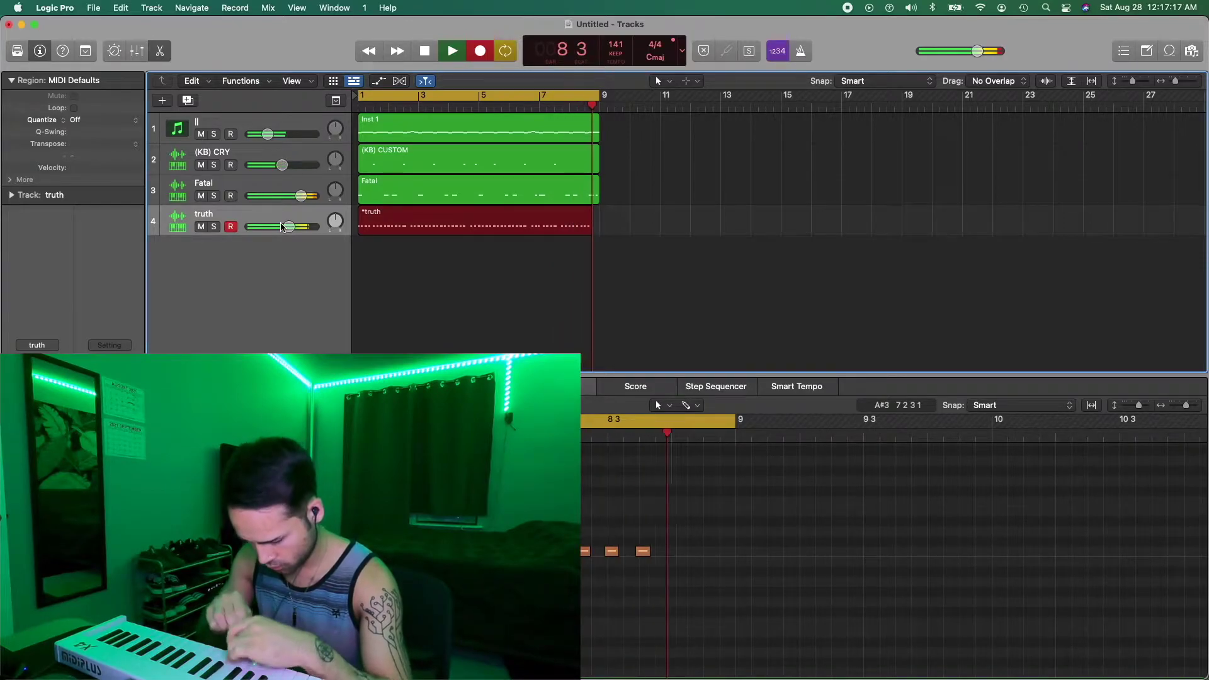
{"action": "key", "text": "space"}
{"action": "key", "text": "q"}
{"action": "key", "text": "super+space"}
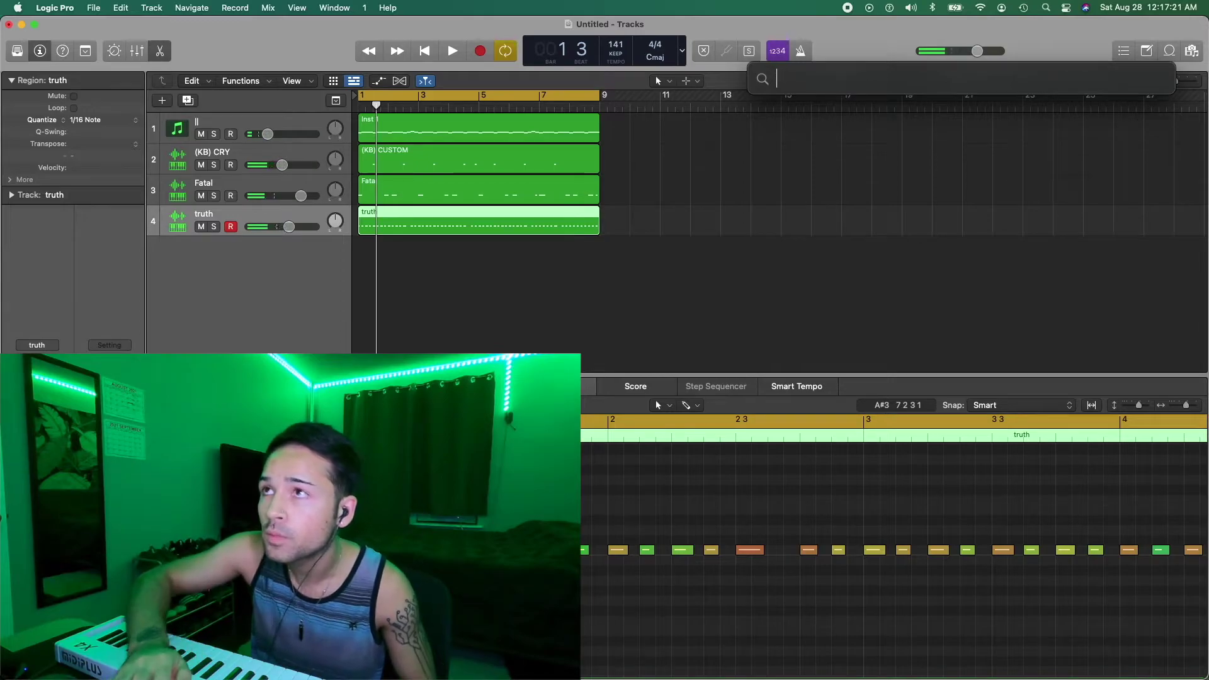
{"action": "left_click", "coordinate": [504, 338]}
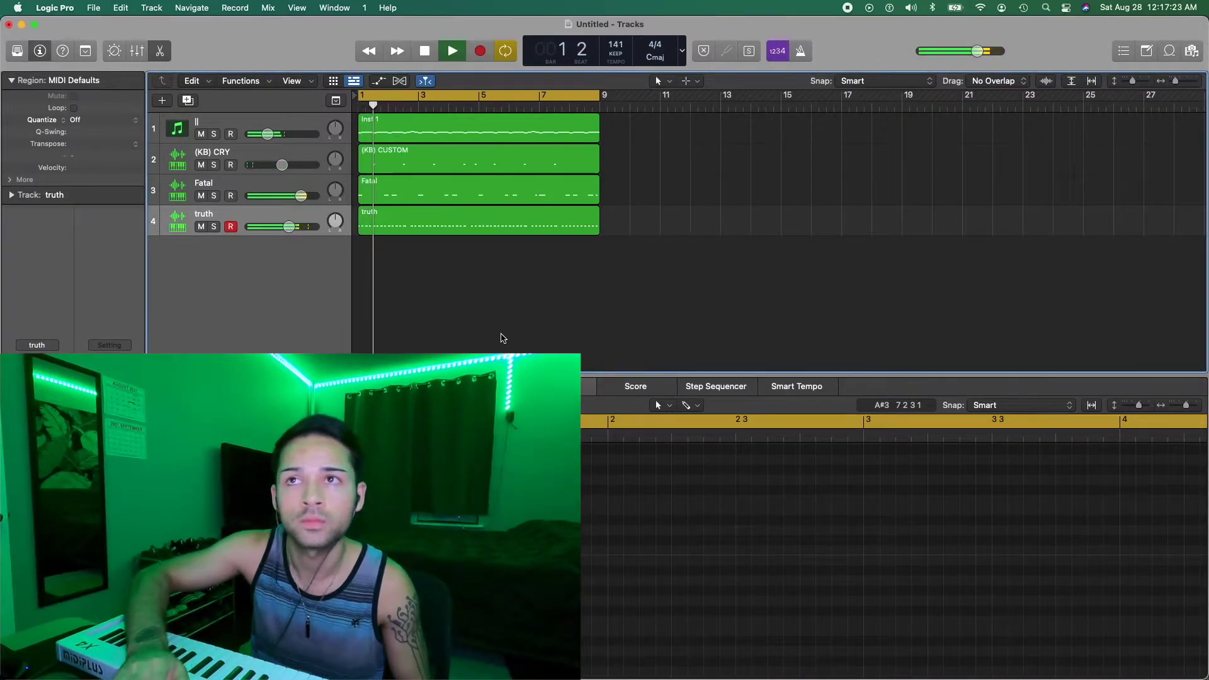
- Turn down the truth track and enable the high-cut band in its Channel EQ, pulling the cutoff below 20000 Hz
{"action": "left_click_drag", "start_coordinate": [288, 226], "coordinate": [282, 227]}
{"action": "left_click", "coordinate": [263, 214]}
{"action": "left_click", "coordinate": [36, 359]}
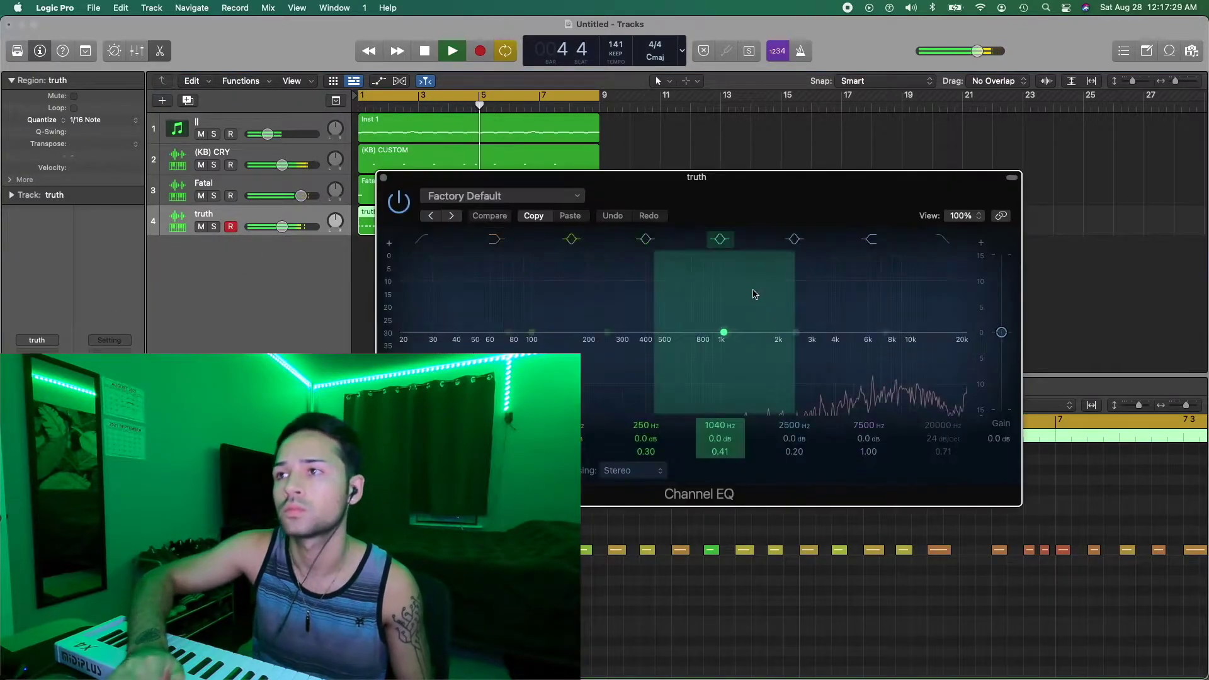
{"action": "left_click", "coordinate": [941, 239]}
{"action": "left_click_drag", "start_coordinate": [968, 350], "coordinate": [910, 357]}
{"action": "left_click_drag", "start_coordinate": [418, 243], "coordinate": [859, 296]}
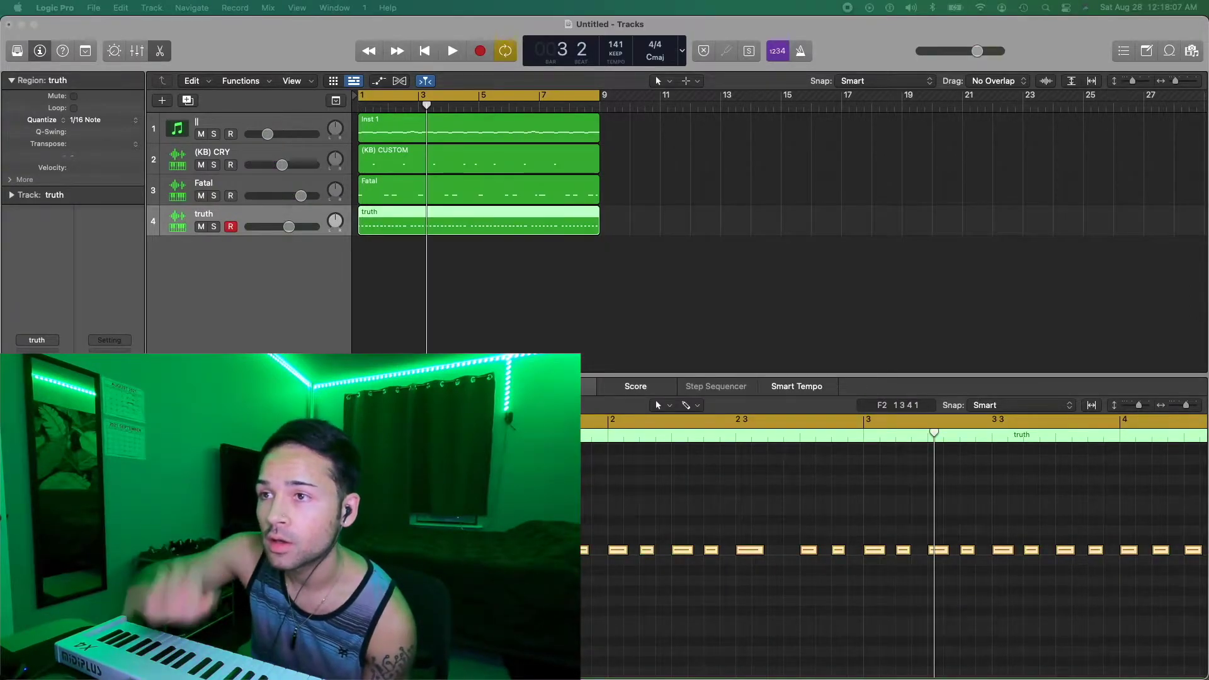
- Show the note velocities in the Piano Roll, vary them across the truth hi-hat pattern and close the editor
{"action": "left_click", "coordinate": [476, 554]}
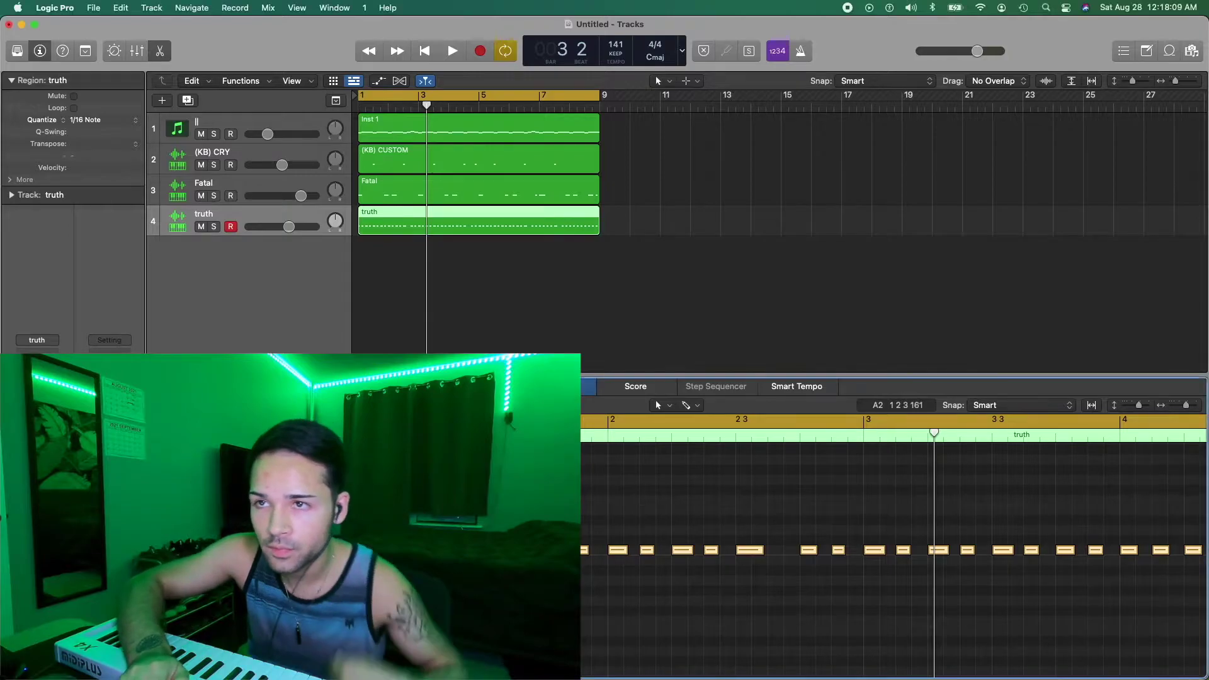
{"action": "left_click", "coordinate": [472, 550]}
{"action": "key", "text": "a"}
{"action": "key", "text": "Delete"}
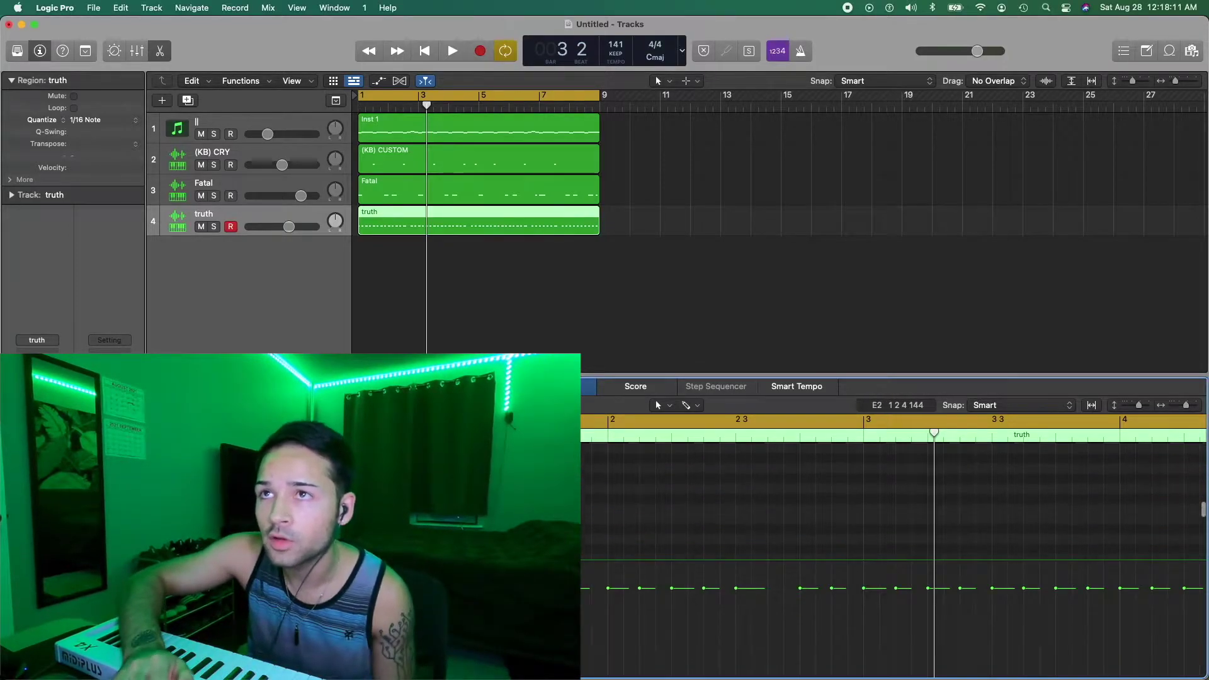
{"action": "scroll", "coordinate": [893, 501], "scroll_direction": "up", "scroll_amount": 3}
{"action": "key", "text": "space"}
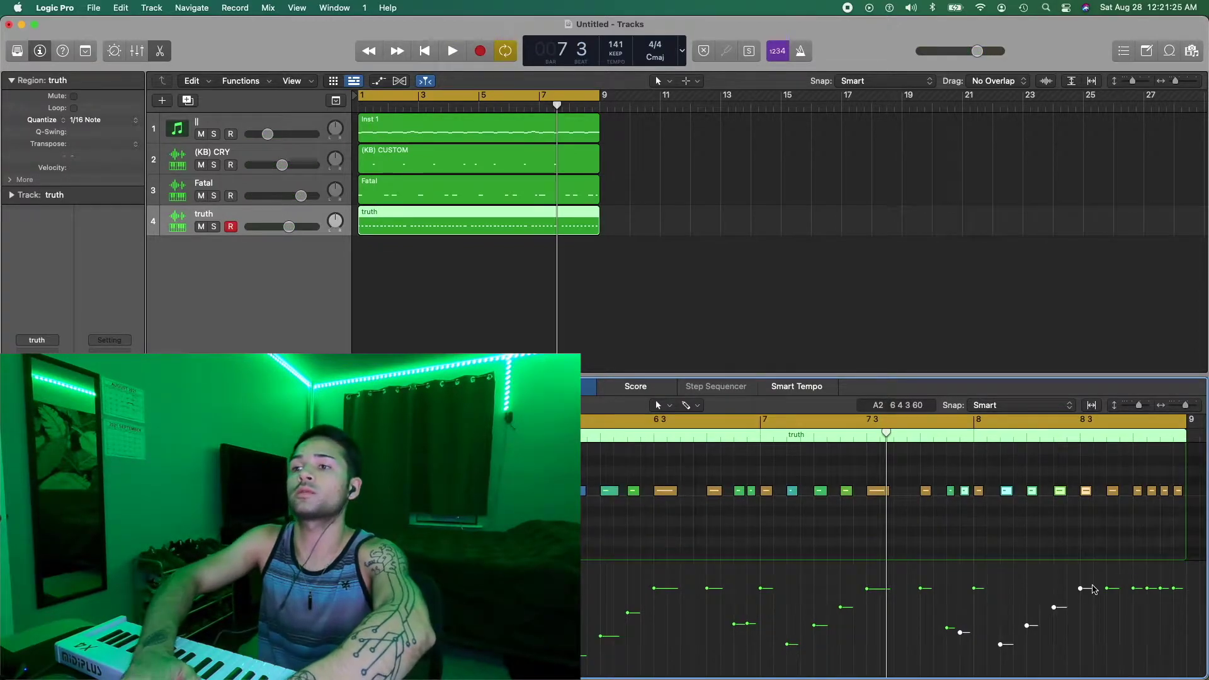
{"action": "key", "text": "space"}
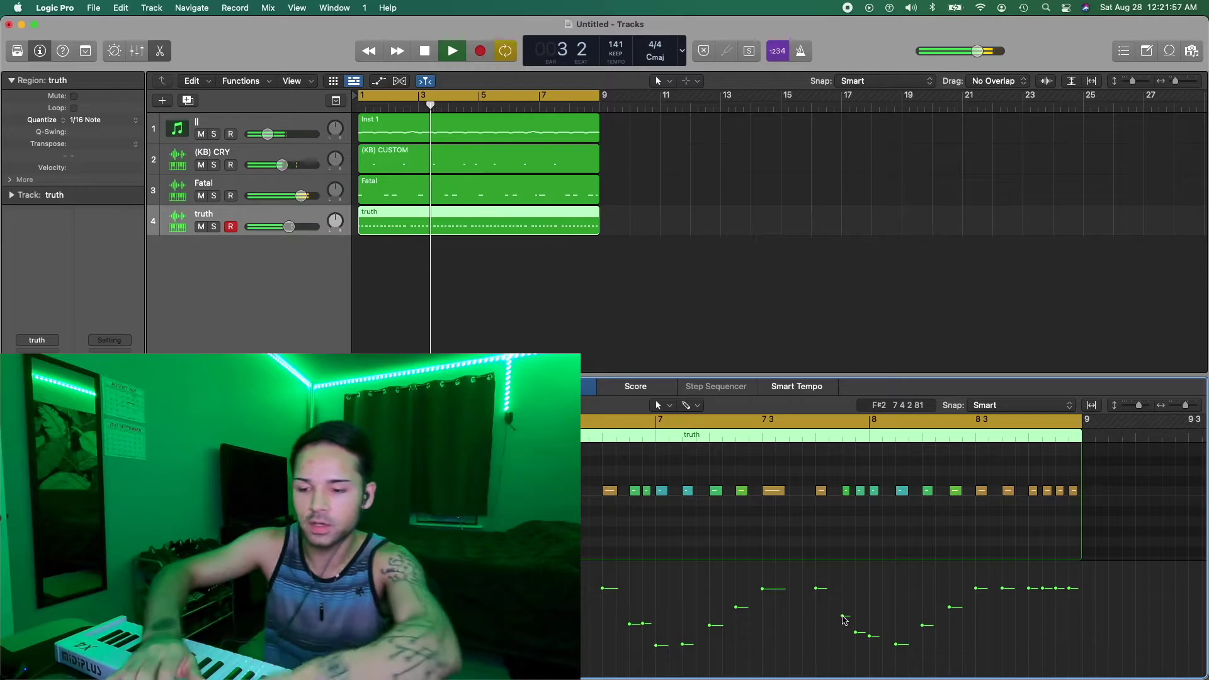
{"action": "key", "text": "e"}
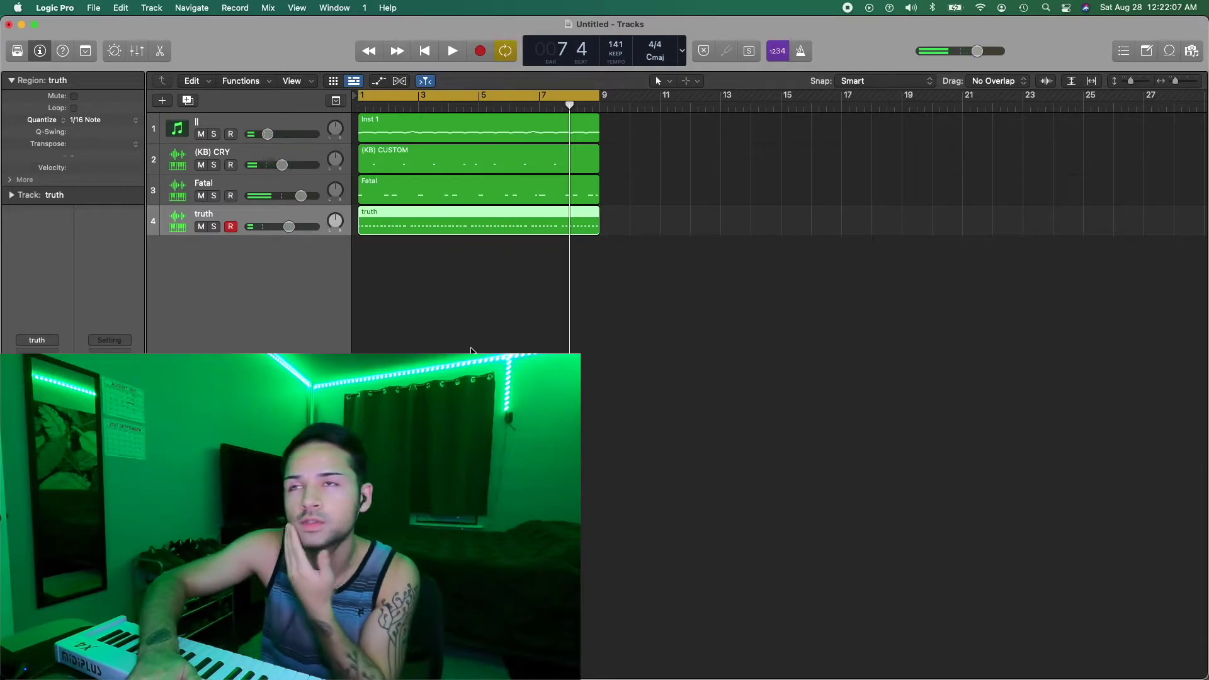
- Play the beat from the beginning and switch to Finder's KITS window
{"action": "key", "text": "Return"}
{"action": "key", "text": "space"}
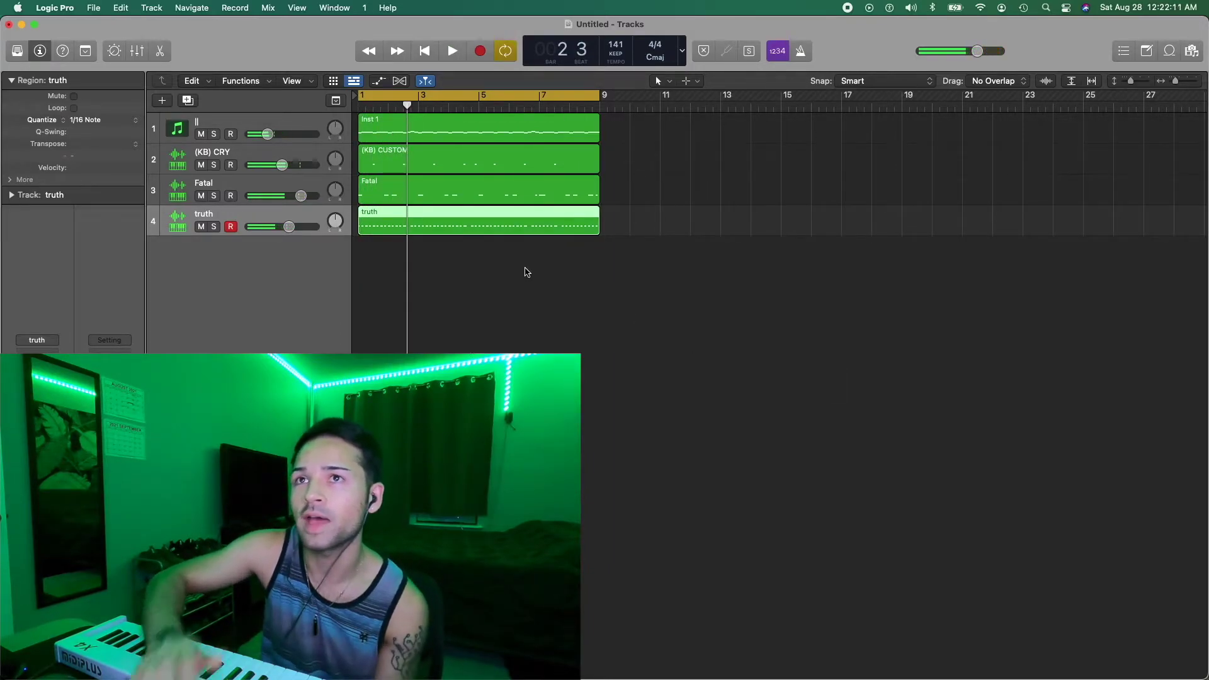
{"action": "key", "text": "ctrl+Up"}
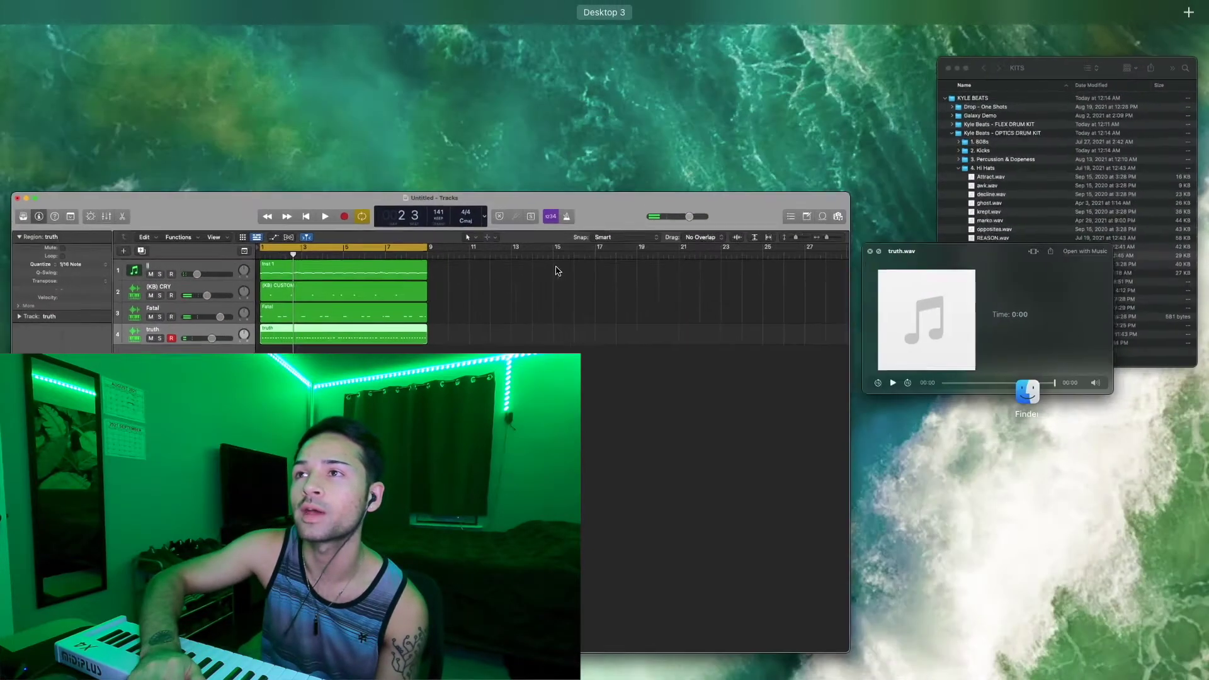
{"action": "left_click", "coordinate": [780, 307]}
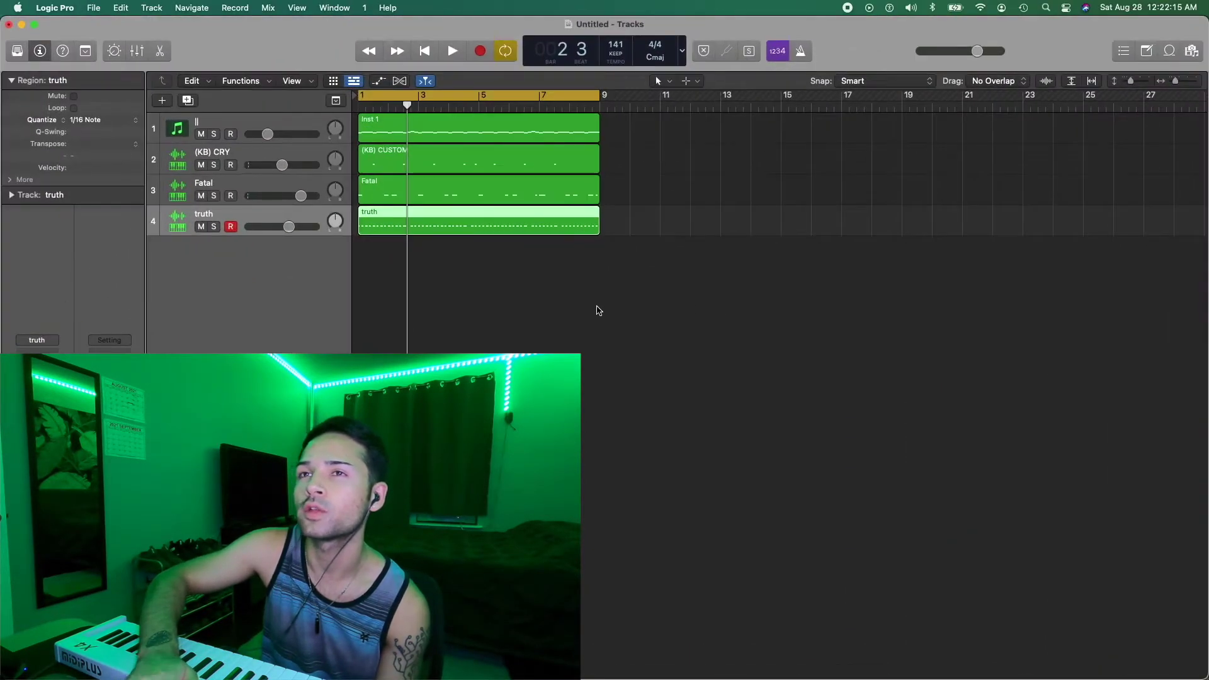
{"action": "key", "text": "Return"}
{"action": "key", "text": "space"}
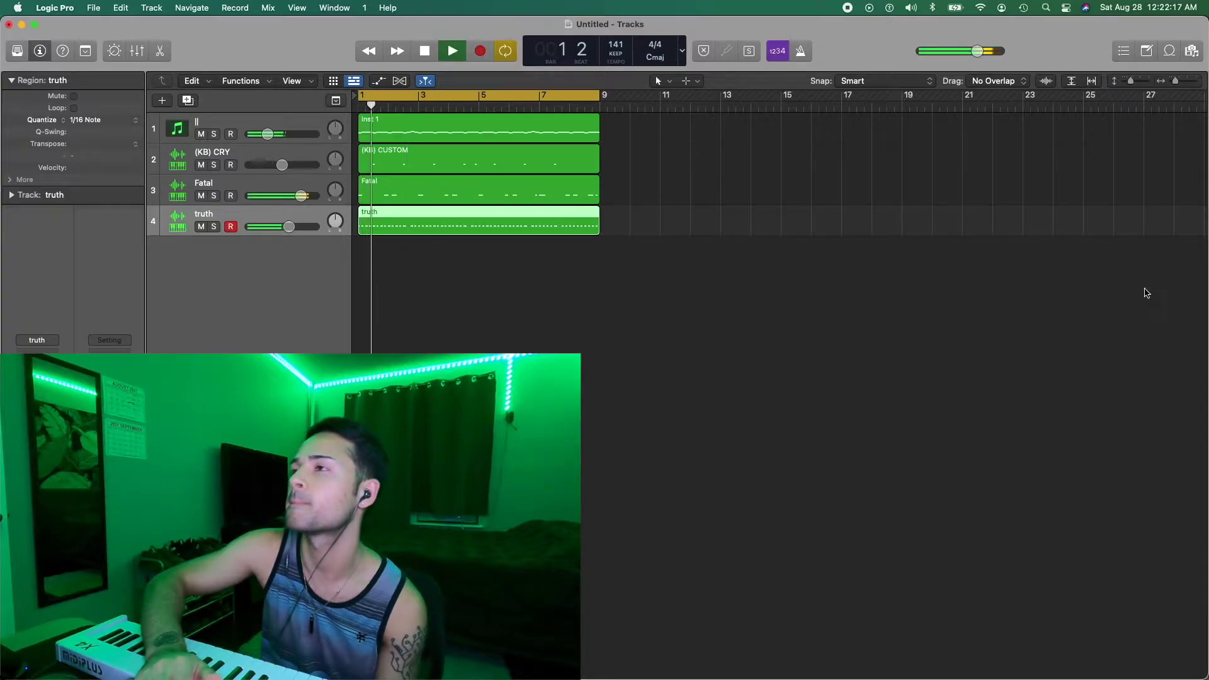
{"action": "key", "text": "ctrl+Up"}
{"action": "left_click", "coordinate": [1084, 187]}
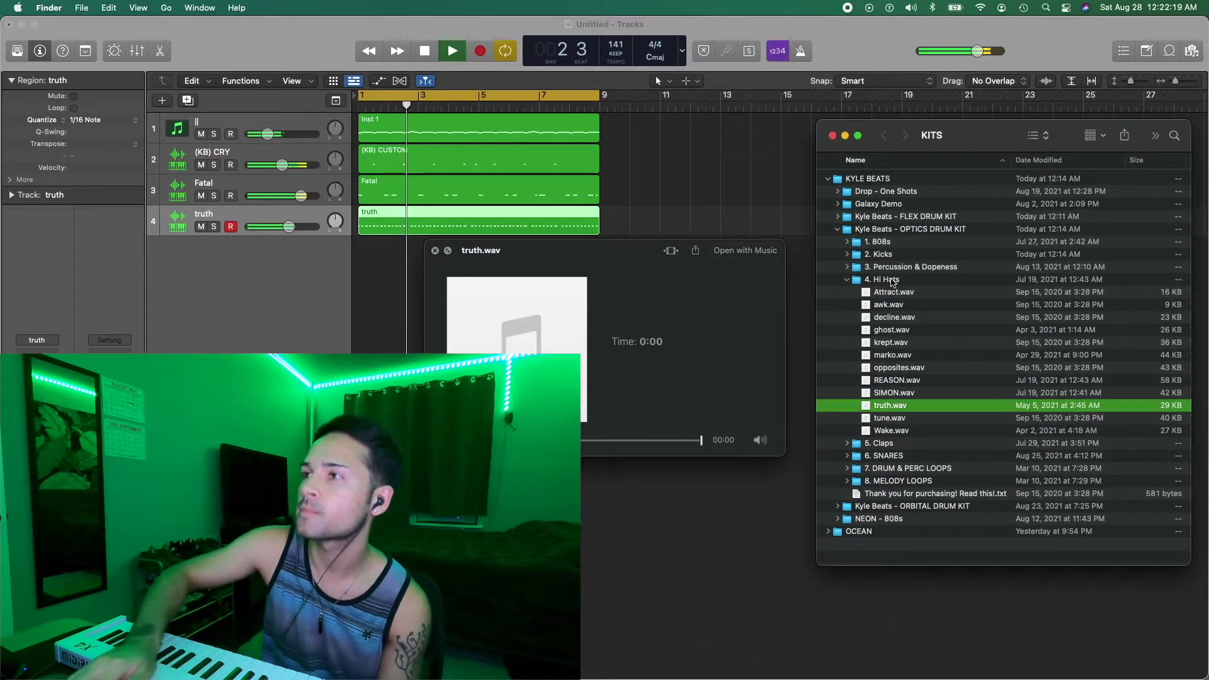
- Collapse the OPTICS DRUM KIT folder, expand the FLEX DRUM KIT folder and browse its sample folders
{"action": "key", "text": "Up"}
{"action": "key", "text": "Up"}
{"action": "key", "text": "Up"}
{"action": "key", "text": "Up"}
{"action": "key", "text": "Up"}
{"action": "key", "text": "Up"}
{"action": "key", "text": "Up"}
{"action": "key", "text": "Down"}
{"action": "key", "text": "Down"}
{"action": "key", "text": "Down"}
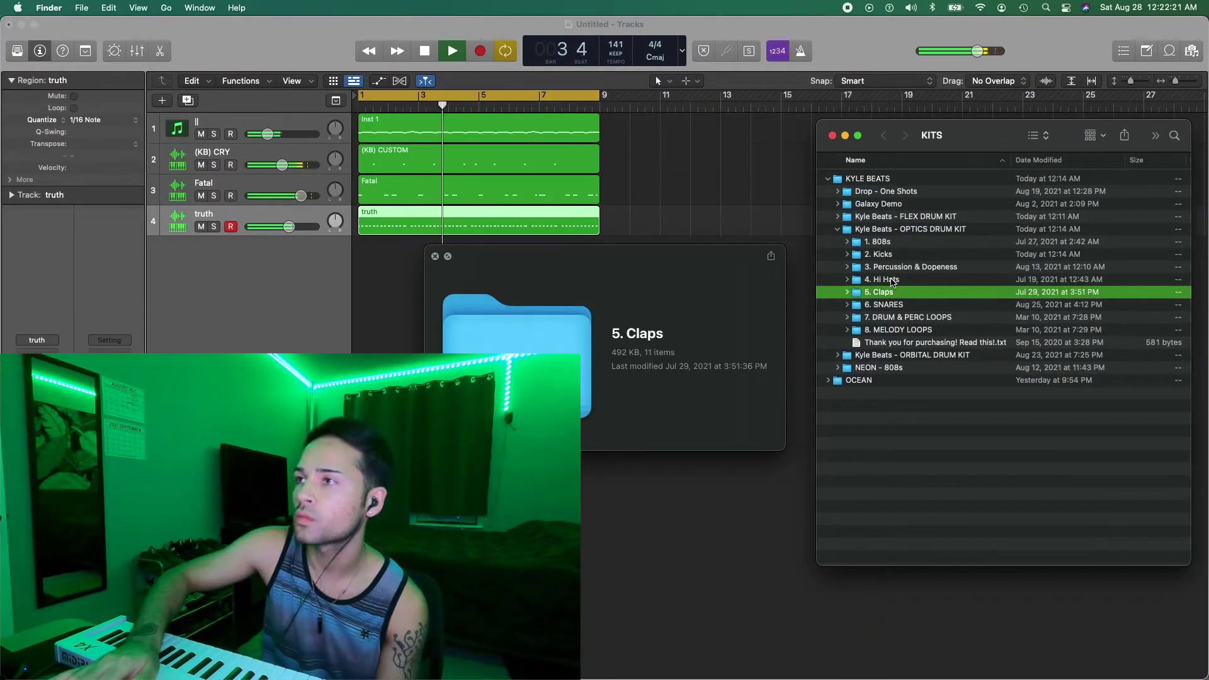
{"action": "key", "text": "Up"}
{"action": "key", "text": "Up"}
{"action": "key", "text": "Up"}
{"action": "key", "text": "Up"}
{"action": "key", "text": "Up"}
{"action": "key", "text": "Up"}
{"action": "key", "text": "Up"}
{"action": "key", "text": "Left"}
{"action": "key", "text": "Up"}
{"action": "key", "text": "Right"}
{"action": "key", "text": "Down"}
{"action": "key", "text": "Down"}
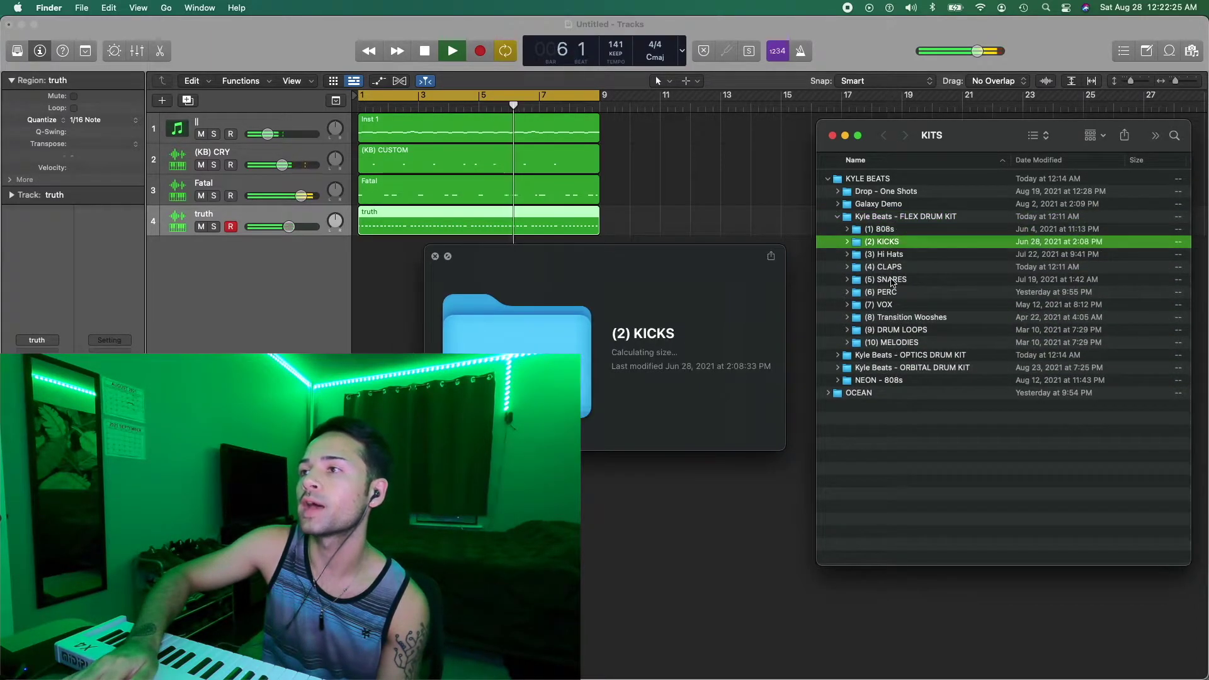
{"action": "key", "text": "Down"}
{"action": "key", "text": "Down"}
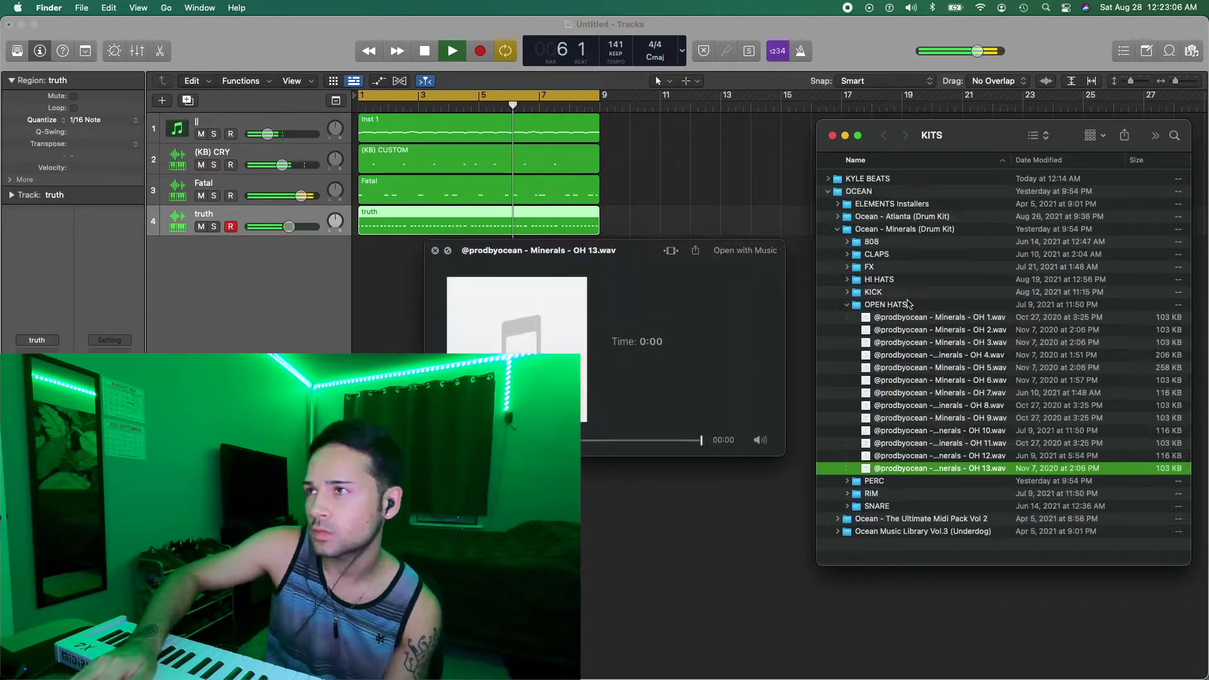
- Leave the Minerals kit's OPEN HATS samples and collapse the folders back up to OCEAN
{"action": "key", "text": "Up"}
{"action": "key", "text": "Up"}
{"action": "key", "text": "Up"}
{"action": "key", "text": "Up"}
{"action": "key", "text": "Up"}
{"action": "key", "text": "Up"}
{"action": "key", "text": "Up"}
{"action": "key", "text": "Up"}
{"action": "key", "text": "Up"}
{"action": "key", "text": "Up"}
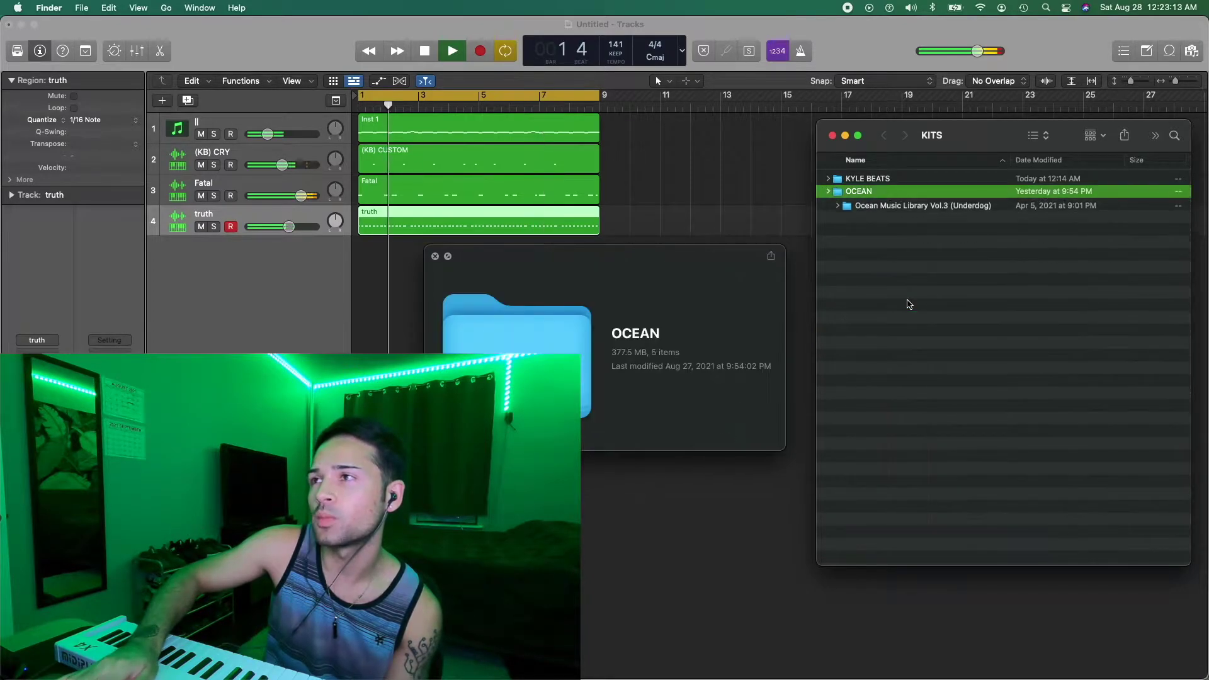
- Expand the KYLE BEATS folder and continue browsing the drum kits for an open-hat sample
{"action": "key", "text": "Up"}
{"action": "key", "text": "Right"}
{"action": "key", "text": "Down"}
{"action": "key", "text": "Down"}
{"action": "key", "text": "Down"}
{"action": "key", "text": "Down"}
{"action": "key", "text": "Right"}
{"action": "key", "text": "Down"}
{"action": "key", "text": "Left"}
{"action": "key", "text": "Left"}
{"action": "key", "text": "Down"}
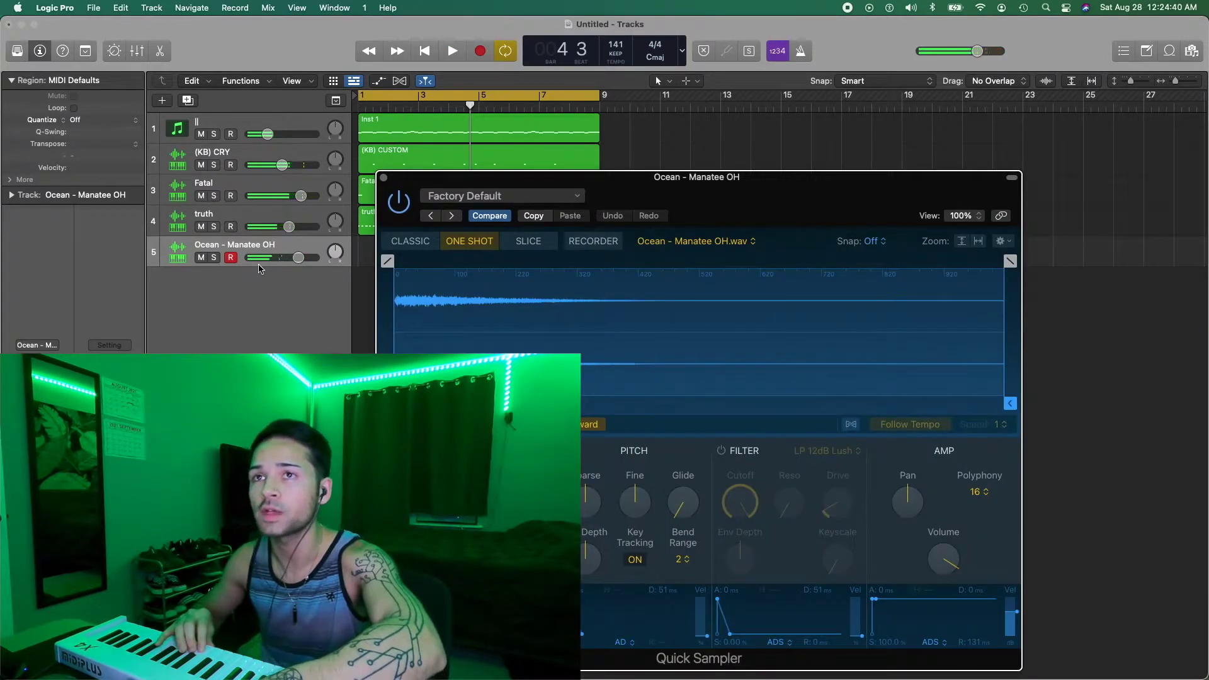
- Record an open-hat pattern on the Ocean - Manatee OH track and extend its region to span bars 1 to 9
{"action": "key", "text": "r"}
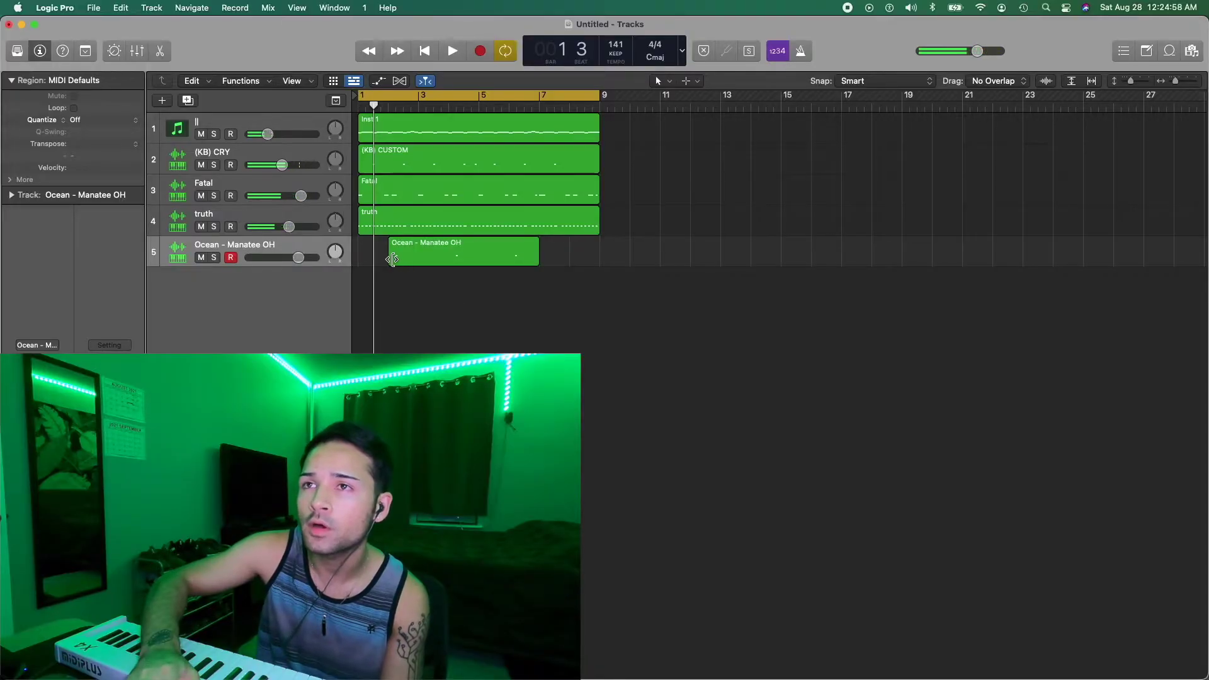
{"action": "left_click_drag", "start_coordinate": [392, 258], "coordinate": [360, 259]}
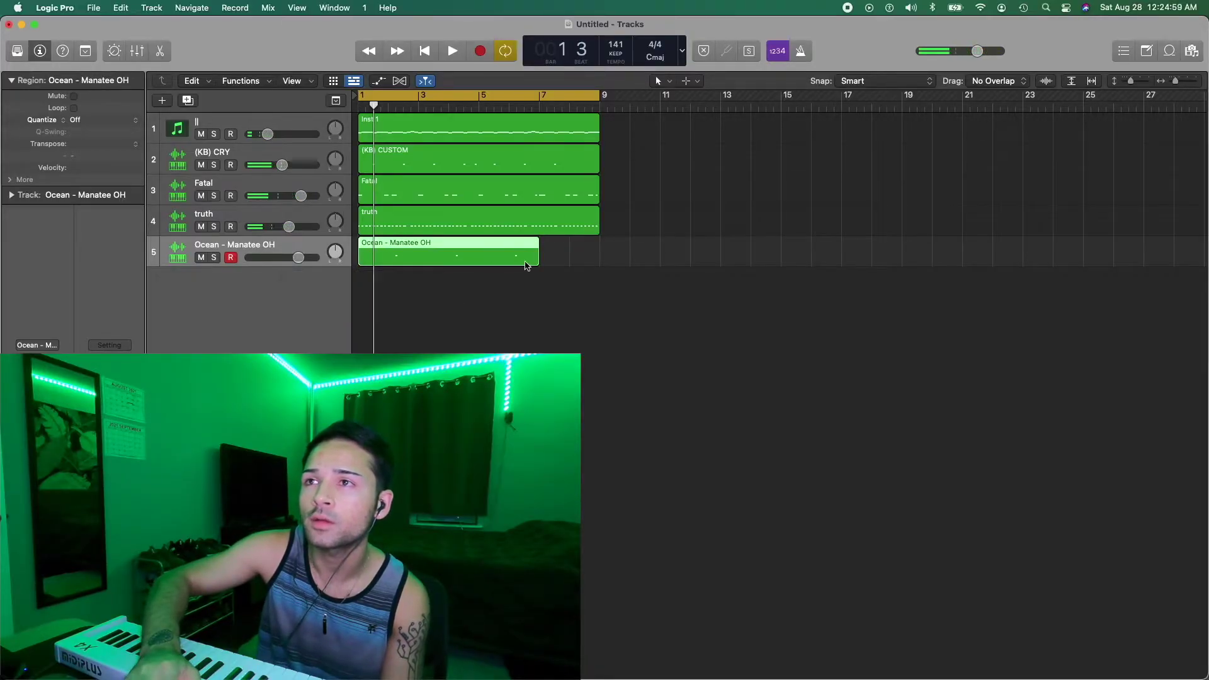
{"action": "left_click_drag", "start_coordinate": [534, 261], "coordinate": [594, 260]}
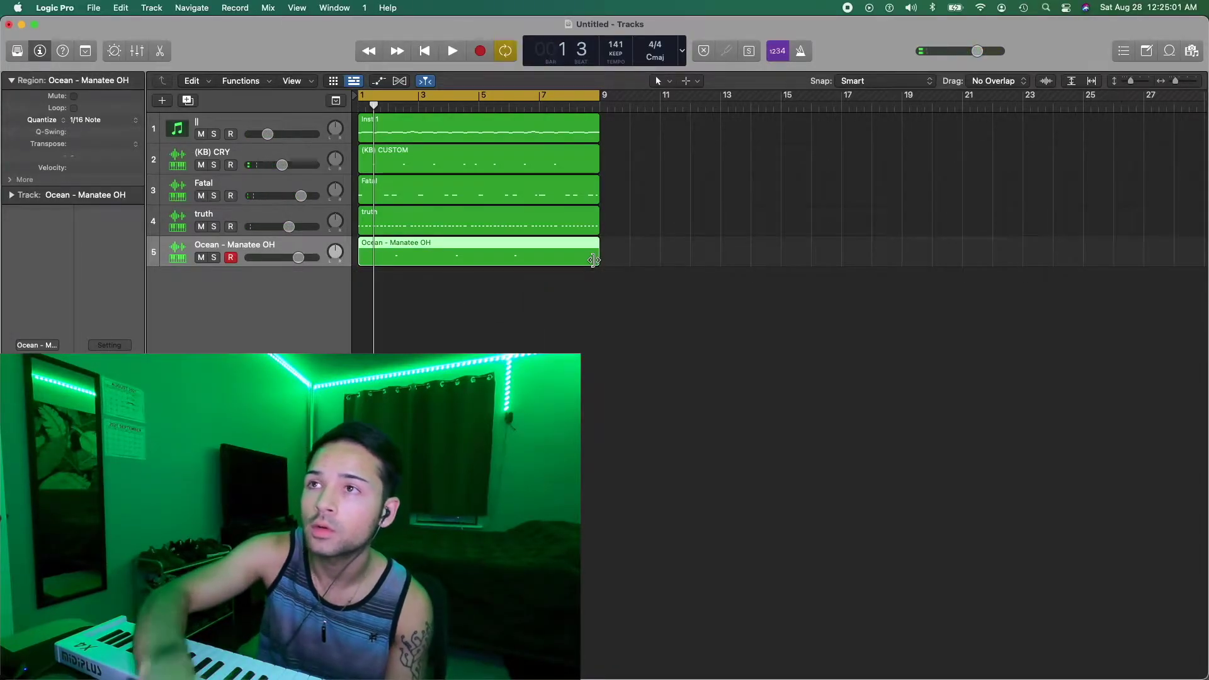
- Play back the beat, lower the Ocean - Manatee OH track's volume and slightly raise the melody track's volume
{"action": "key", "text": "space"}
{"action": "left_click_drag", "start_coordinate": [298, 257], "coordinate": [285, 257]}
{"action": "key", "text": "space"}
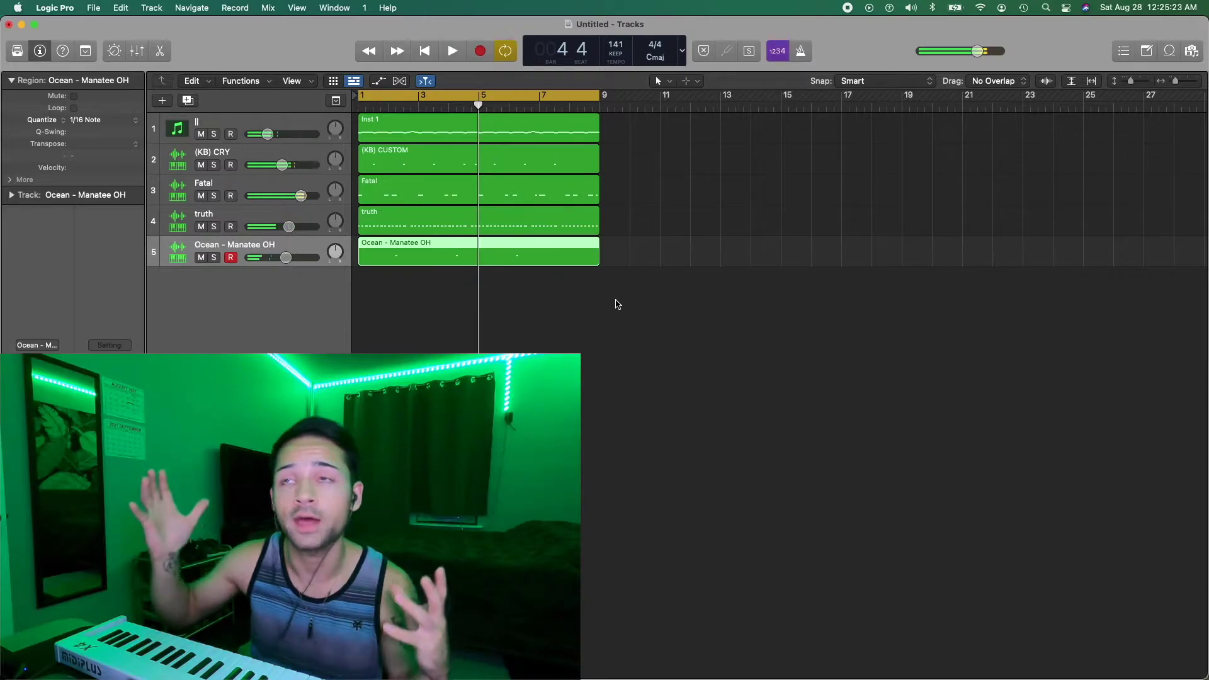
{"action": "left_click", "coordinate": [257, 123]}
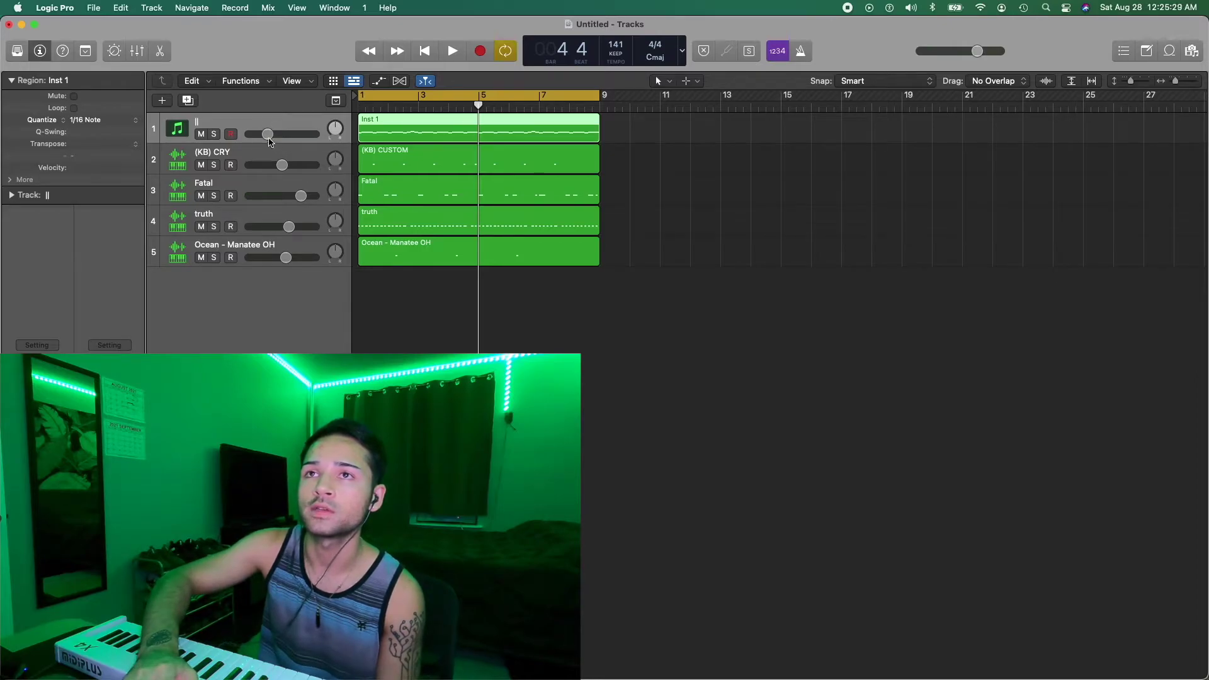
{"action": "left_click_drag", "start_coordinate": [269, 141], "coordinate": [269, 142]}
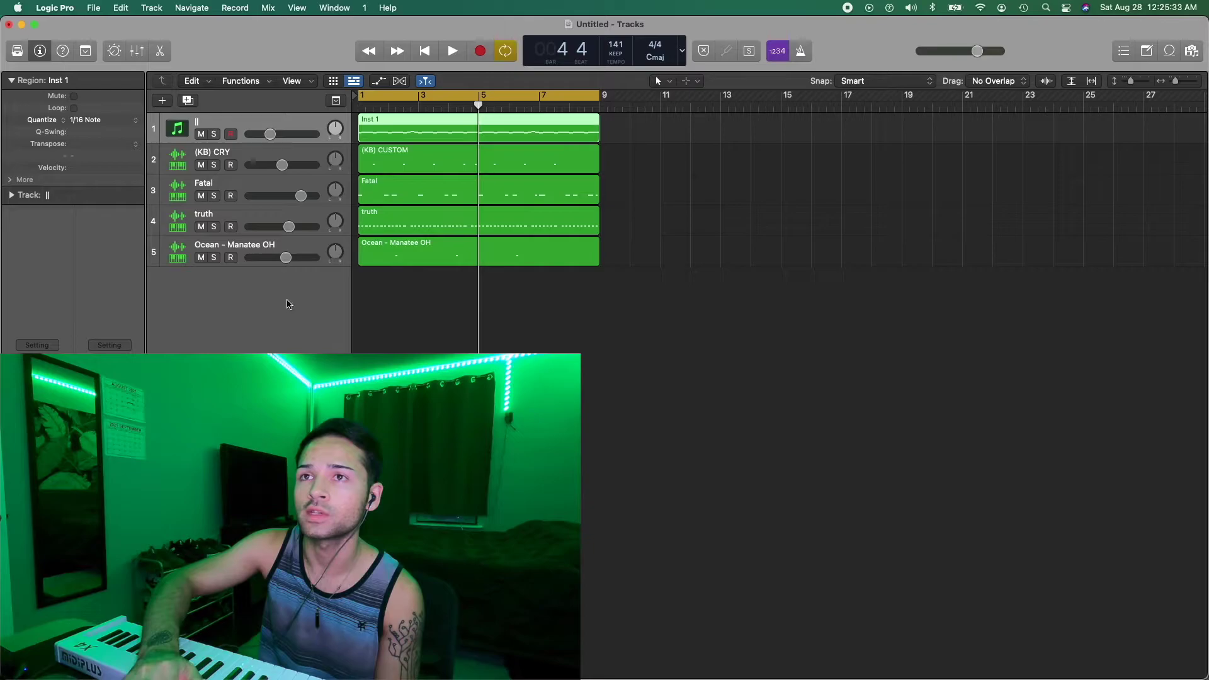
- Increase the track heights, start playback and switch to the KITS window in Finder
{"action": "key", "text": "super+Down"}
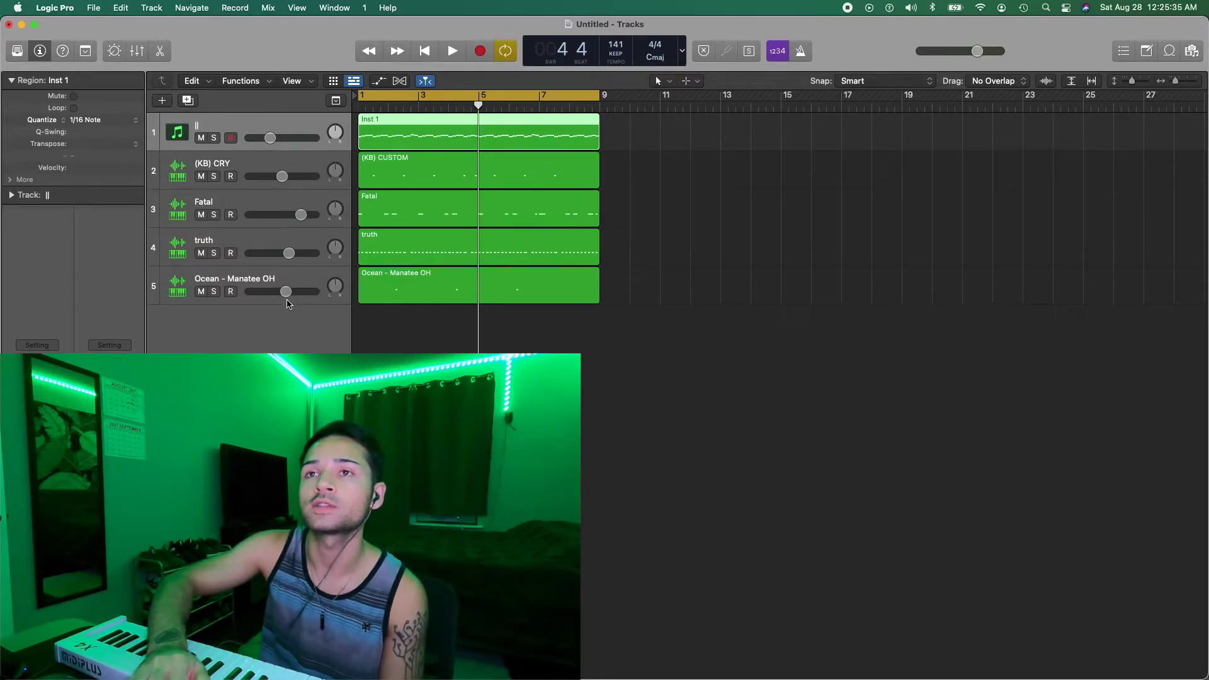
{"action": "key", "text": "ctrl+Up"}
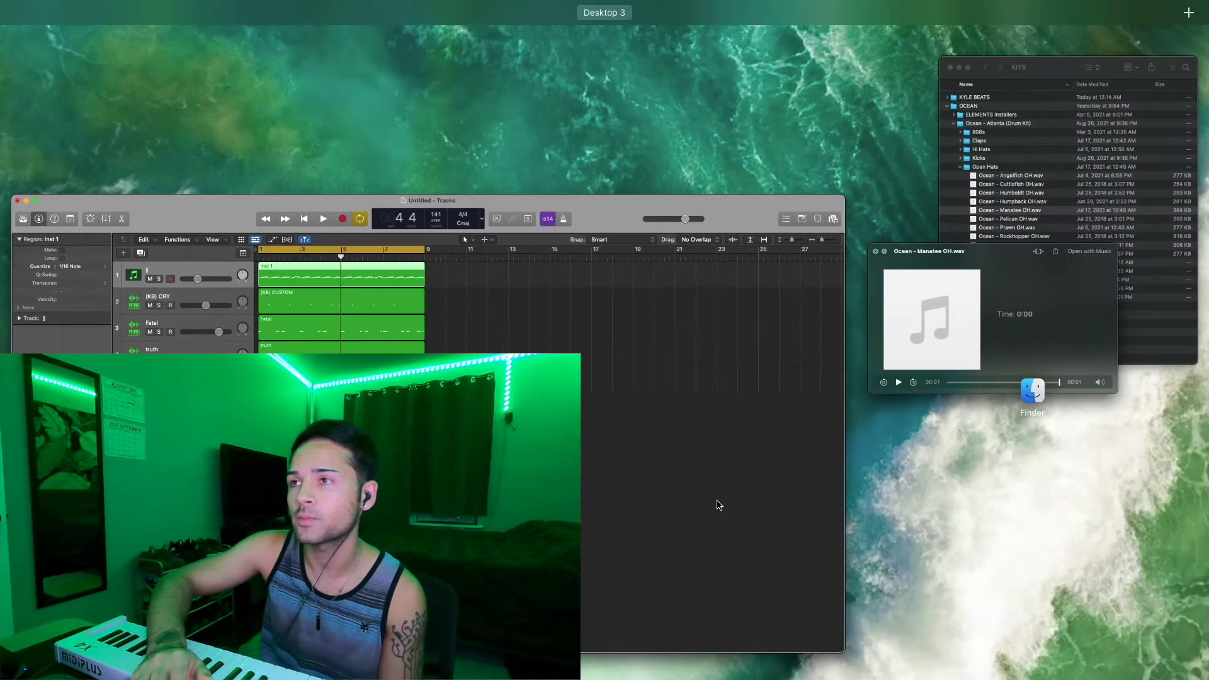
{"action": "left_click", "coordinate": [1053, 158]}
{"action": "left_click", "coordinate": [1010, 589]}
{"action": "key", "text": "space"}
{"action": "key", "text": "ctrl+Up"}
{"action": "left_click", "coordinate": [1066, 270]}
{"action": "key", "text": "ctrl+Up"}
{"action": "left_click", "coordinate": [1093, 229]}
- Collapse the Open Hats folder of the Ocean - Atlanta drum kit and expand its 808s folder
{"action": "left_click", "coordinate": [899, 270]}
{"action": "key", "text": "Down"}
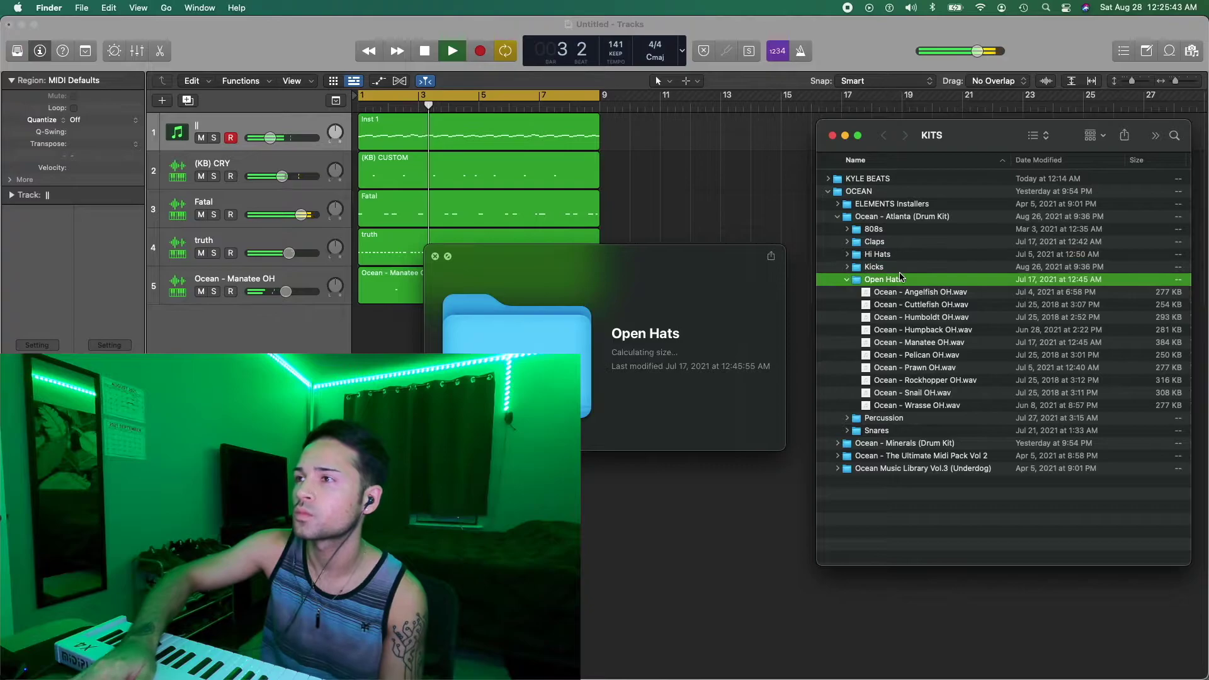
{"action": "key", "text": "Left"}
{"action": "key", "text": "Up"}
{"action": "key", "text": "Up"}
{"action": "key", "text": "Up"}
{"action": "key", "text": "Up"}
{"action": "key", "text": "Right"}
- Audition the 808 samples from Ocean - Eel 808 -24b to Ocean - Sandbar 808 over the playing beat
{"action": "key", "text": "Down"}
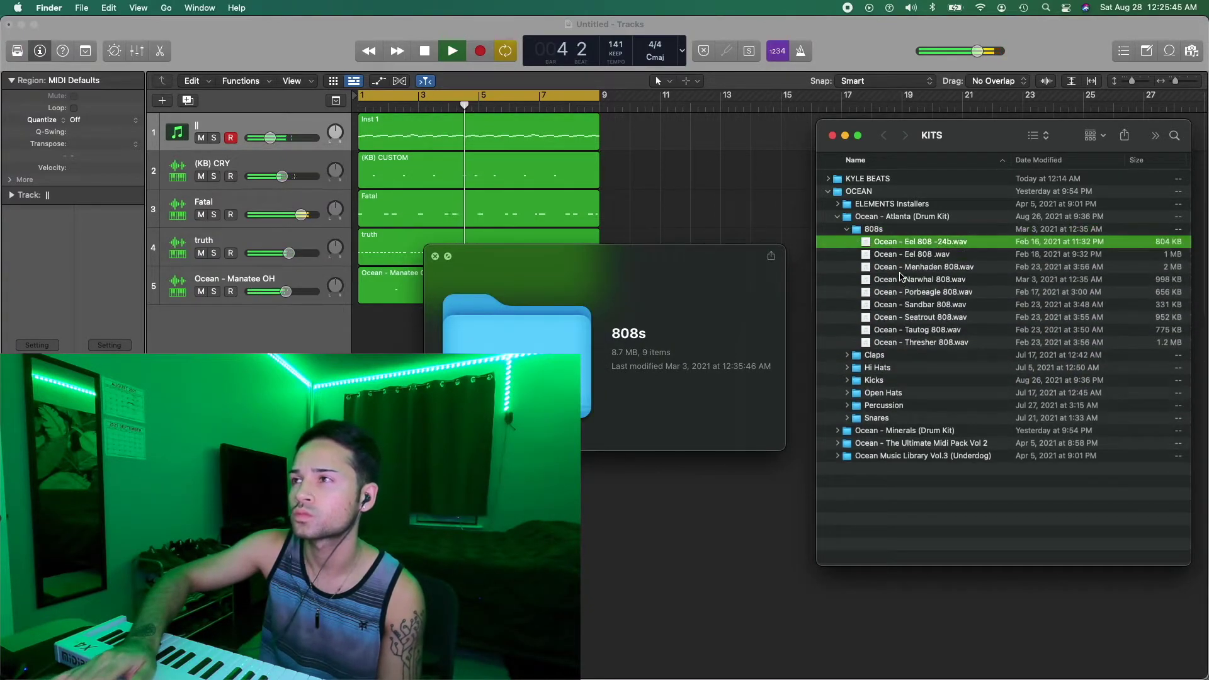
{"action": "key", "text": "Down"}
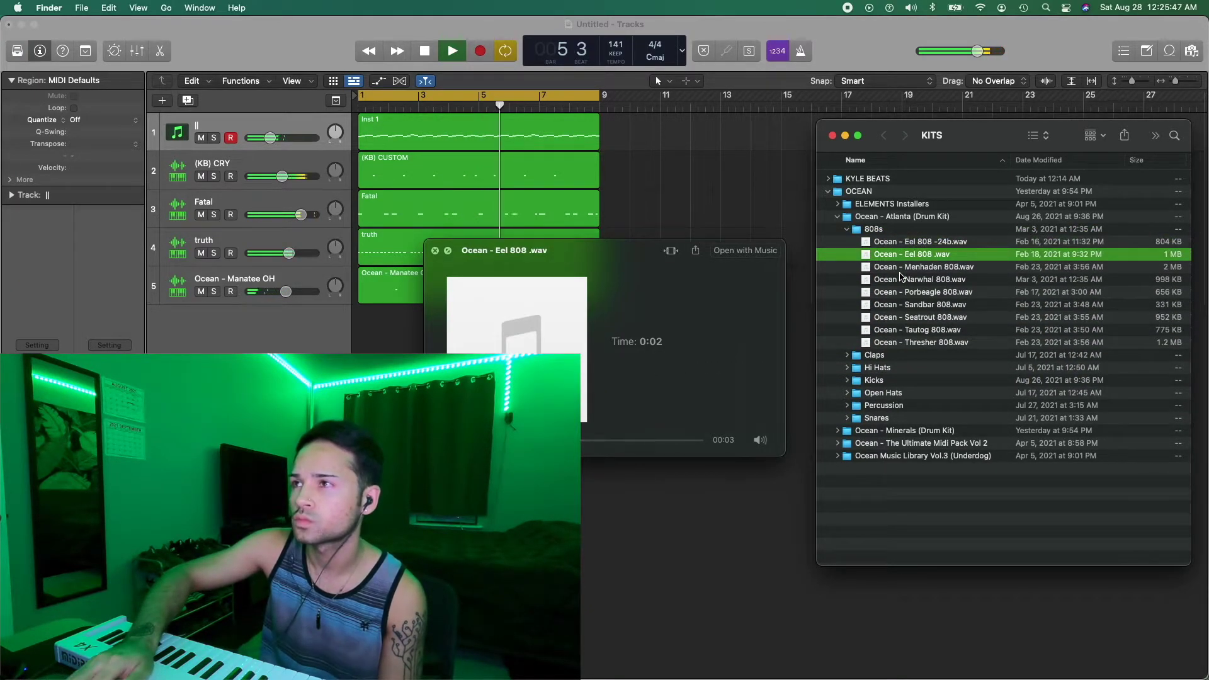
{"action": "key", "text": "Down"}
{"action": "key", "text": "Down"}
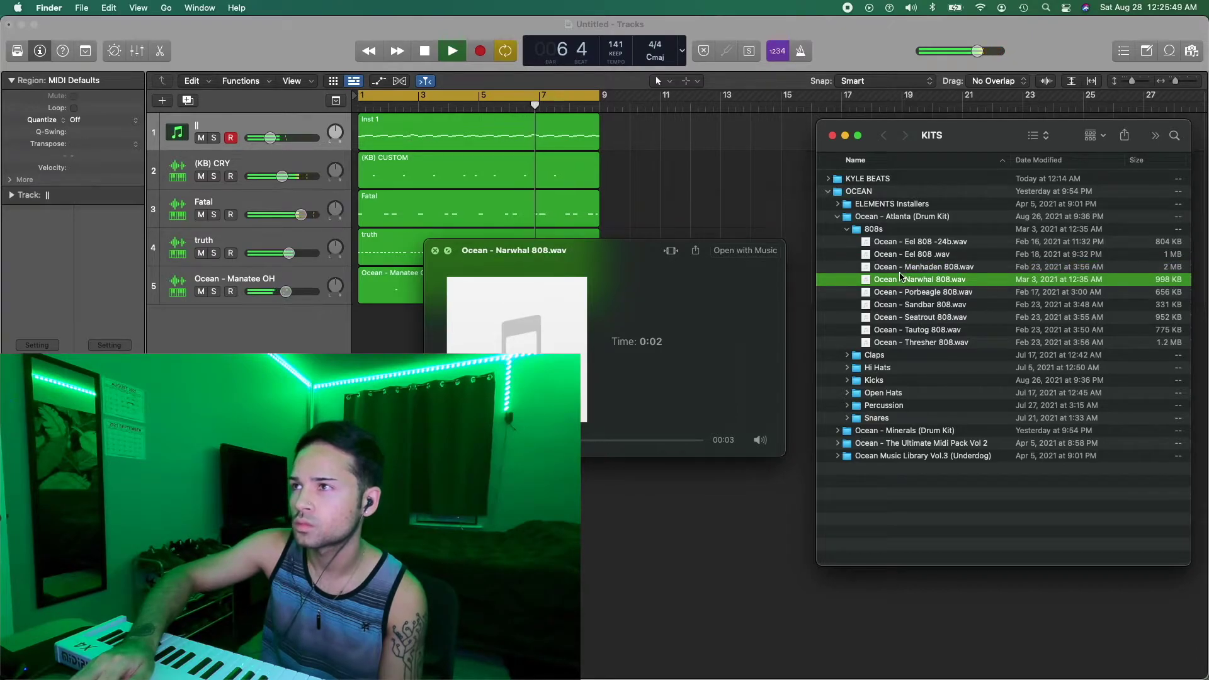
{"action": "key", "text": "Down"}
{"action": "key", "text": "Down"}
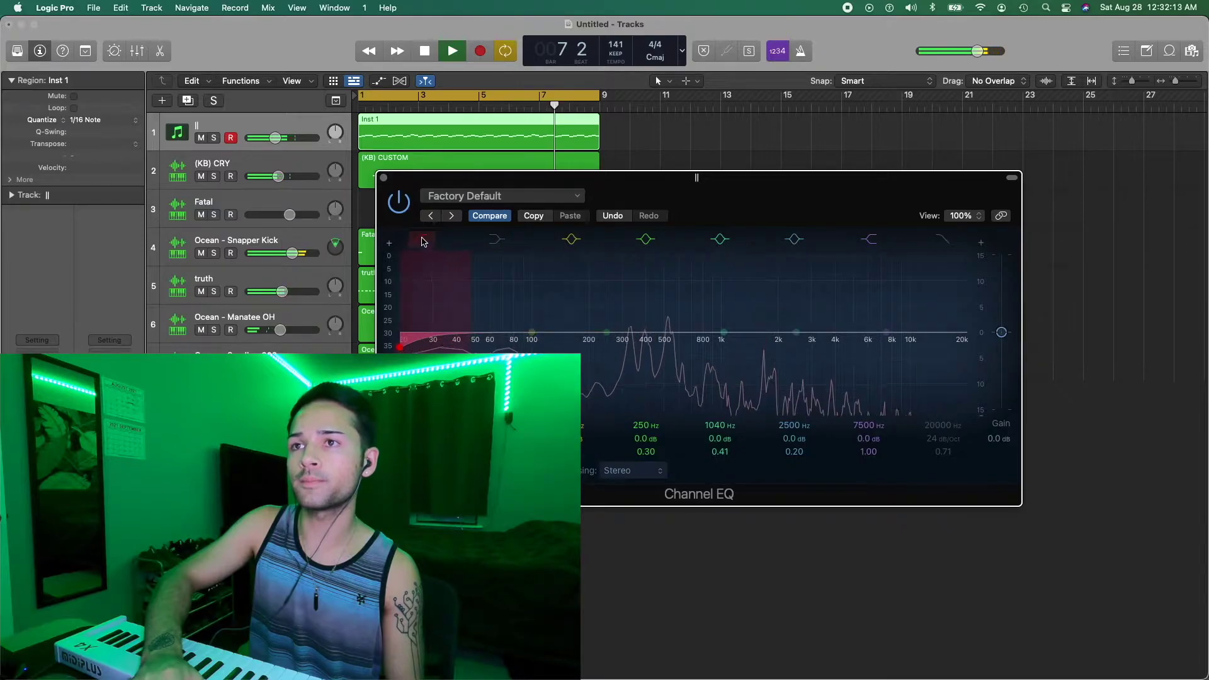
- Shape the melody track's Channel EQ with a low cut, a high cut at 4000 Hz and a +1.4 dB boost around 1180 Hz
{"action": "left_click_drag", "start_coordinate": [409, 352], "coordinate": [626, 352]}
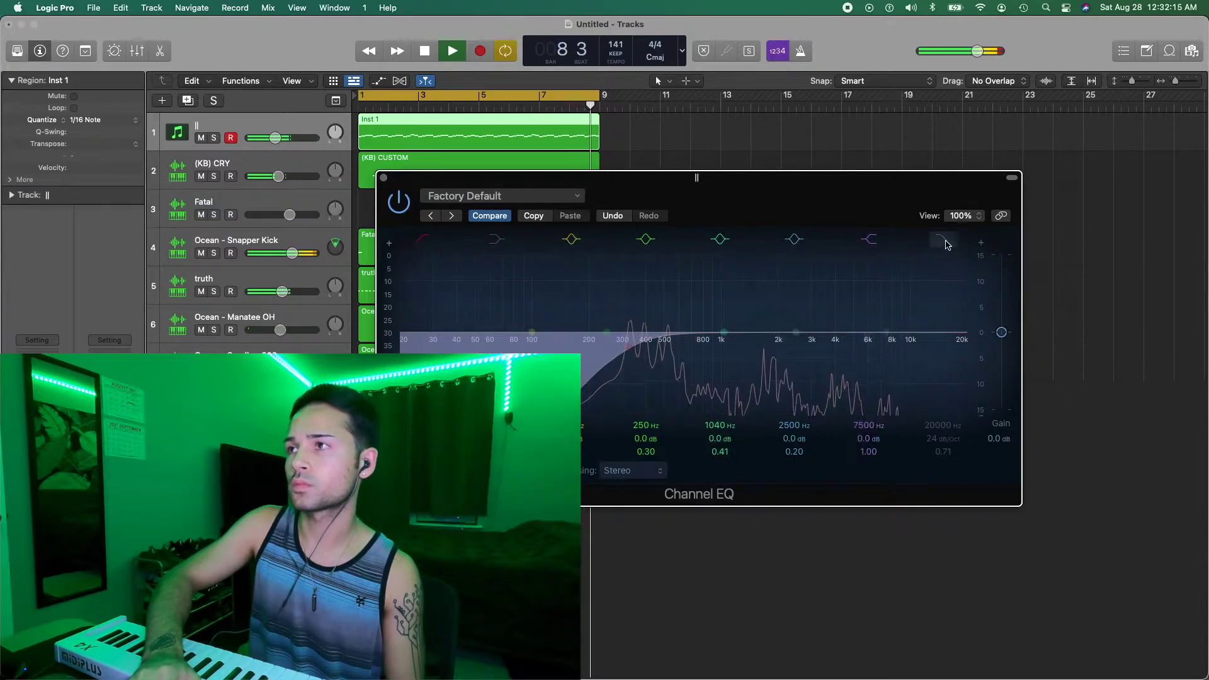
{"action": "left_click_drag", "start_coordinate": [961, 332], "coordinate": [836, 359]}
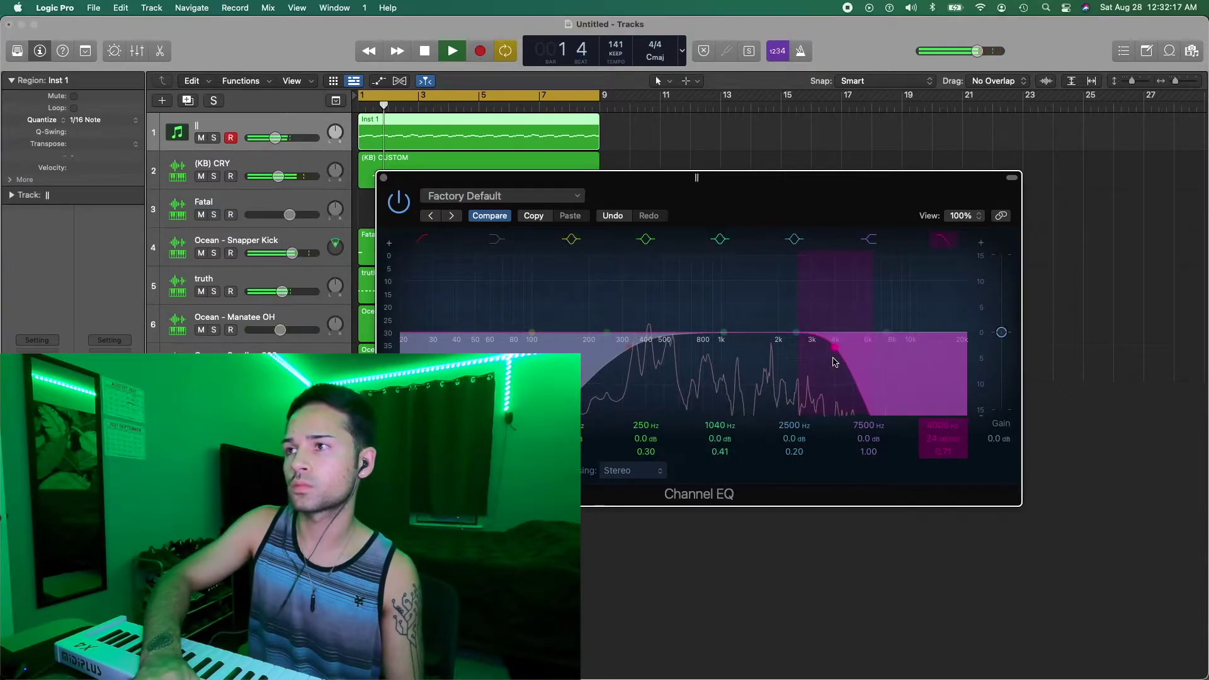
{"action": "left_click_drag", "start_coordinate": [734, 350], "coordinate": [741, 348]}
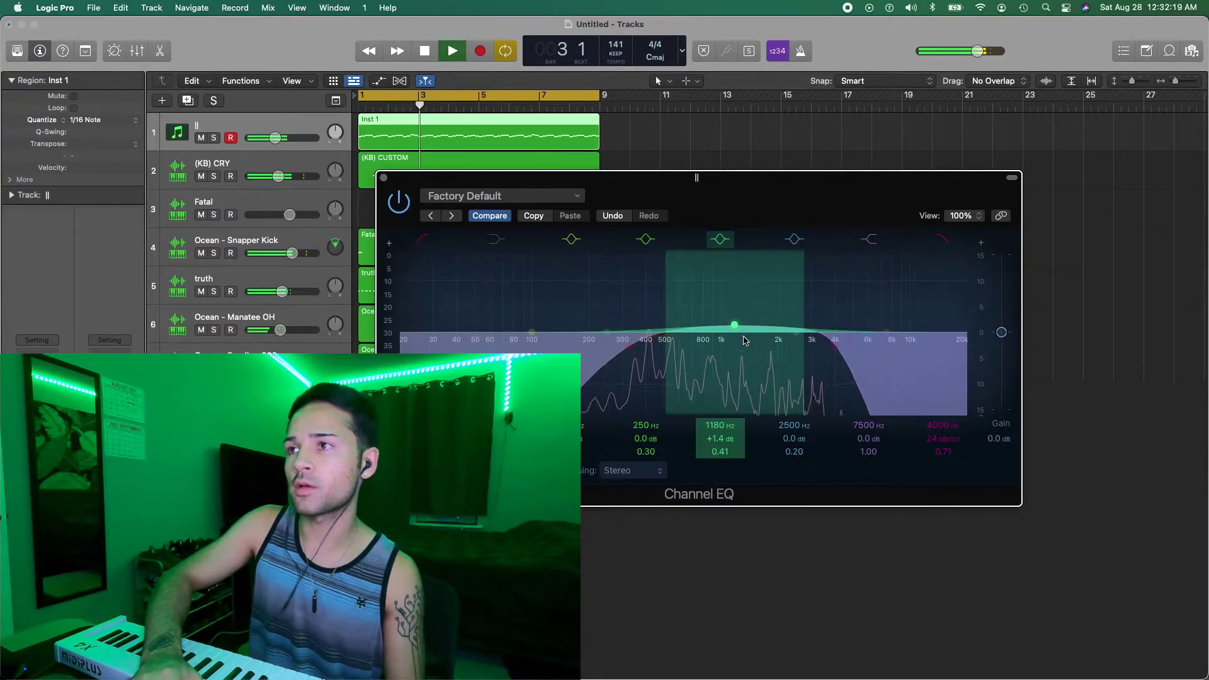
{"action": "key", "text": "space"}
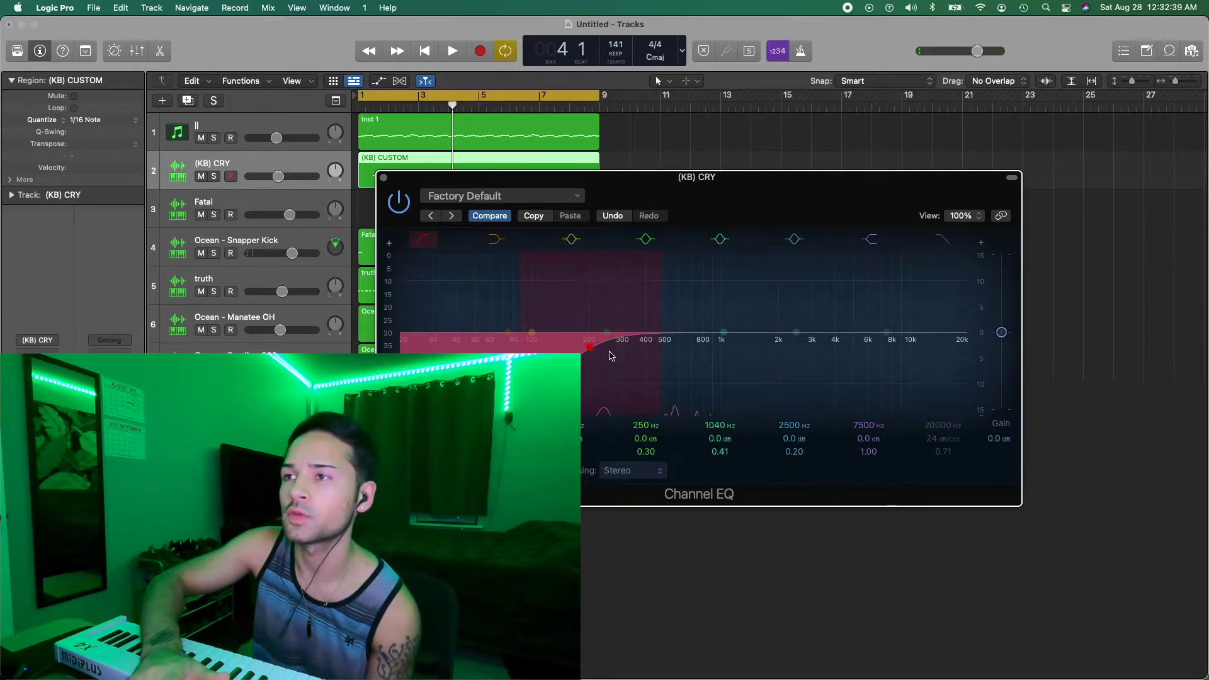
- Pull the high cut down on the (KB) CRY track's Channel EQ while the beat plays
{"action": "key", "text": "space"}
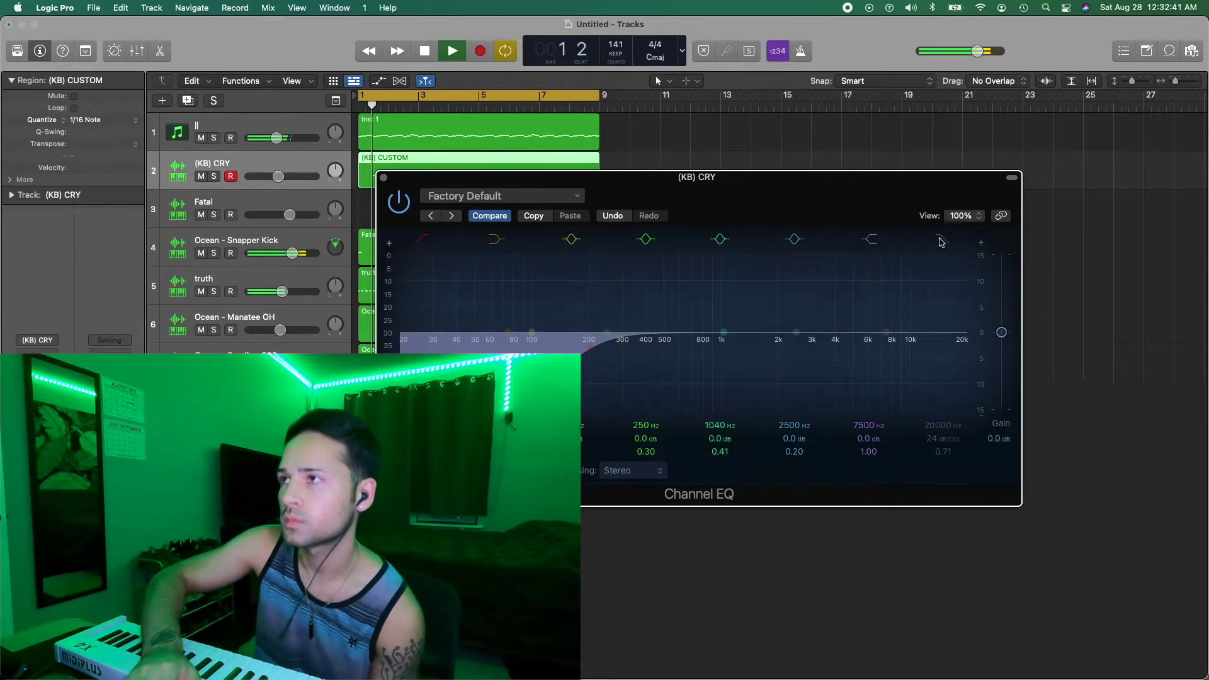
{"action": "left_click_drag", "start_coordinate": [959, 343], "coordinate": [830, 346]}
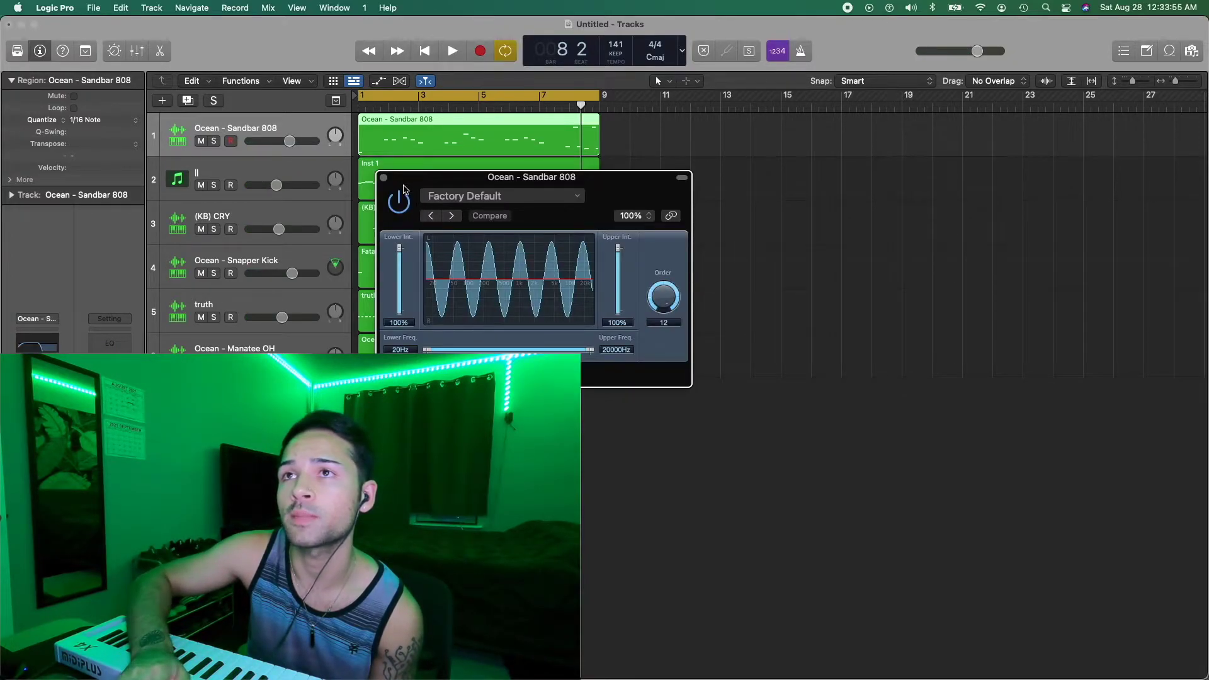
- Close the Ocean - Sandbar 808 track's effect window and hide the mixer while playing back the mix
{"action": "left_click", "coordinate": [384, 179]}
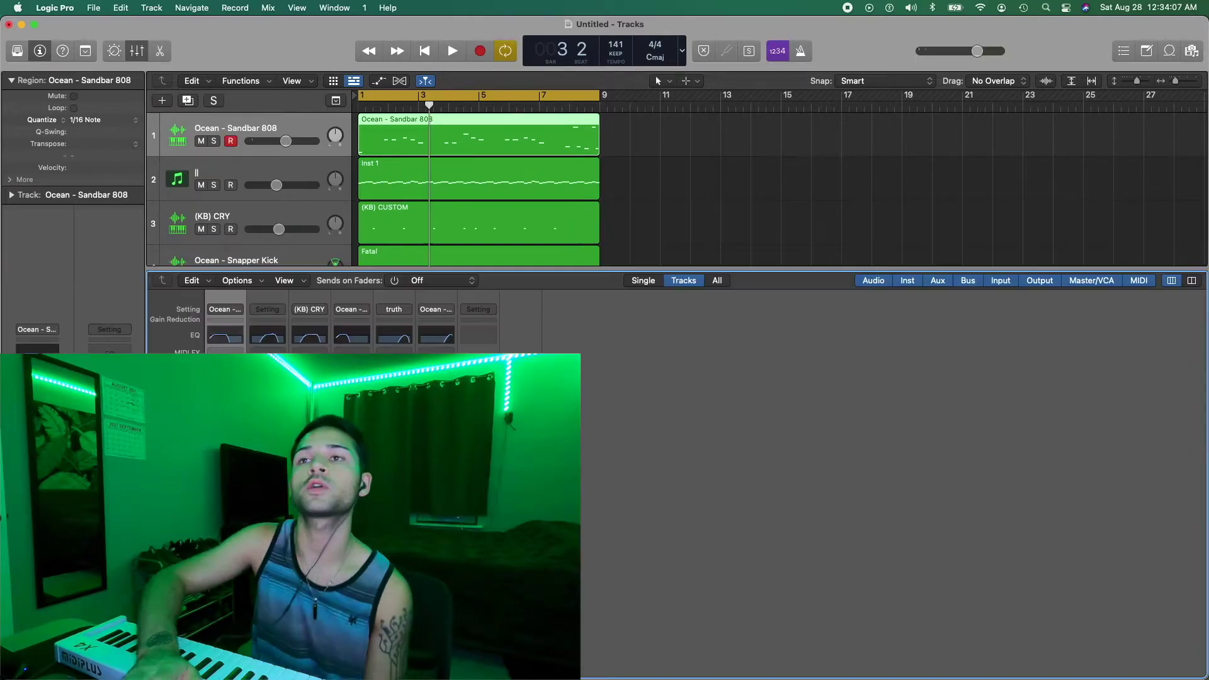
{"action": "key", "text": "space"}
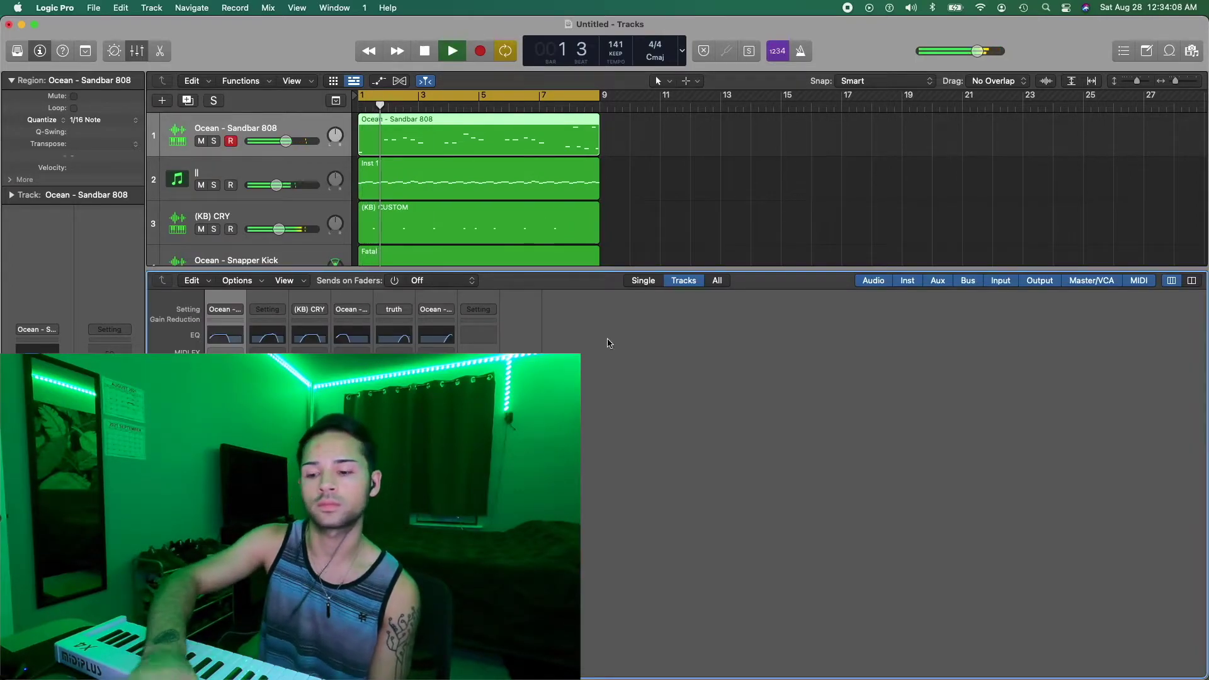
{"action": "key", "text": "x"}
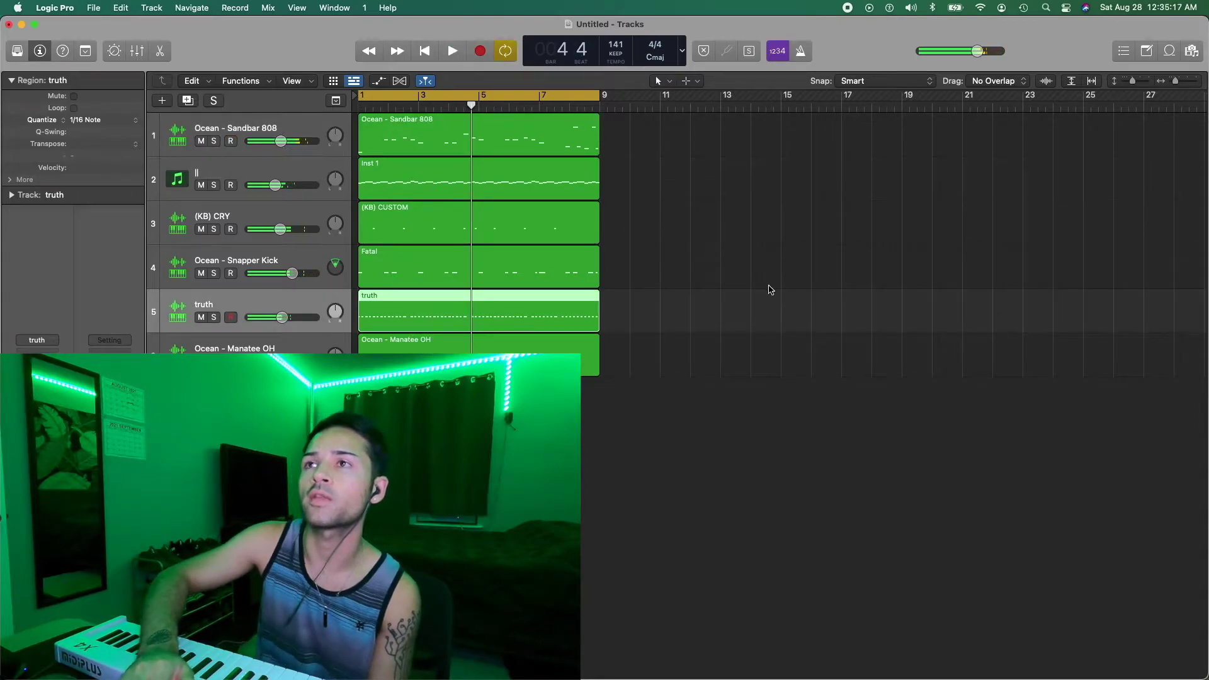
{"action": "left_click", "coordinate": [769, 291]}
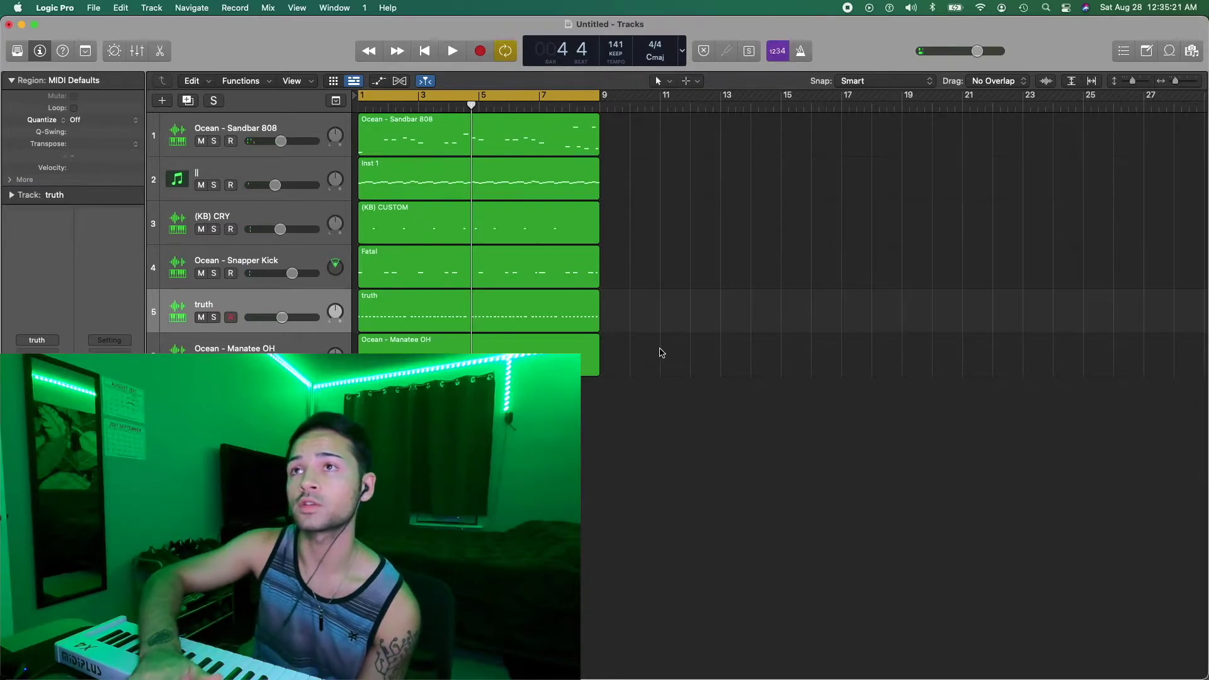
{"action": "left_click", "coordinate": [292, 132]}
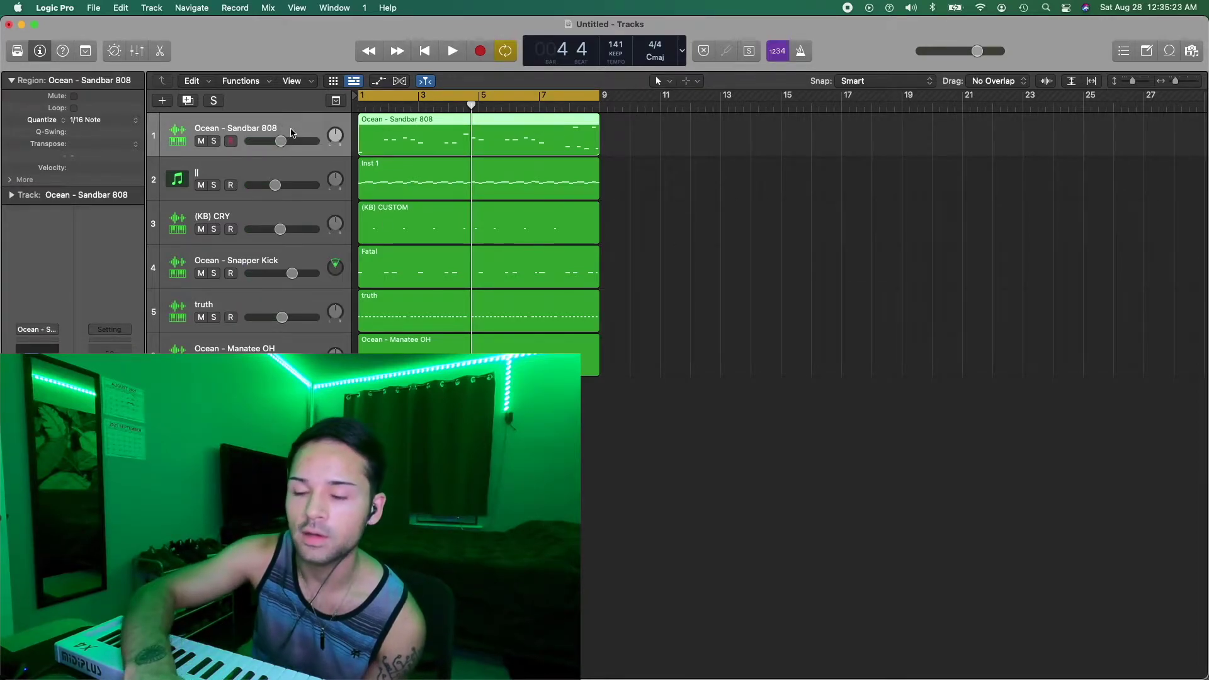
{"action": "key", "text": "super+d"}
{"action": "key", "text": "super+BackSpace"}
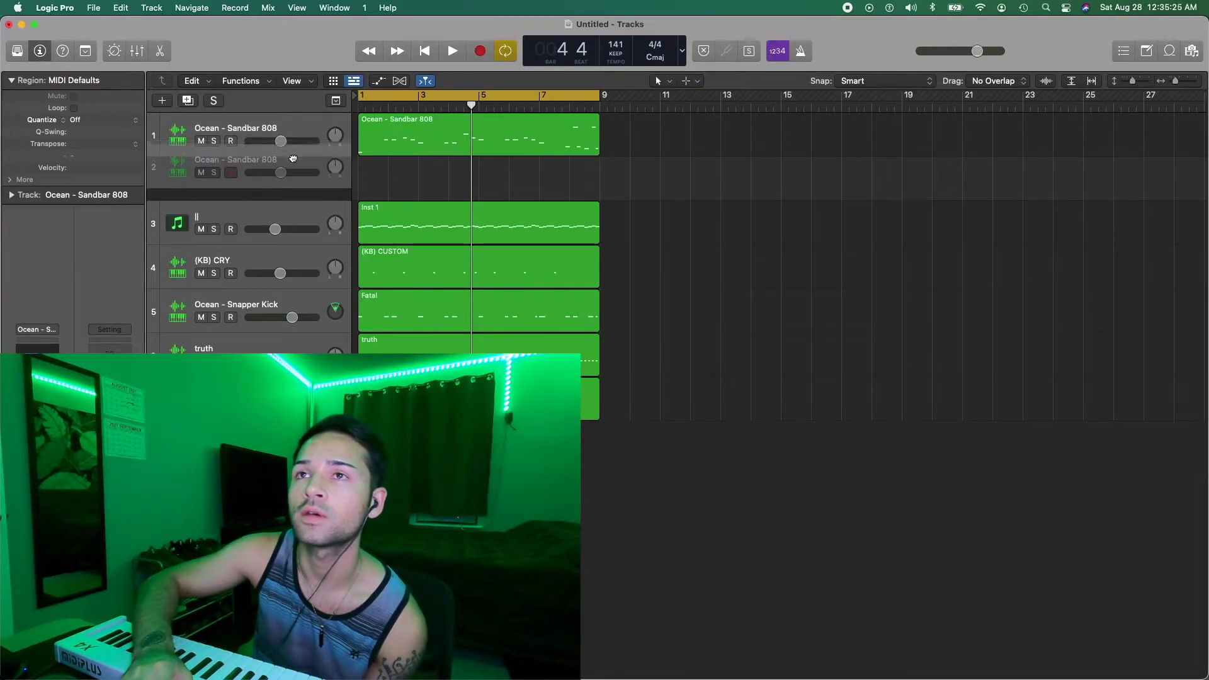
- Duplicate the melody instrument track and record a second melody across bars 1 to 9 on the new track
{"action": "left_click", "coordinate": [292, 162]}
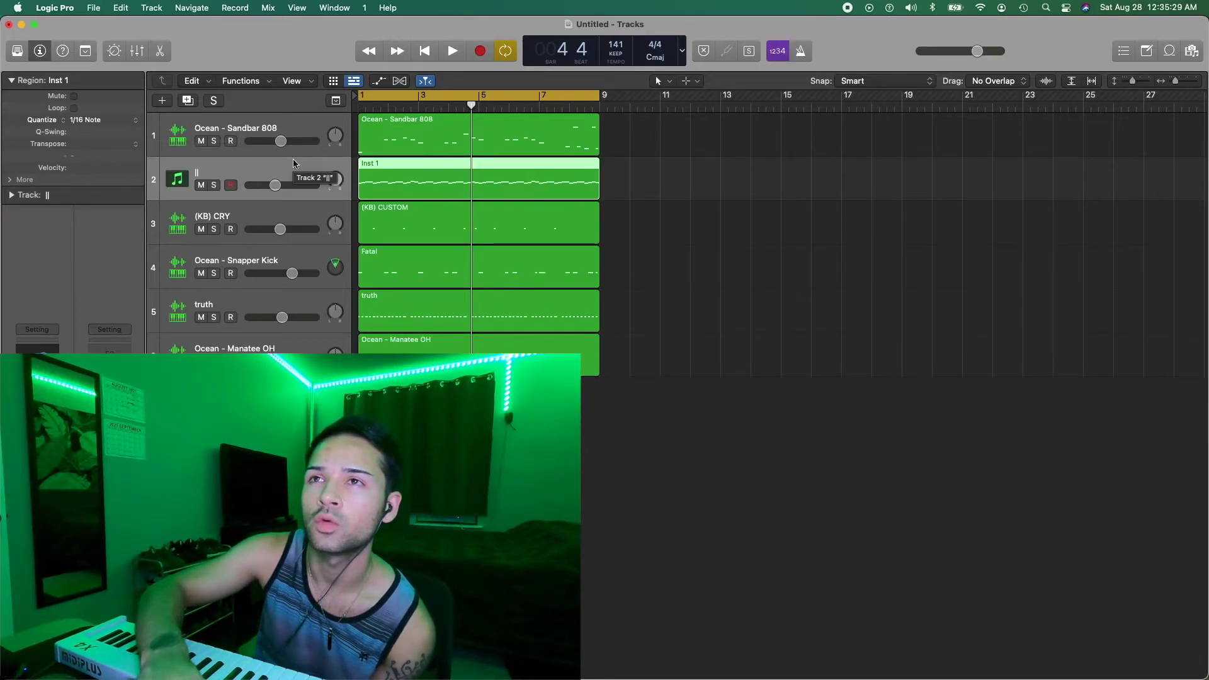
{"action": "key", "text": "super+d"}
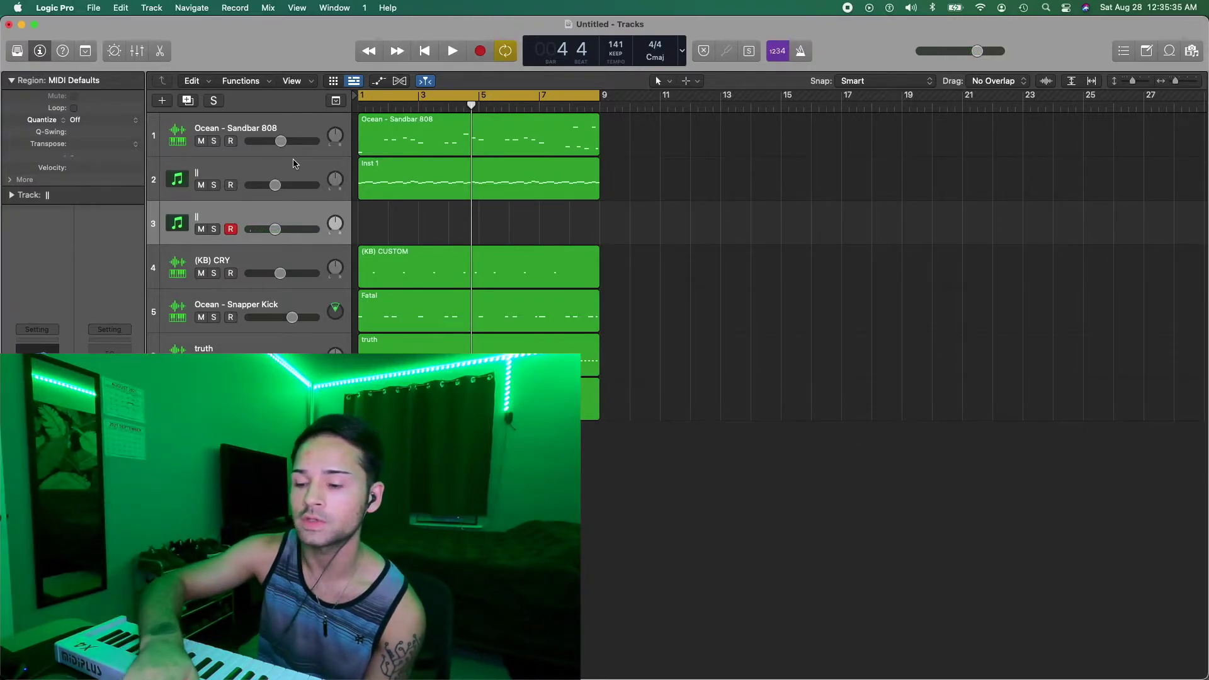
{"action": "key", "text": "Return"}
{"action": "key", "text": "space"}
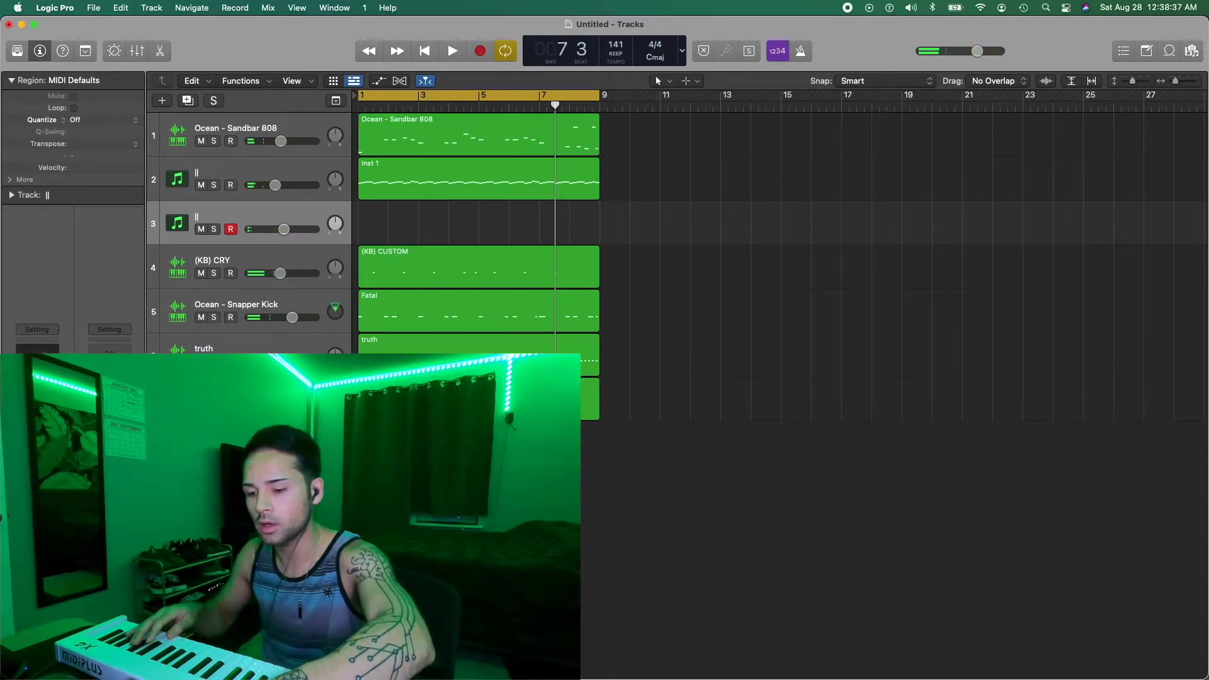
{"action": "key", "text": "r"}
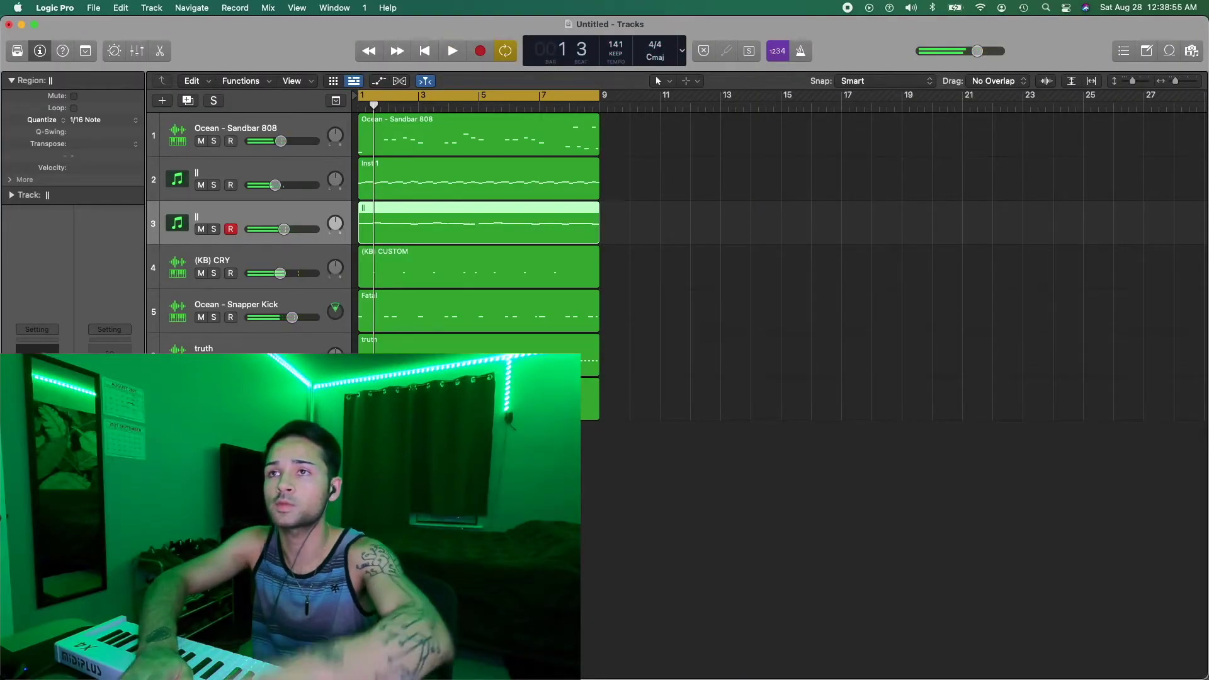
- Review the second melody's notes during playback, lower its track volume to about -7.8 dB and close the note editor
{"action": "key", "text": "space"}
{"action": "double_click", "coordinate": [458, 209]}
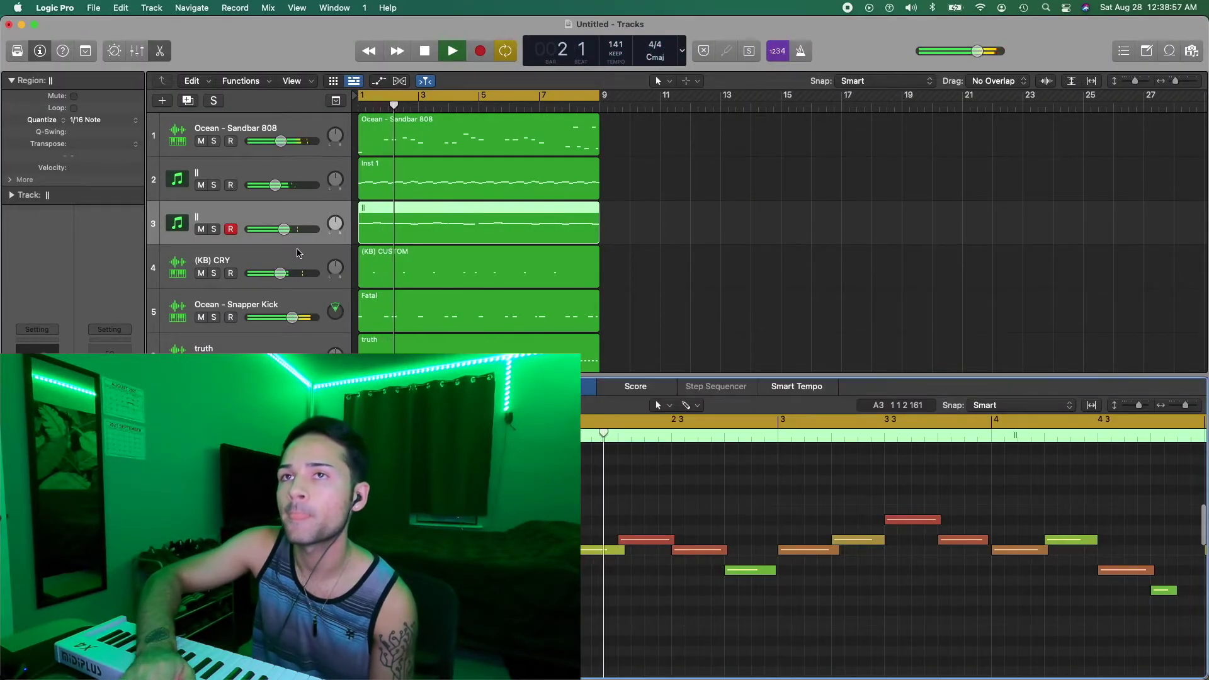
{"action": "left_click_drag", "start_coordinate": [283, 232], "coordinate": [280, 232]}
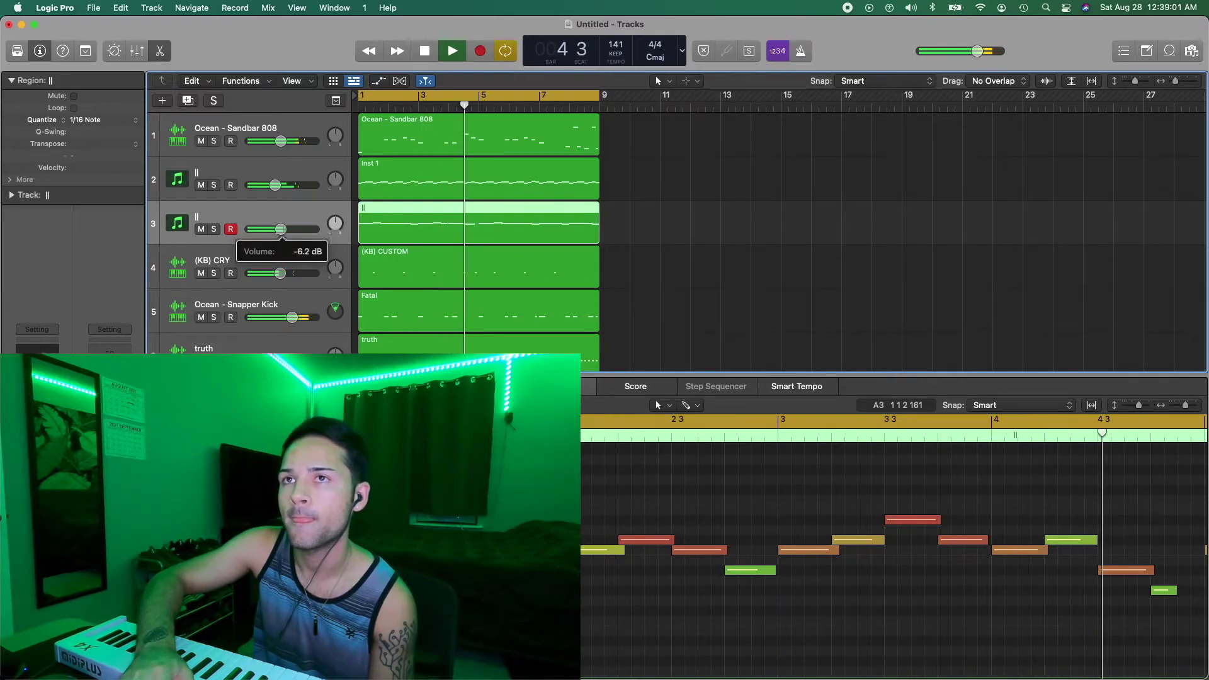
{"action": "key", "text": "space"}
{"action": "left_click_drag", "start_coordinate": [281, 229], "coordinate": [280, 228]}
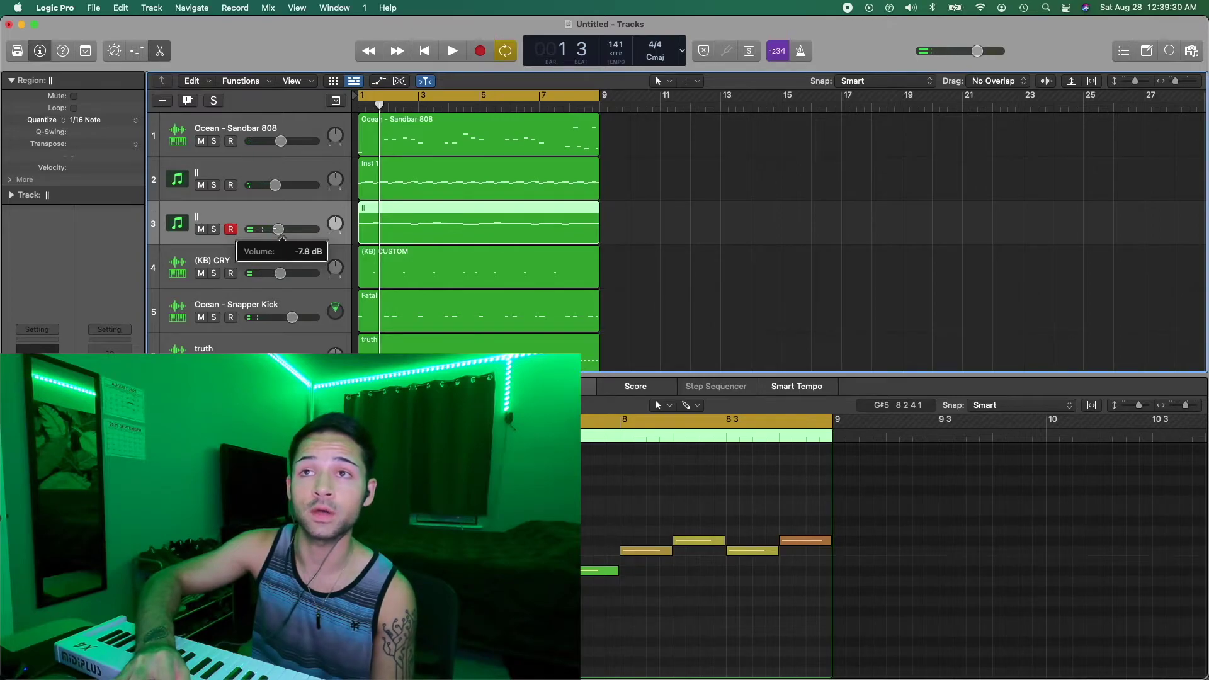
{"action": "key", "text": "e"}
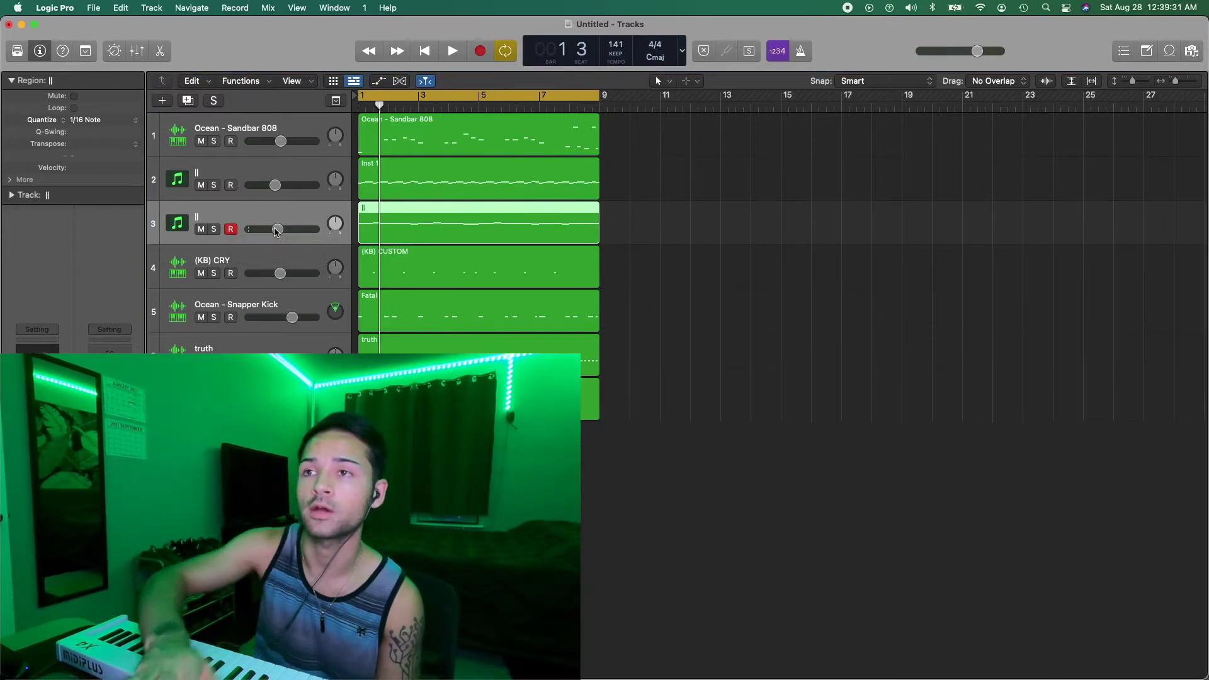
- Select all seven regions and loop them along the timeline
{"action": "left_click", "coordinate": [716, 343]}
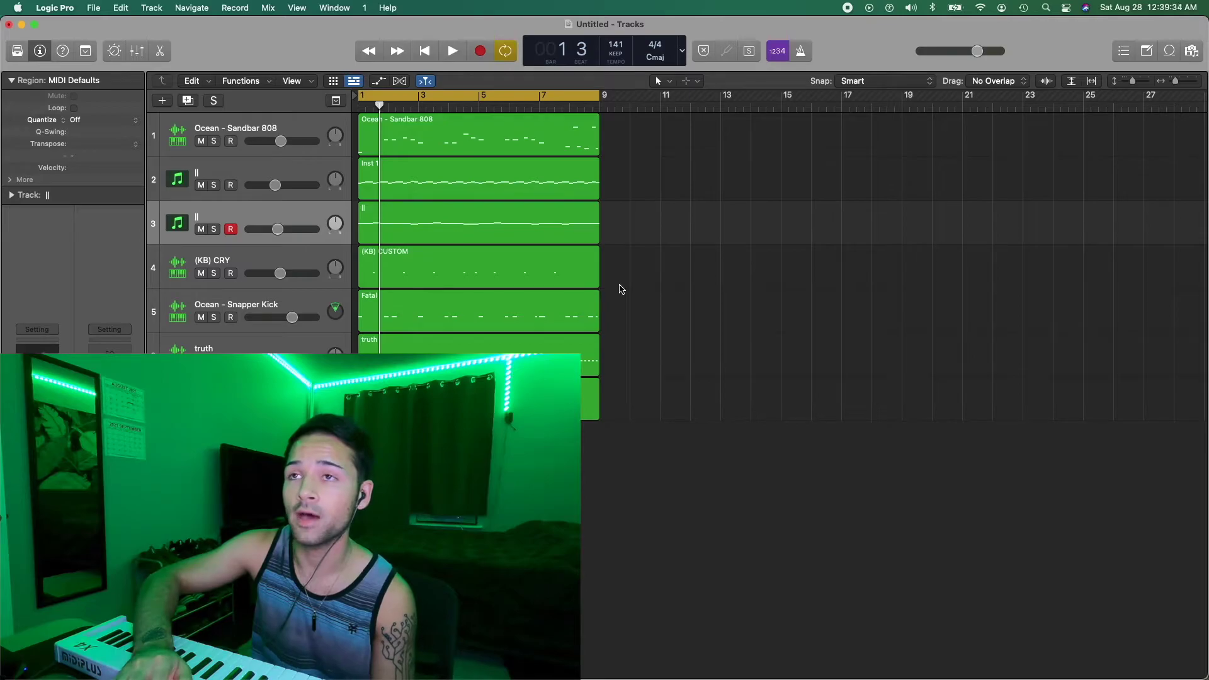
{"action": "left_click_drag", "start_coordinate": [674, 535], "coordinate": [491, 152]}
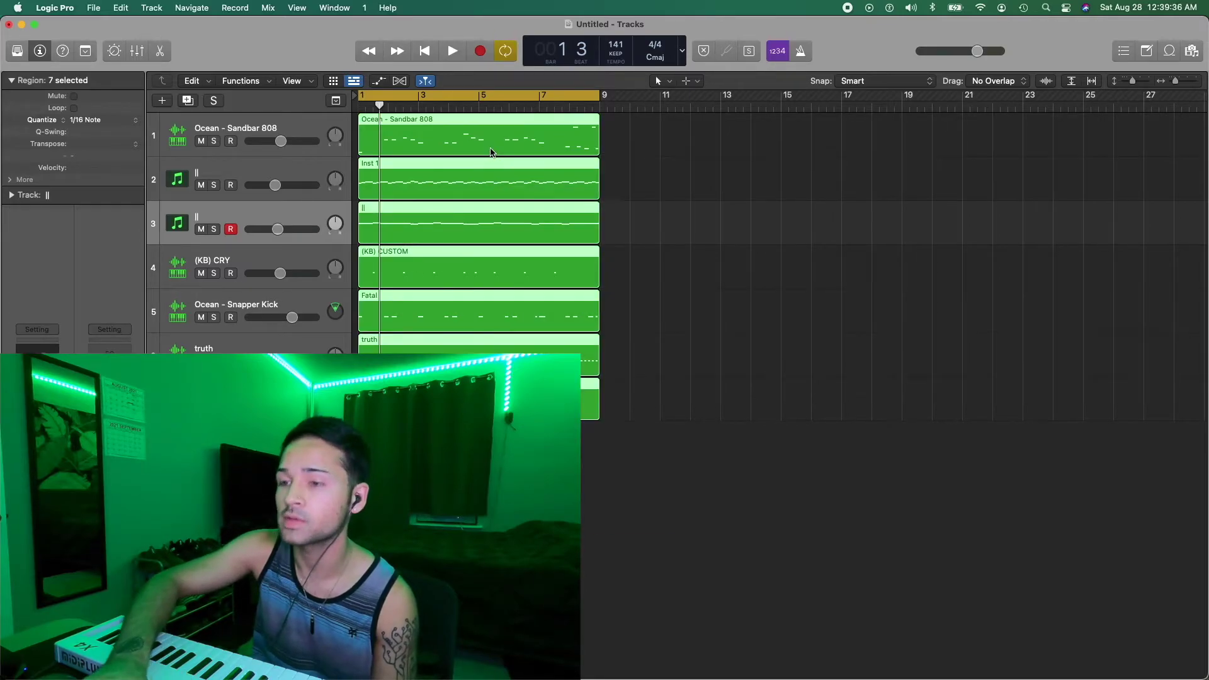
{"action": "key", "text": "l"}
{"action": "left_click", "coordinate": [516, 479]}
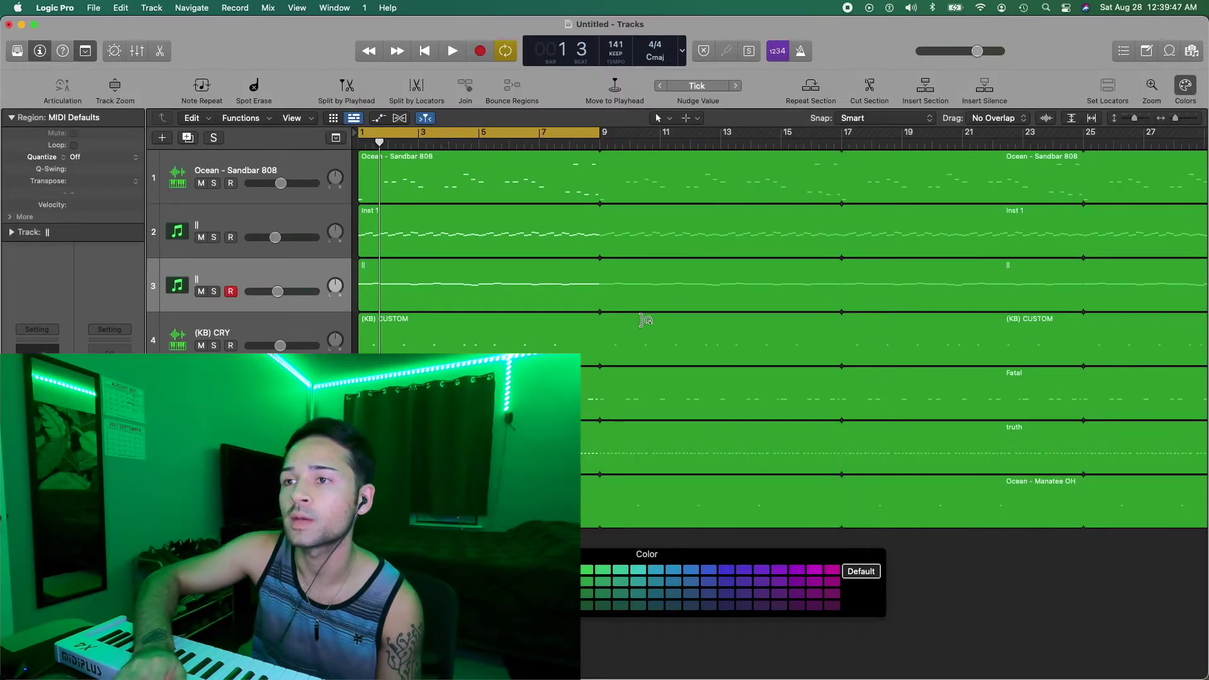
- Recolor the Inst 1 region dark purple and the second melody region dark teal, and close the color palette
{"action": "left_click", "coordinate": [309, 332]}
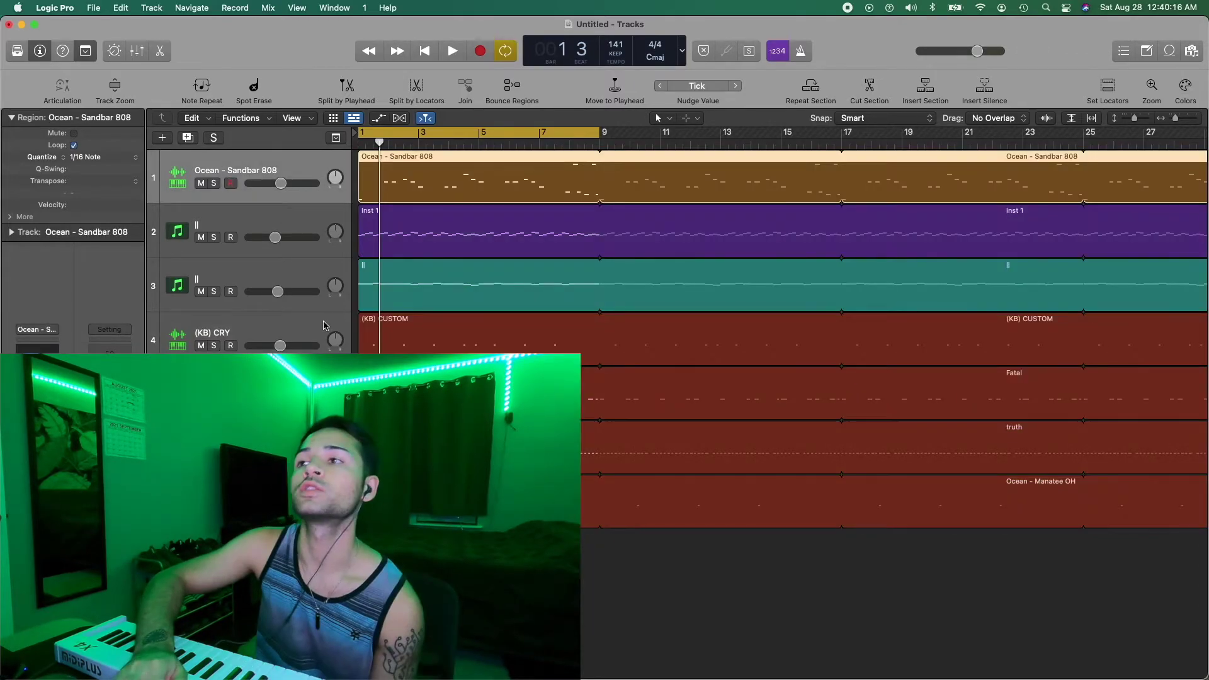
{"action": "left_click", "coordinate": [325, 218]}
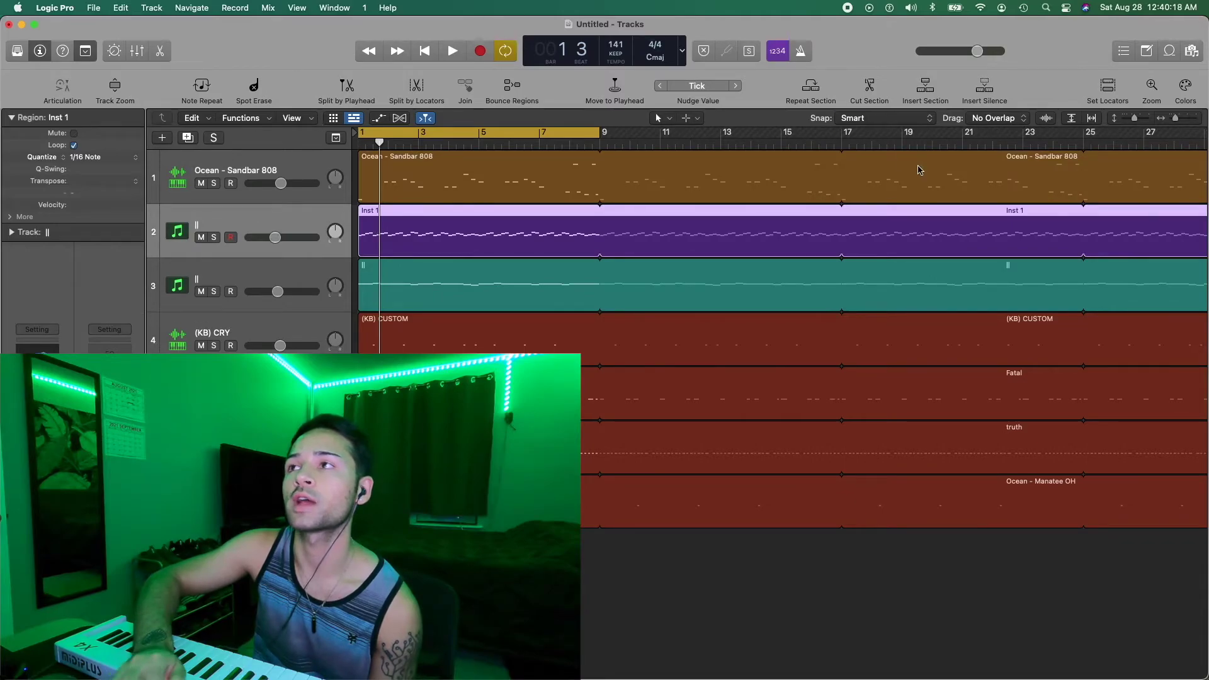
{"action": "left_click", "coordinate": [1191, 92]}
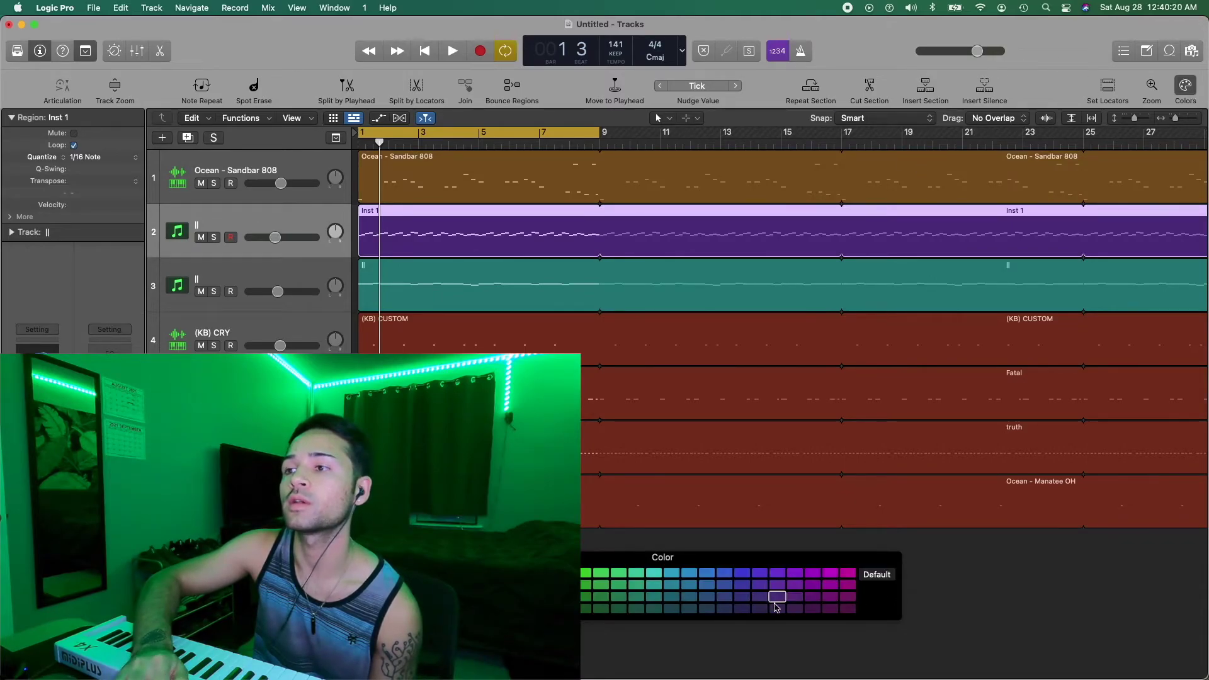
{"action": "left_click", "coordinate": [778, 609]}
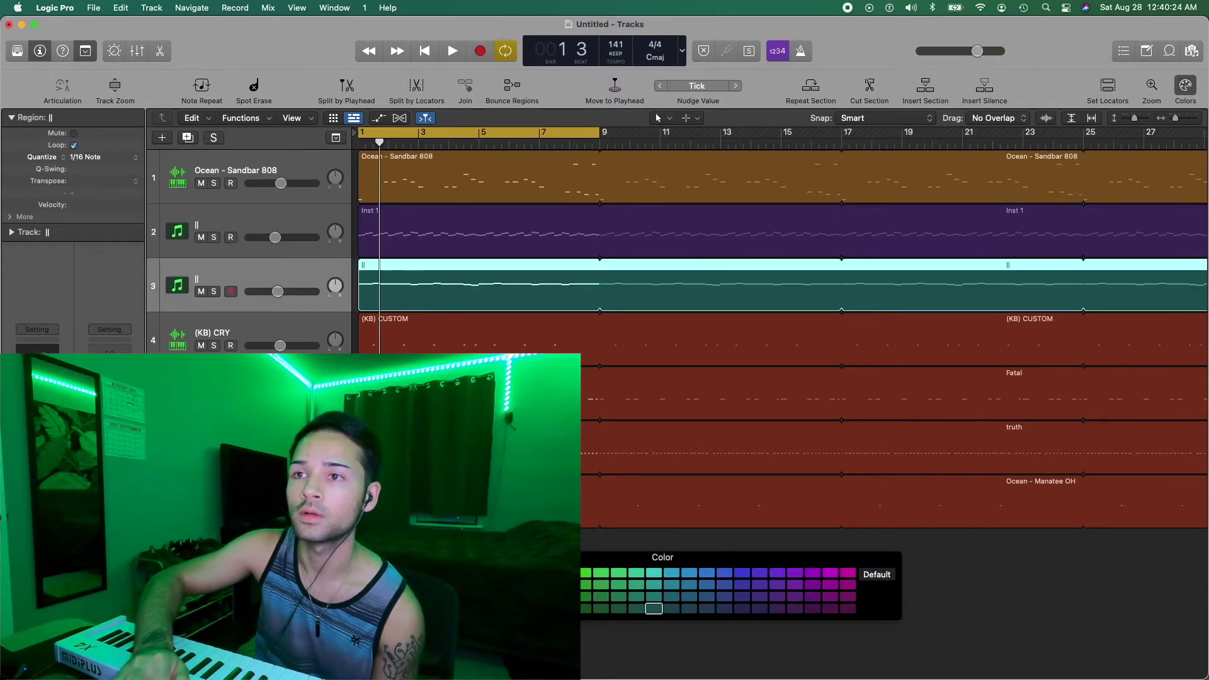
{"action": "left_click", "coordinate": [1186, 90]}
{"action": "left_click", "coordinate": [1033, 576]}
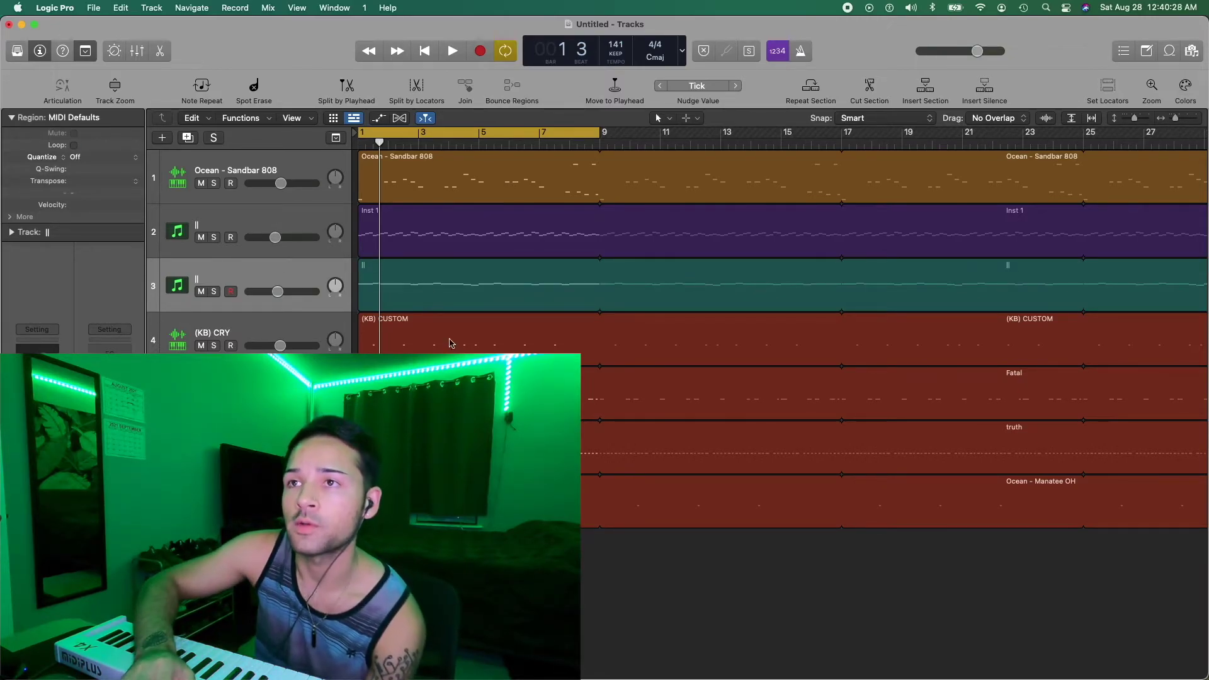
- Move the four red drum regions so they start at bar 9 and turn off the cycle range
{"action": "key", "text": "super+Left"}
{"action": "key", "text": "super+Left"}
{"action": "left_click_drag", "start_coordinate": [465, 554], "coordinate": [542, 347]}
{"action": "left_click", "coordinate": [442, 332]}
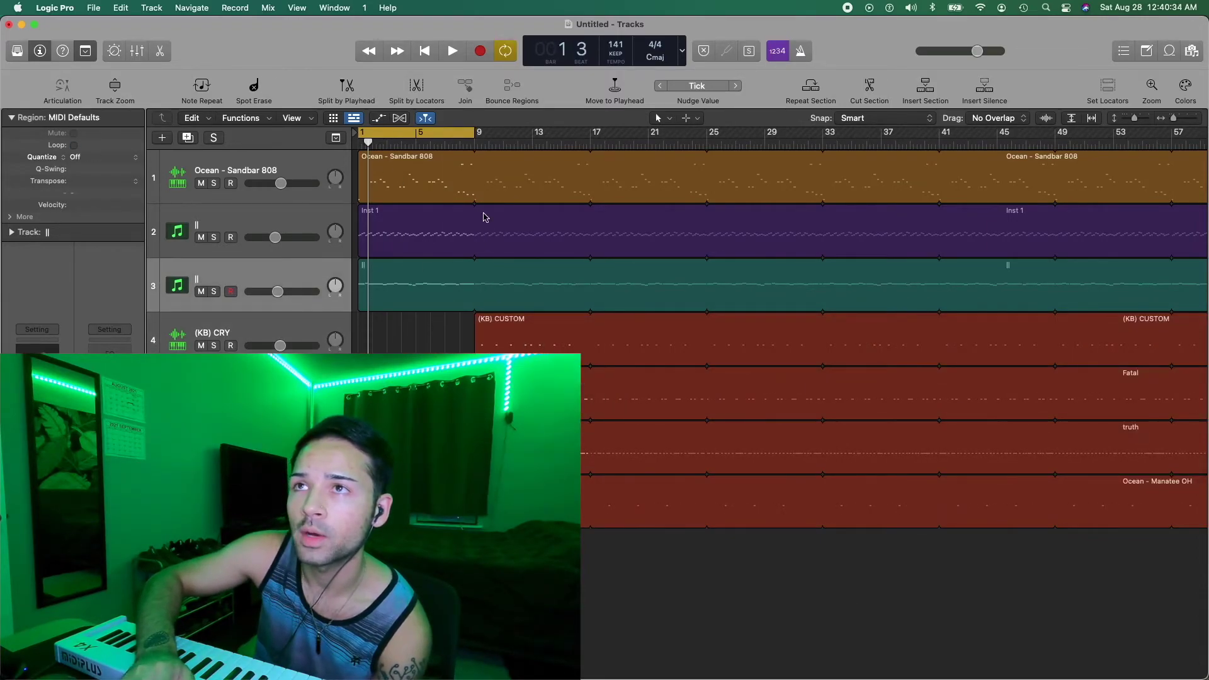
{"action": "key", "text": "c"}
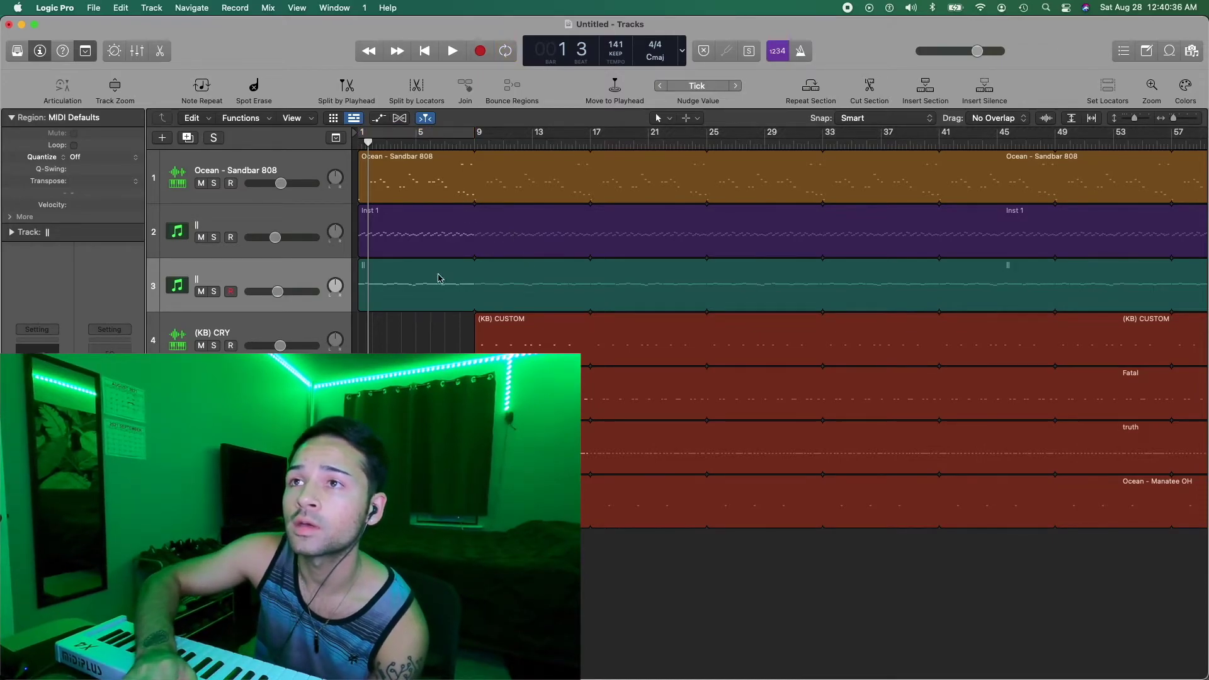
- Shift the teal second melody region about 8 bars along the timeline, to around bar 9, and hide the toolbar
{"action": "key", "text": "super+Left"}
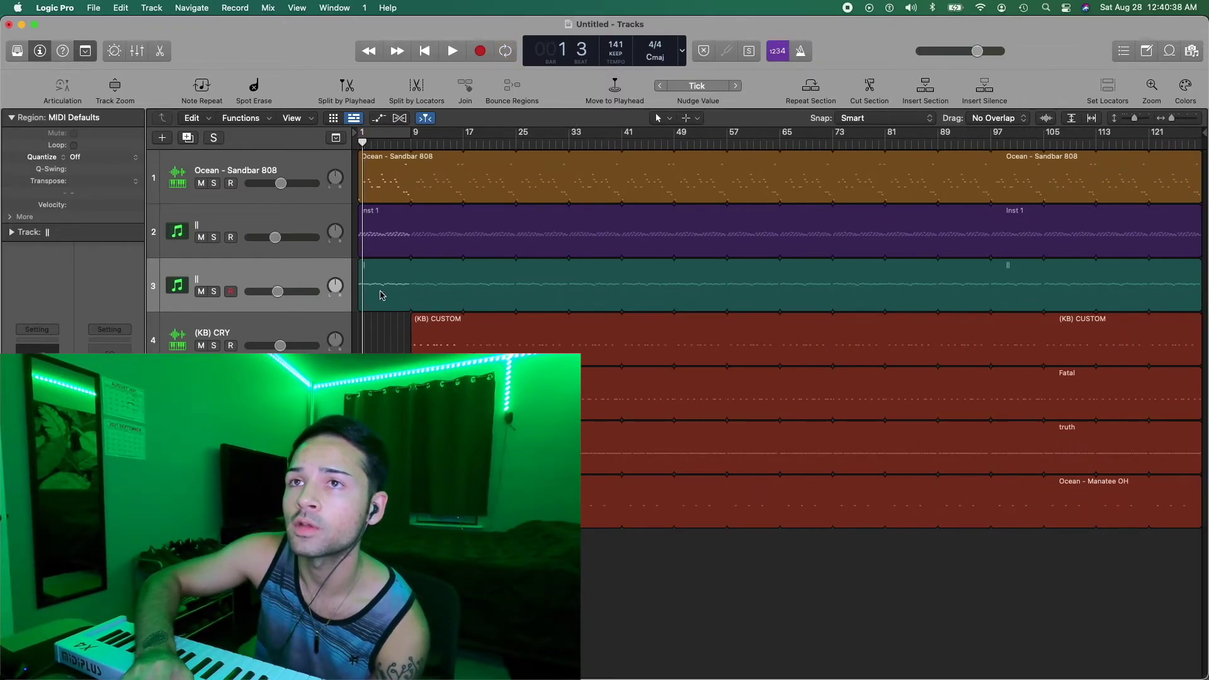
{"action": "left_click_drag", "start_coordinate": [374, 295], "coordinate": [432, 290]}
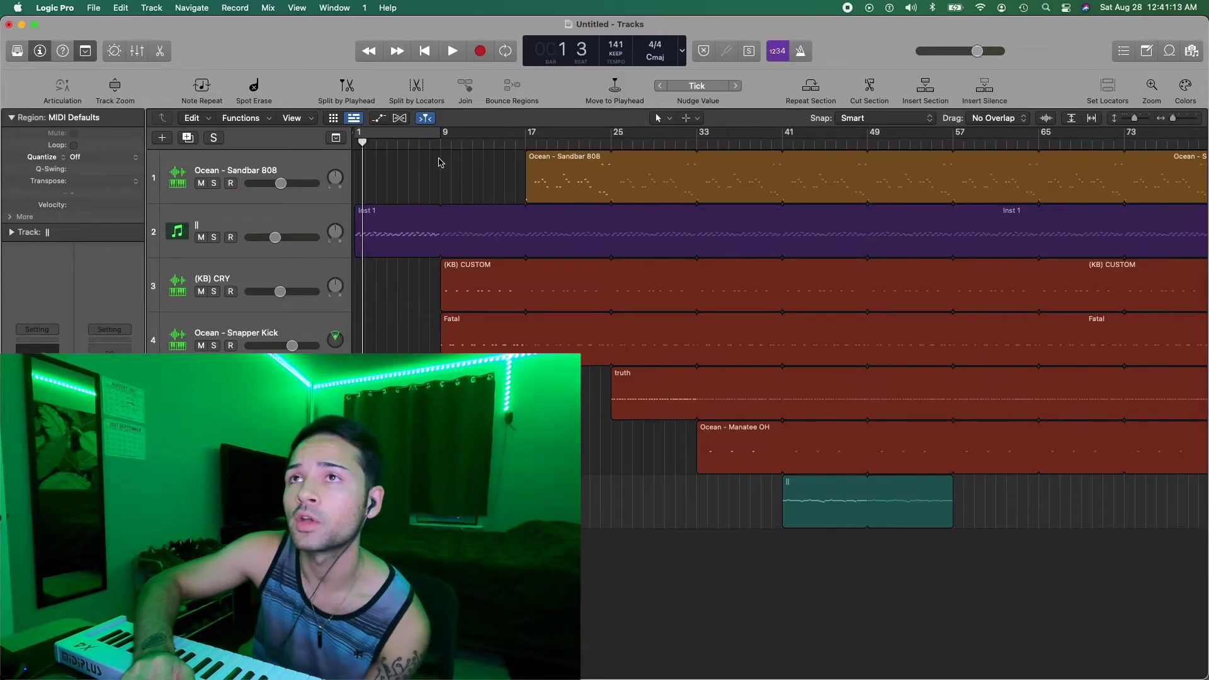
{"action": "left_click", "coordinate": [87, 54]}
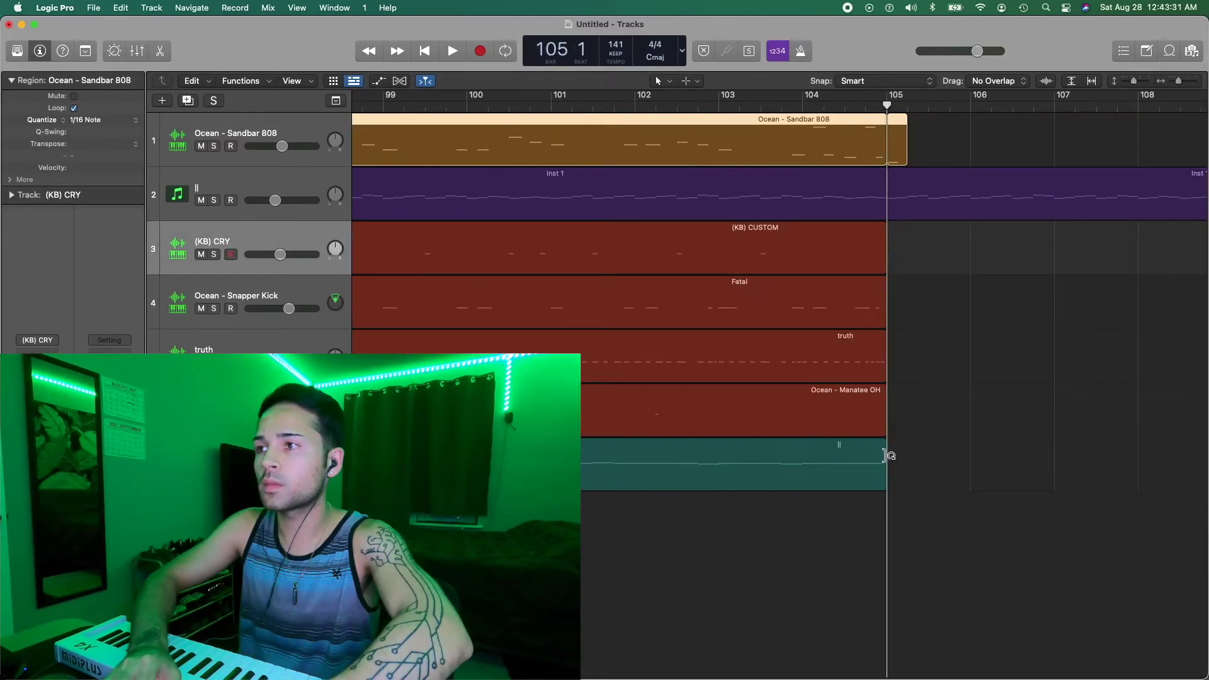
- Extend the second melody's loop about half a bar past bar 105 and the (KB) CUSTOM region's loop to about bar 109
{"action": "left_click_drag", "start_coordinate": [887, 452], "coordinate": [925, 453]}
{"action": "scroll", "coordinate": [929, 496], "scroll_direction": "left", "scroll_amount": 10}
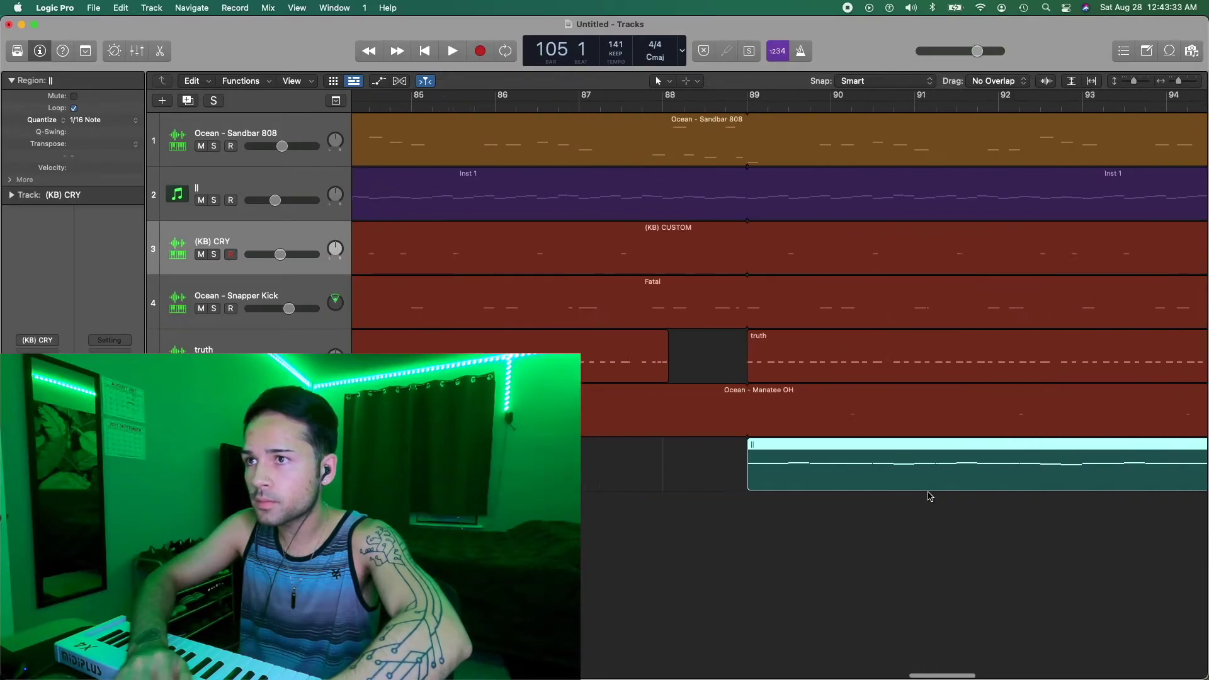
{"action": "scroll", "coordinate": [929, 496], "scroll_direction": "left", "scroll_amount": 20}
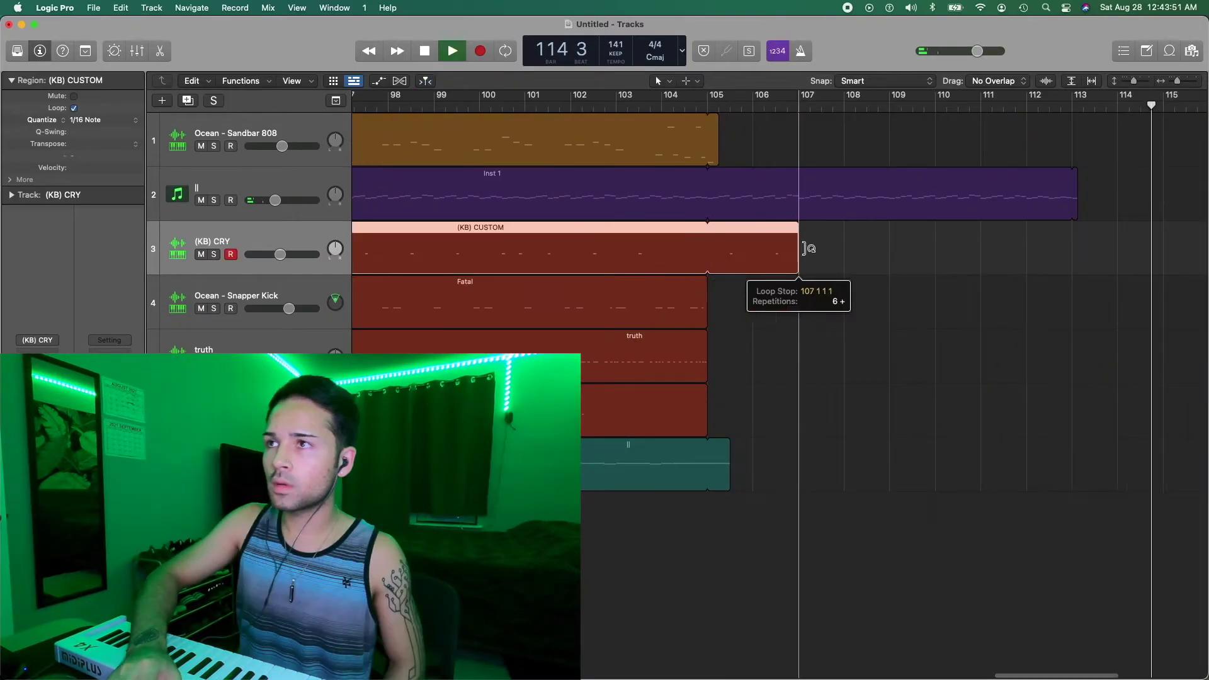
{"action": "left_click_drag", "start_coordinate": [804, 245], "coordinate": [932, 261]}
{"action": "scroll", "coordinate": [1119, 102], "scroll_direction": "down", "scroll_amount": 10}
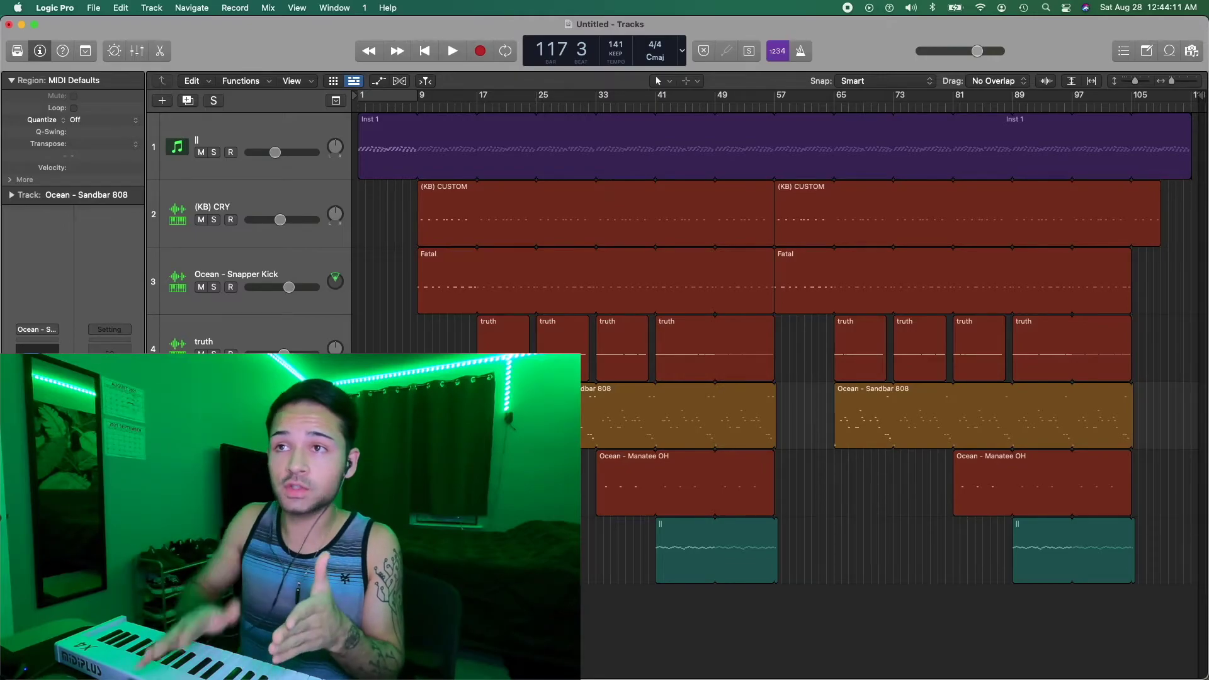
- Play the full arrangement from the beginning and select the second melody track
{"action": "mouse_move", "coordinate": [362, 99]}
{"action": "left_mouse_down"}
{"action": "mouse_move", "coordinate": [470, 100]}
{"action": "mouse_move", "coordinate": [606, 151]}
{"action": "mouse_move", "coordinate": [654, 122]}
{"action": "mouse_move", "coordinate": [769, 134]}
{"action": "mouse_move", "coordinate": [998, 106]}
{"action": "mouse_move", "coordinate": [911, 106]}
{"action": "mouse_move", "coordinate": [1133, 107]}
{"action": "mouse_move", "coordinate": [1176, 123]}
{"action": "mouse_move", "coordinate": [366, 120]}
{"action": "left_mouse_up"}
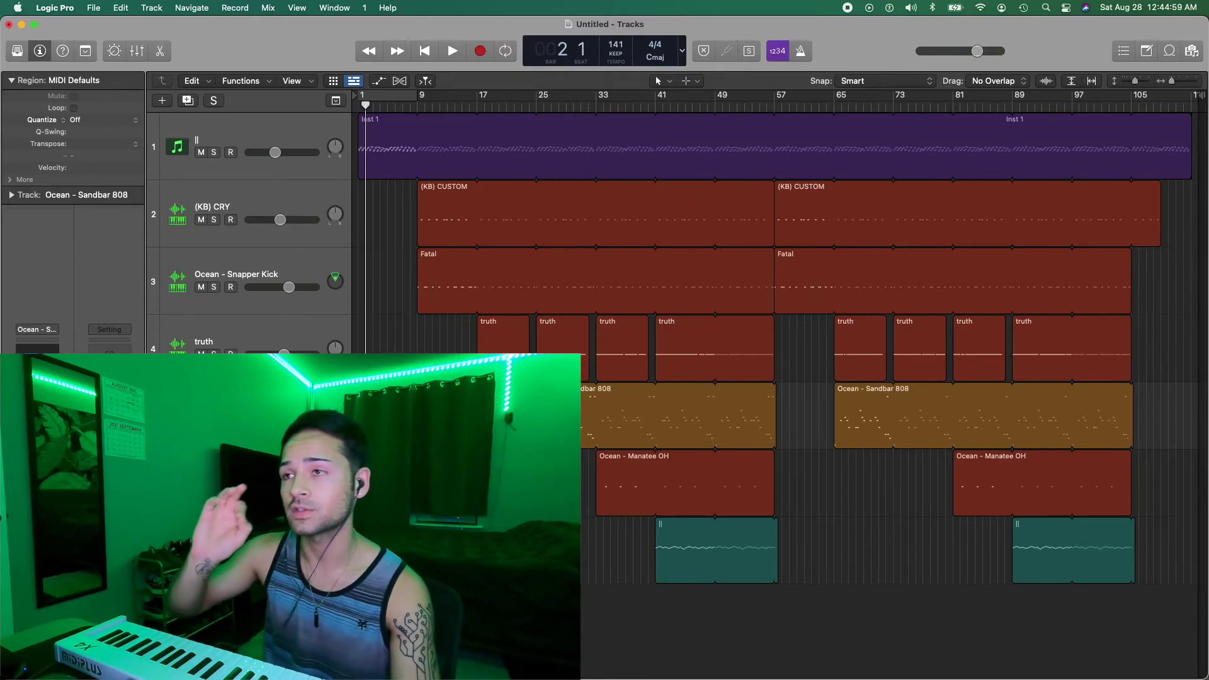
{"action": "key", "text": "Return"}
{"action": "key", "text": "space"}
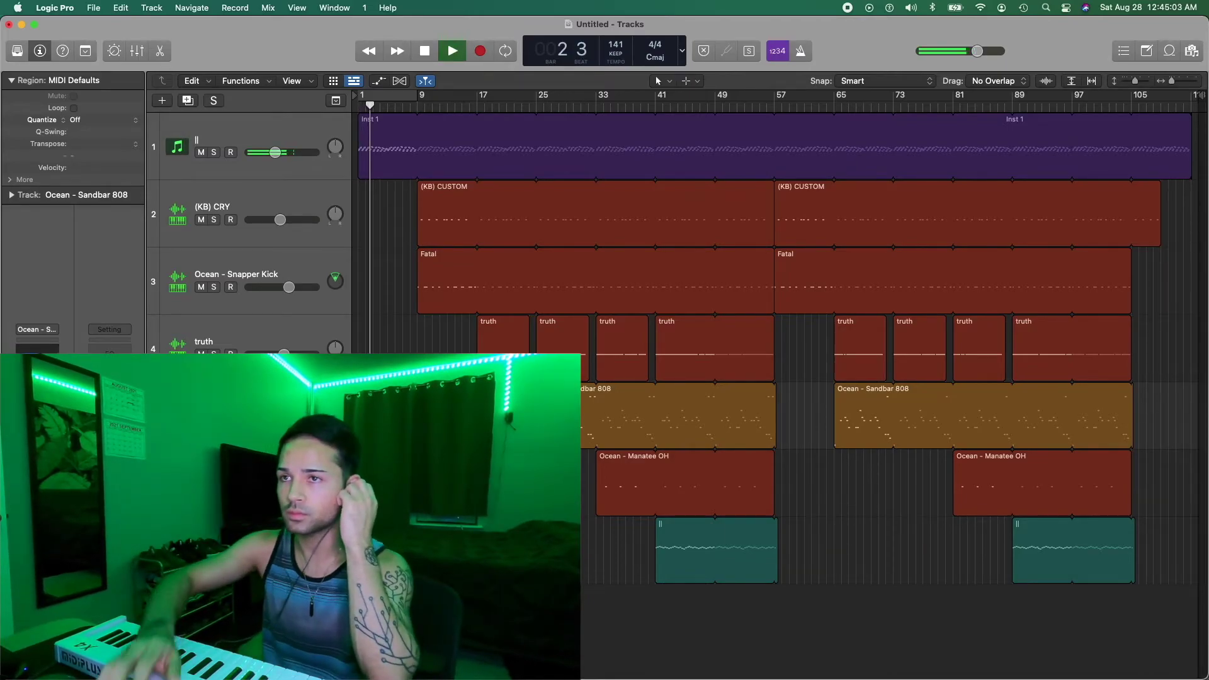
{"action": "left_click", "coordinate": [252, 547]}
{"action": "left_click", "coordinate": [469, 550]}
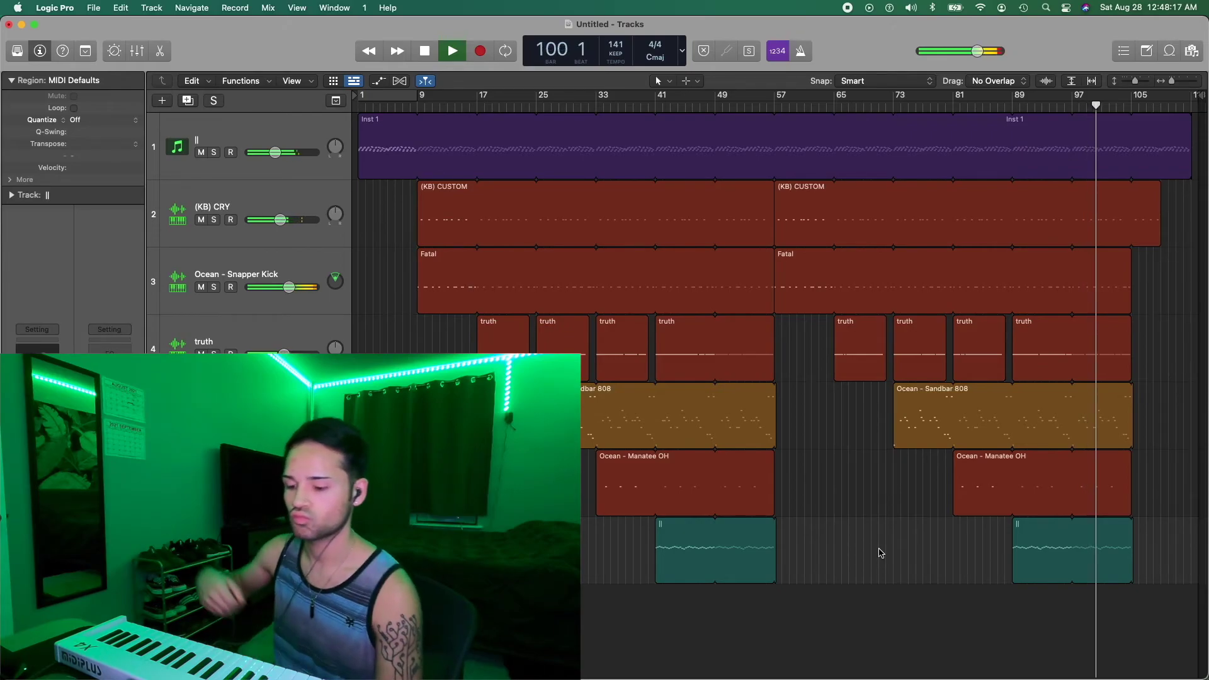
- Switch the control bar display to Beats & Time
{"action": "left_click", "coordinate": [681, 56]}
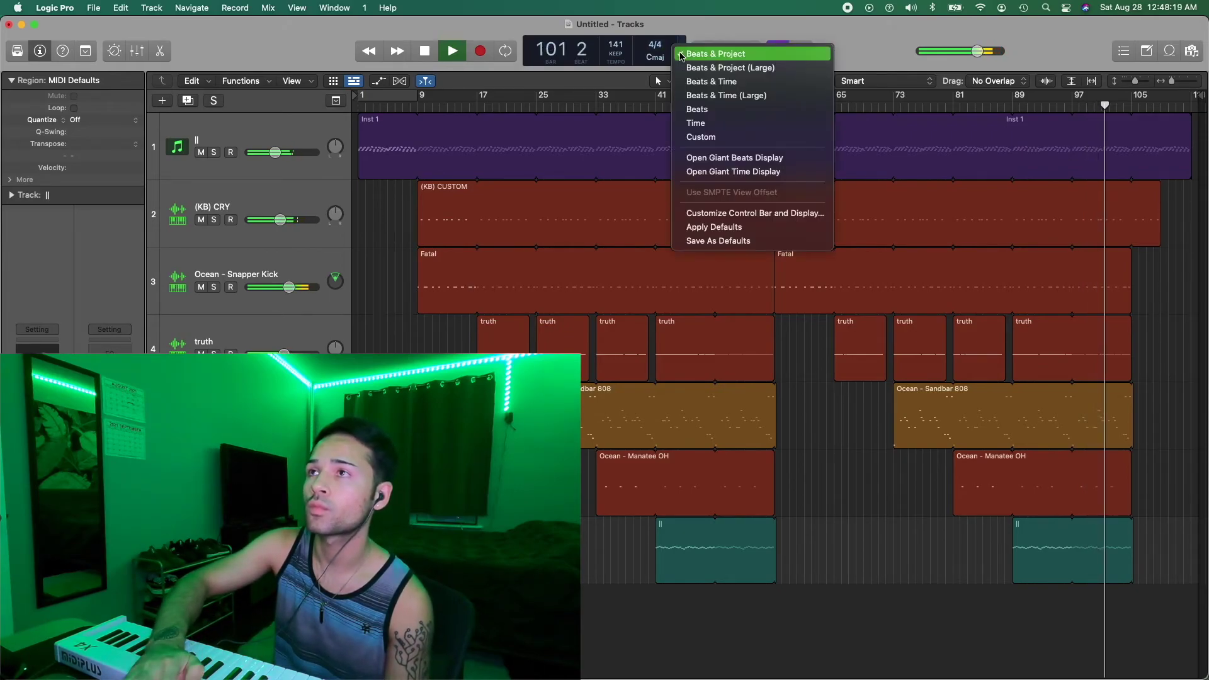
{"action": "left_click", "coordinate": [711, 81]}
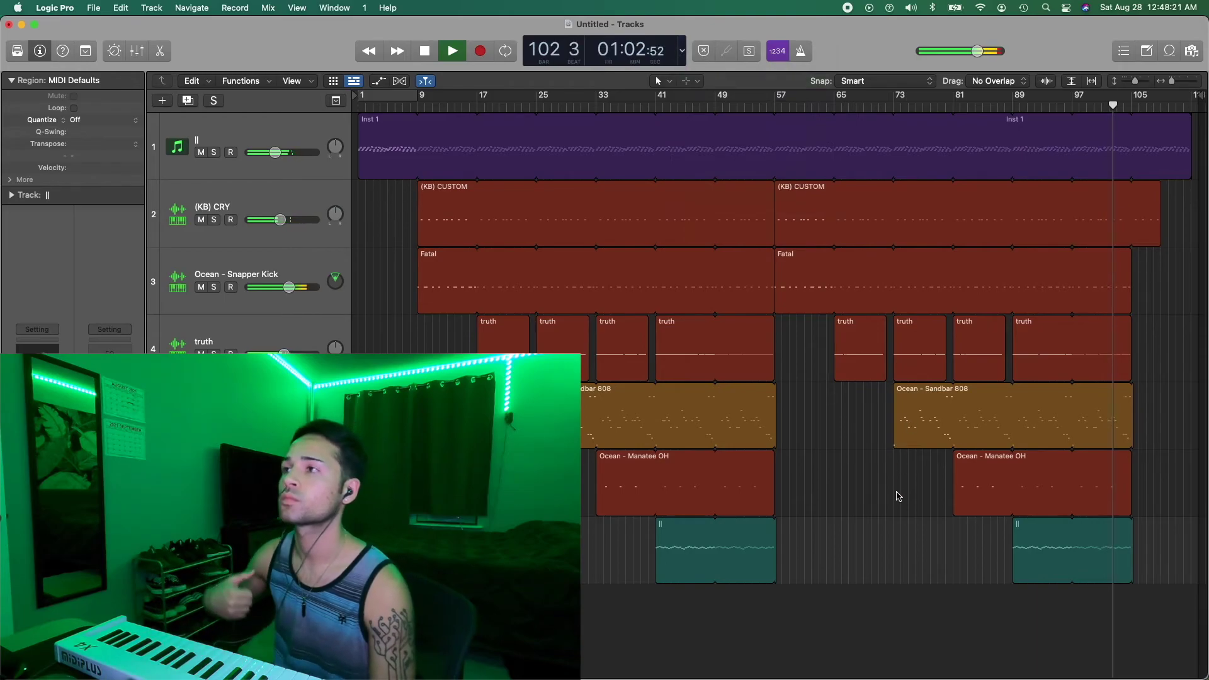